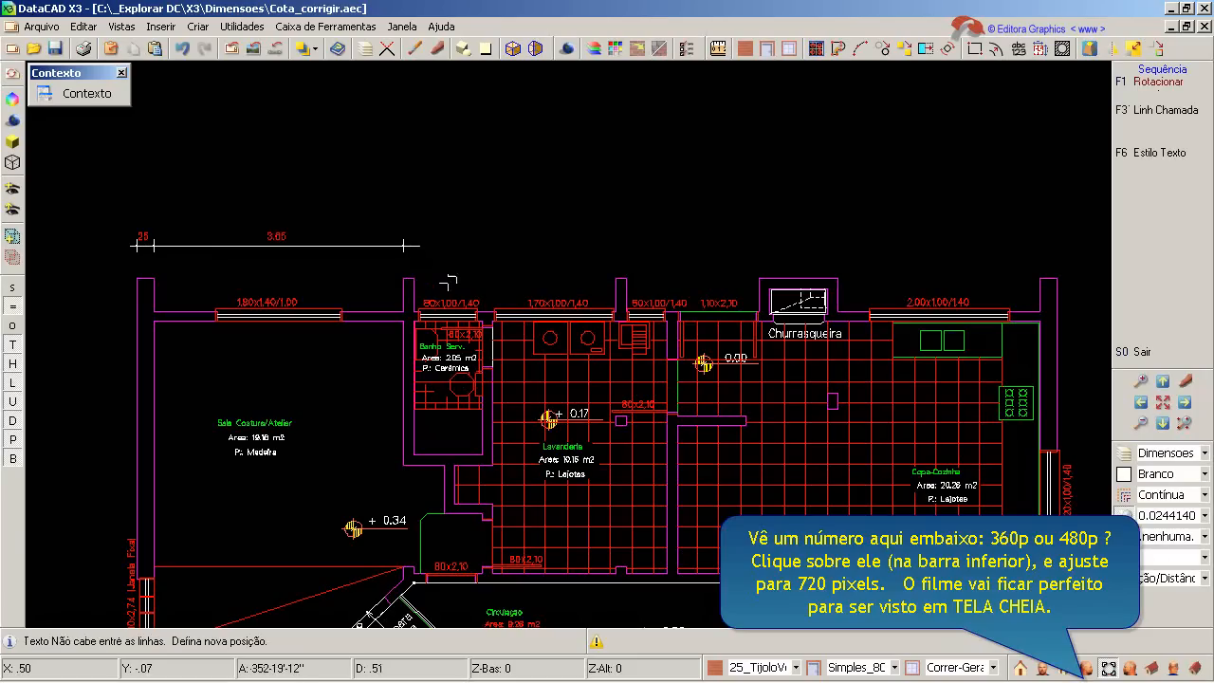
Continue the horizontal dimension sequence along the upper facade, across the two intermediate pillars and on to the far corner pillar's outer edge
{"action": "left_click", "coordinate": [410, 237]}
{"action": "left_click", "coordinate": [619, 279]}
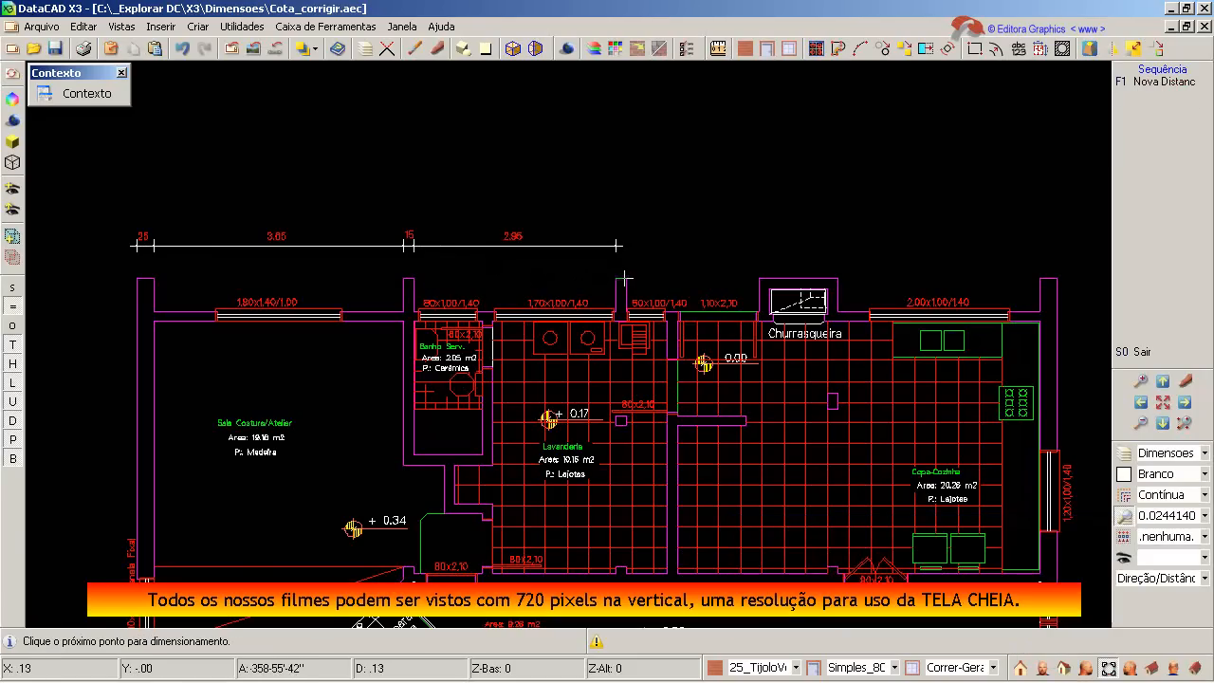
{"action": "left_click", "coordinate": [631, 279]}
{"action": "left_click", "coordinate": [624, 238]}
{"action": "left_click", "coordinate": [1036, 278]}
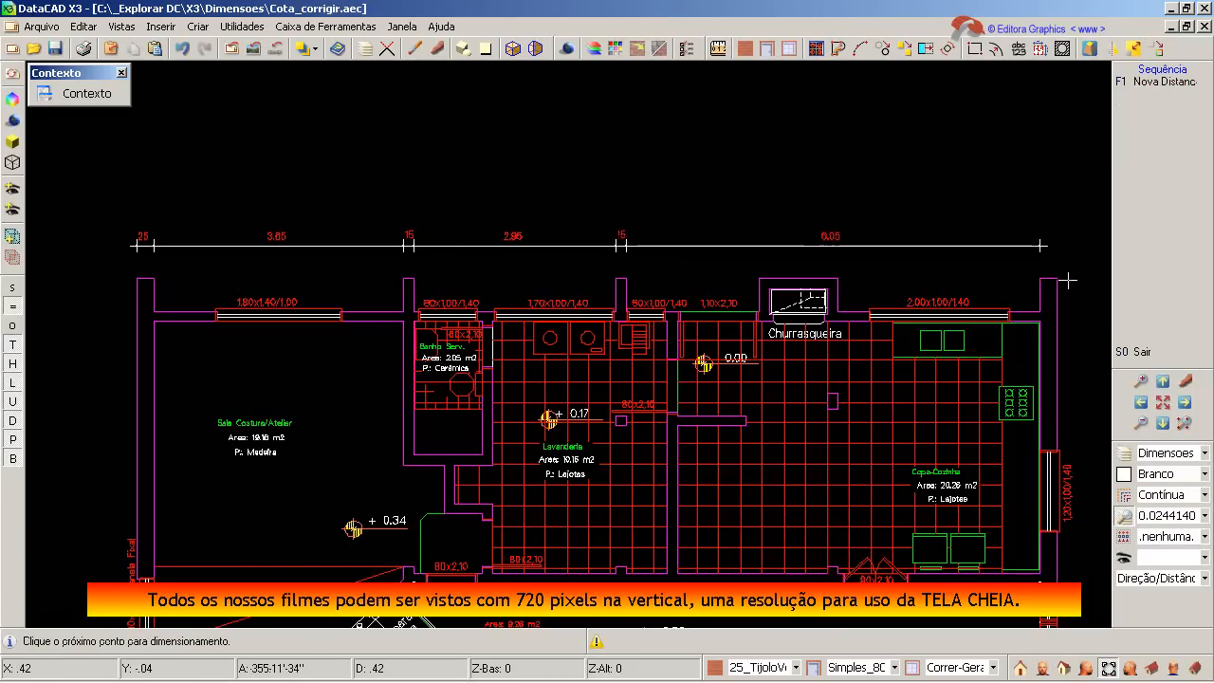
{"action": "left_click", "coordinate": [1058, 277]}
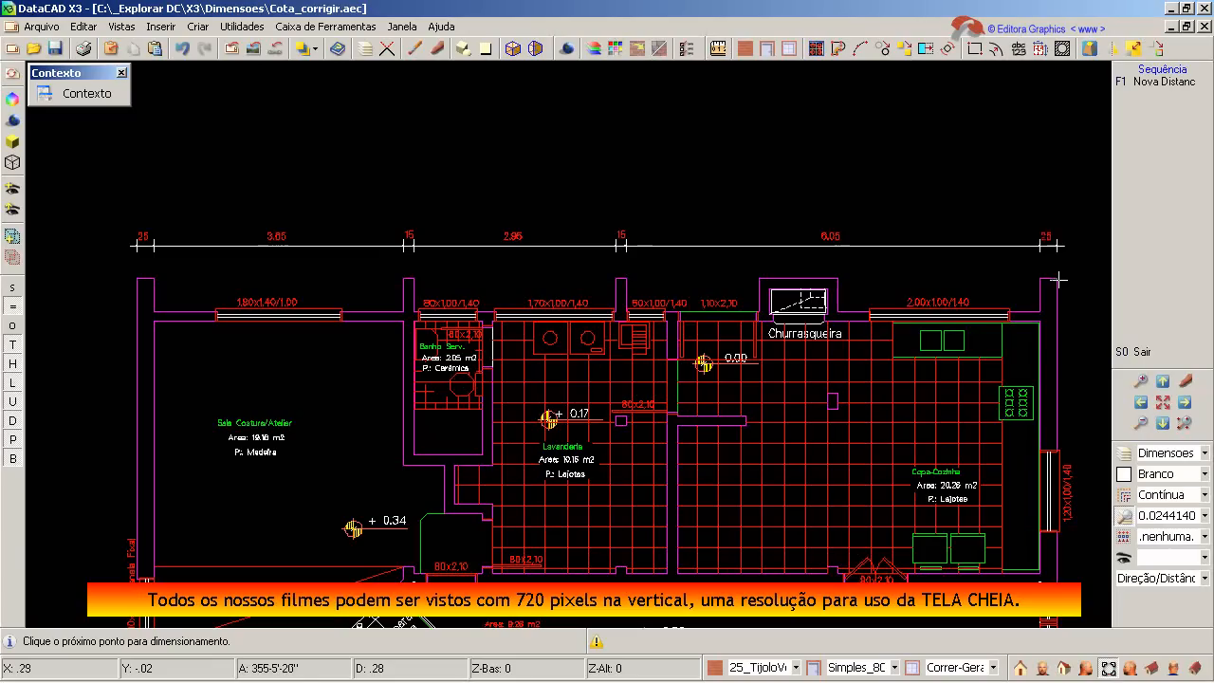
End the dimension sequence and place a total dimension line above the chain
{"action": "right_click", "coordinate": [988, 254]}
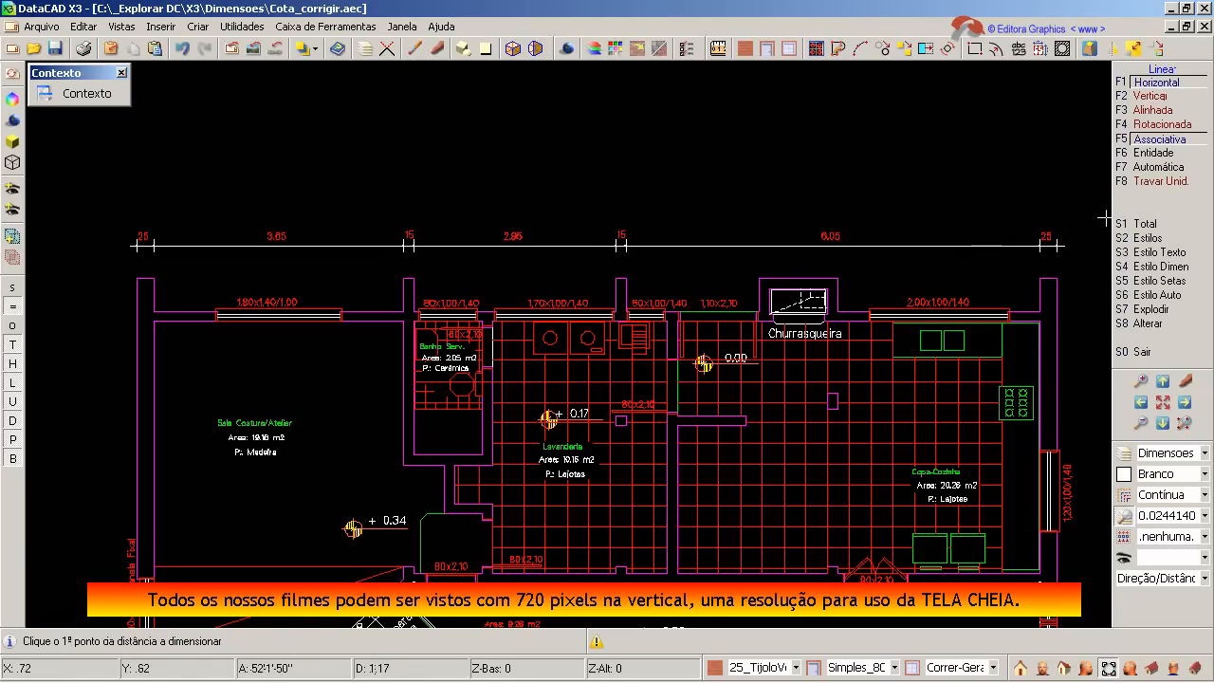
{"action": "left_click", "coordinate": [1174, 232]}
{"action": "left_click", "coordinate": [624, 214]}
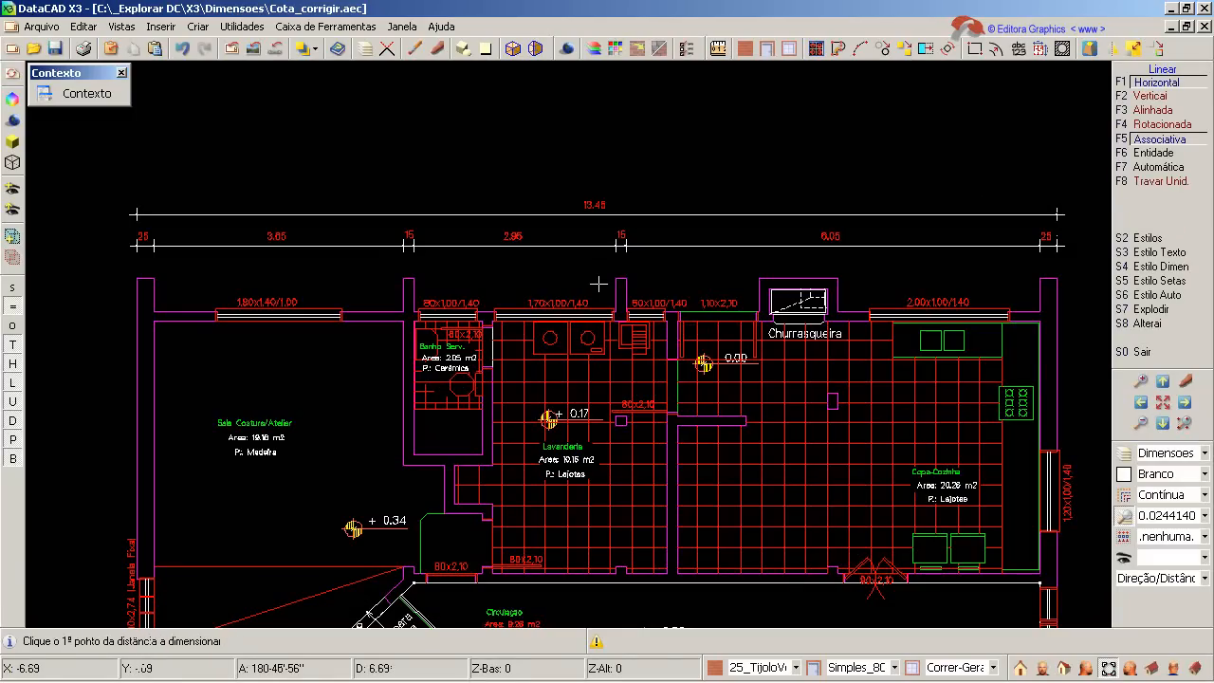
Place a horizontal linear dimension across the corner pillar beside the Sala Costura/Atelier, with its dimension line above the facade
{"action": "scroll", "coordinate": [383, 273], "scroll_direction": "up", "scroll_amount": 3}
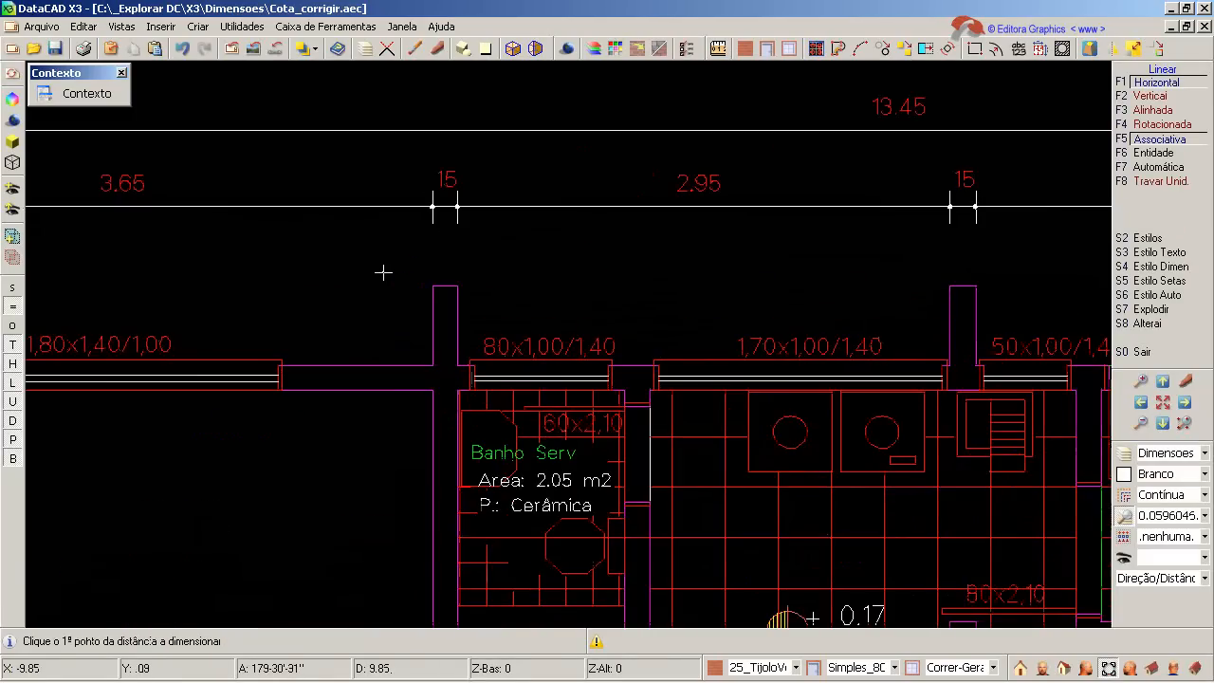
{"action": "scroll", "coordinate": [363, 311], "scroll_direction": "down", "scroll_amount": 1}
{"action": "scroll", "coordinate": [364, 311], "scroll_direction": "down", "scroll_amount": 1}
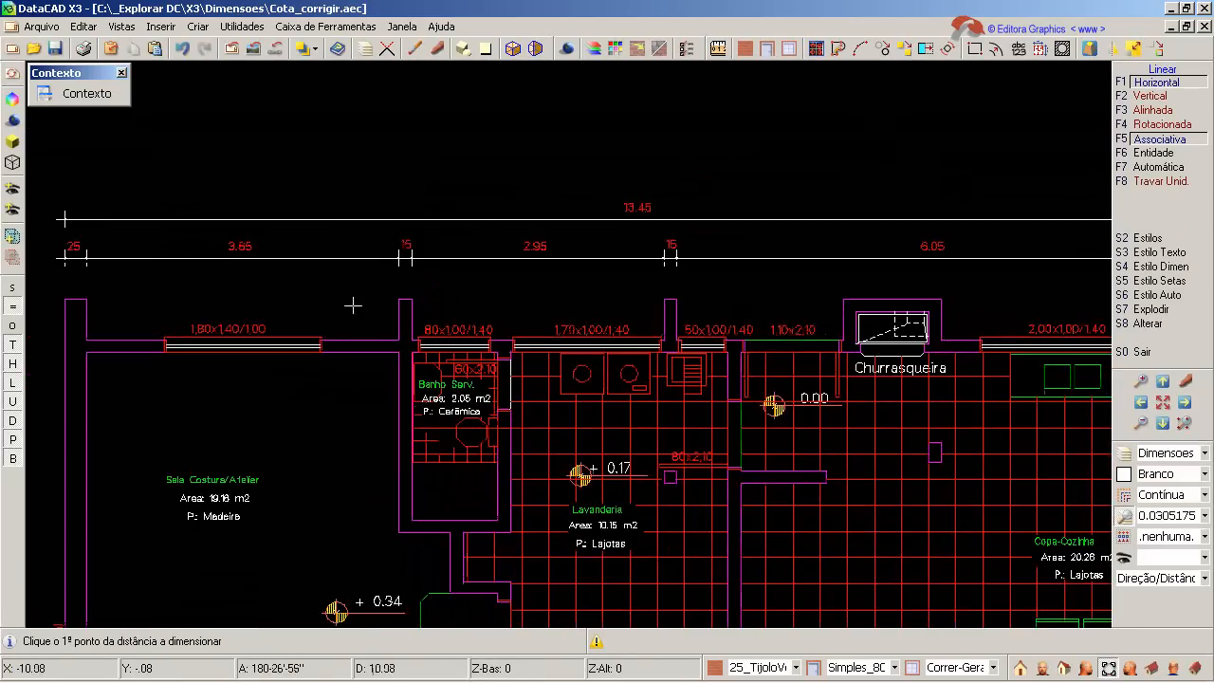
{"action": "scroll", "coordinate": [446, 334], "scroll_direction": "up", "scroll_amount": 1}
{"action": "scroll", "coordinate": [445, 335], "scroll_direction": "down", "scroll_amount": 1}
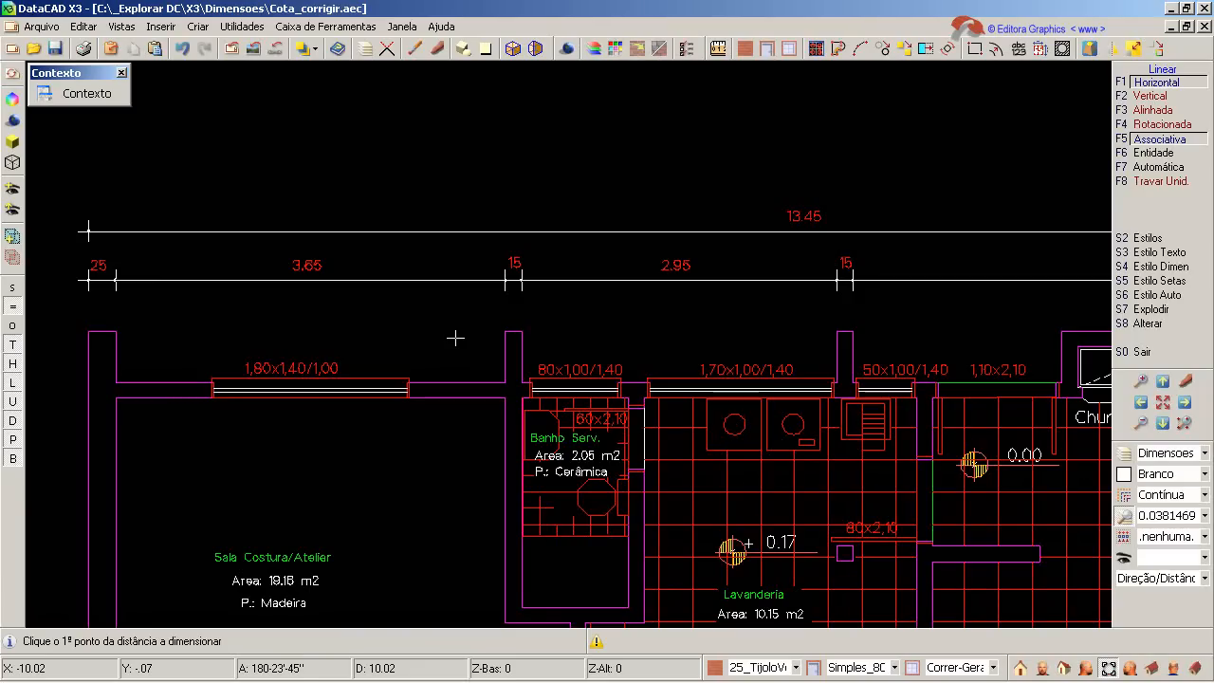
{"action": "left_click", "coordinate": [84, 328]}
{"action": "left_click", "coordinate": [116, 330]}
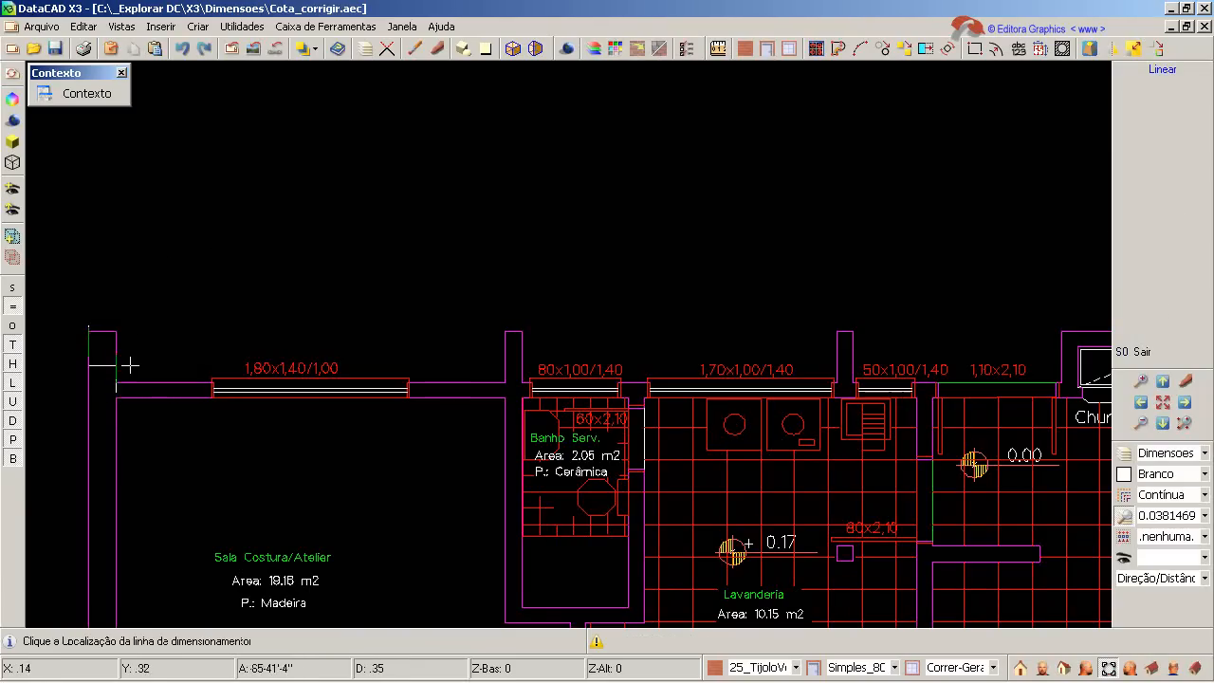
{"action": "left_click", "coordinate": [149, 278]}
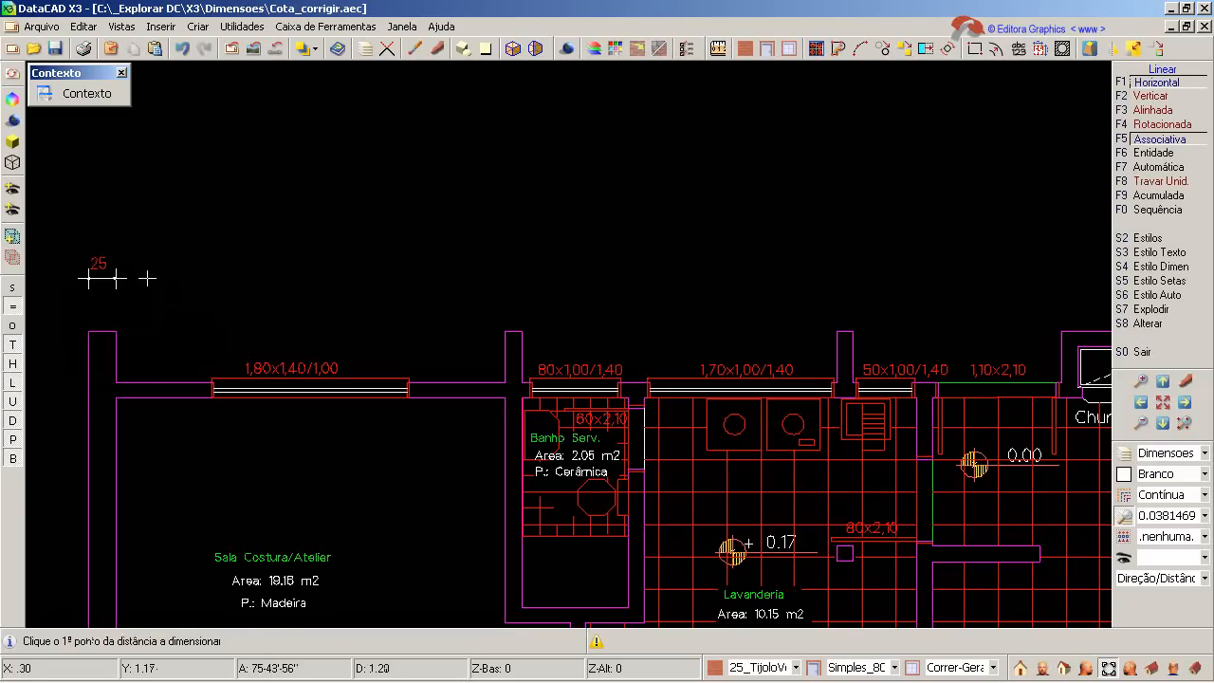
Continue it as a dimension sequence across the Sala Costura/Atelier and the wall separating it from the Banho Serv
{"action": "left_click", "coordinate": [1152, 209]}
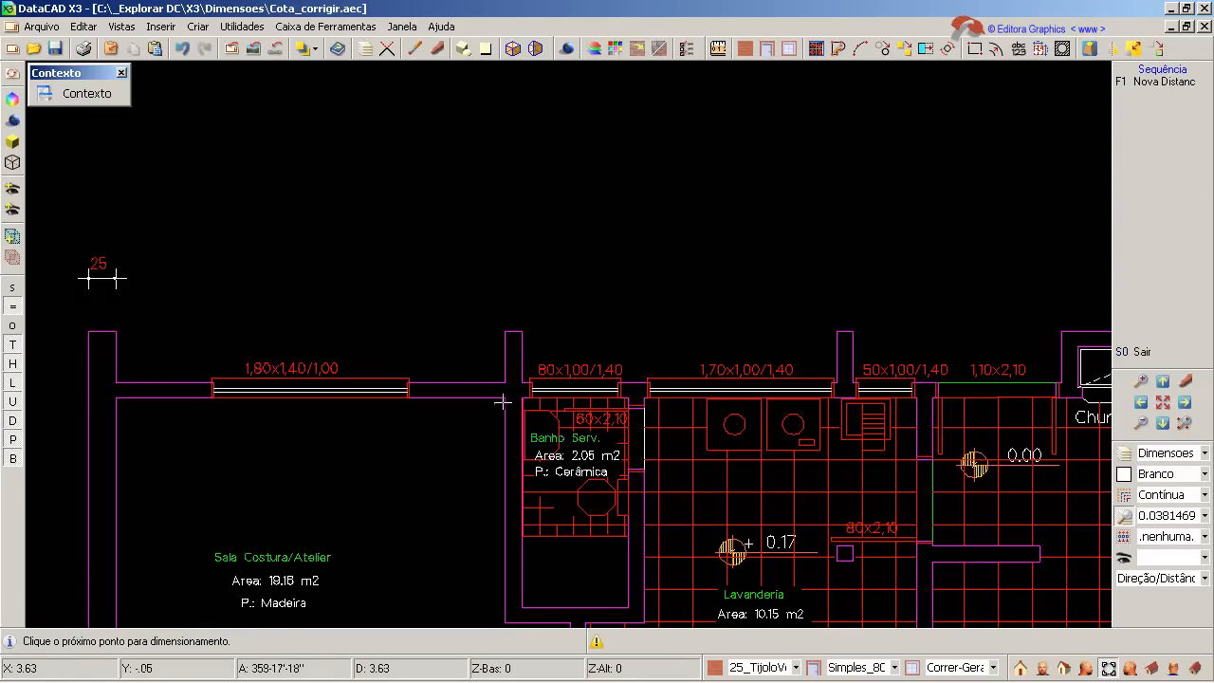
{"action": "left_click", "coordinate": [506, 331]}
{"action": "left_click", "coordinate": [524, 399]}
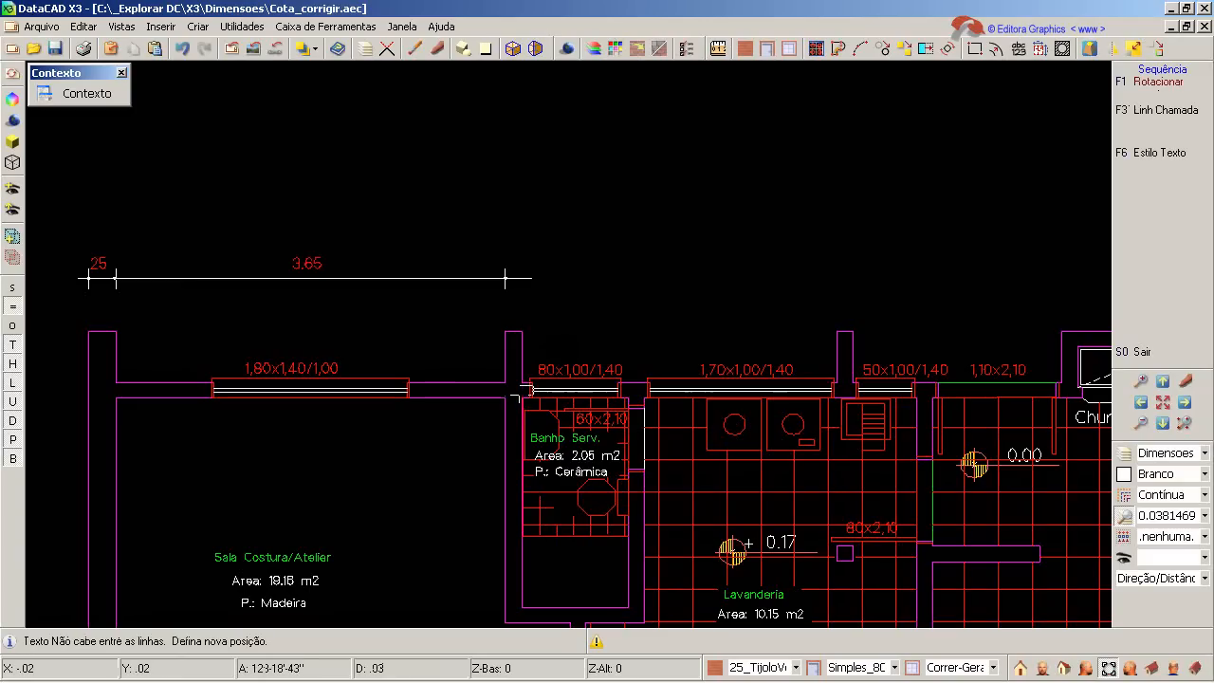
{"action": "left_click", "coordinate": [572, 408]}
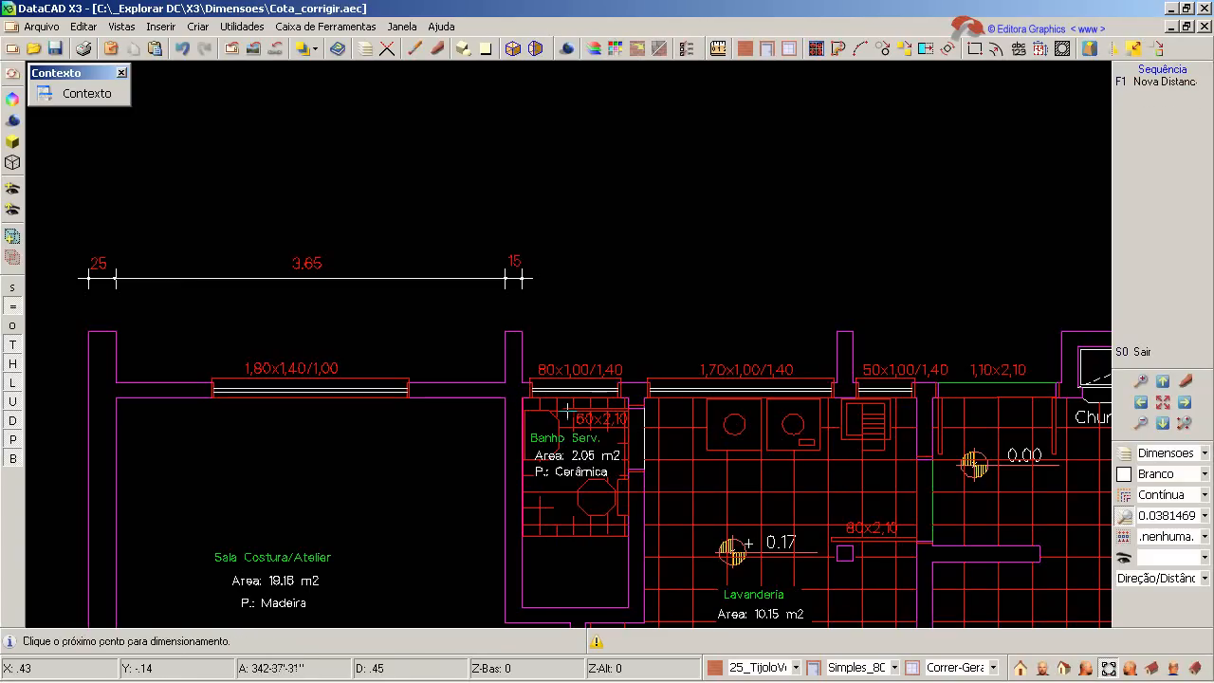
{"action": "left_click", "coordinate": [622, 400]}
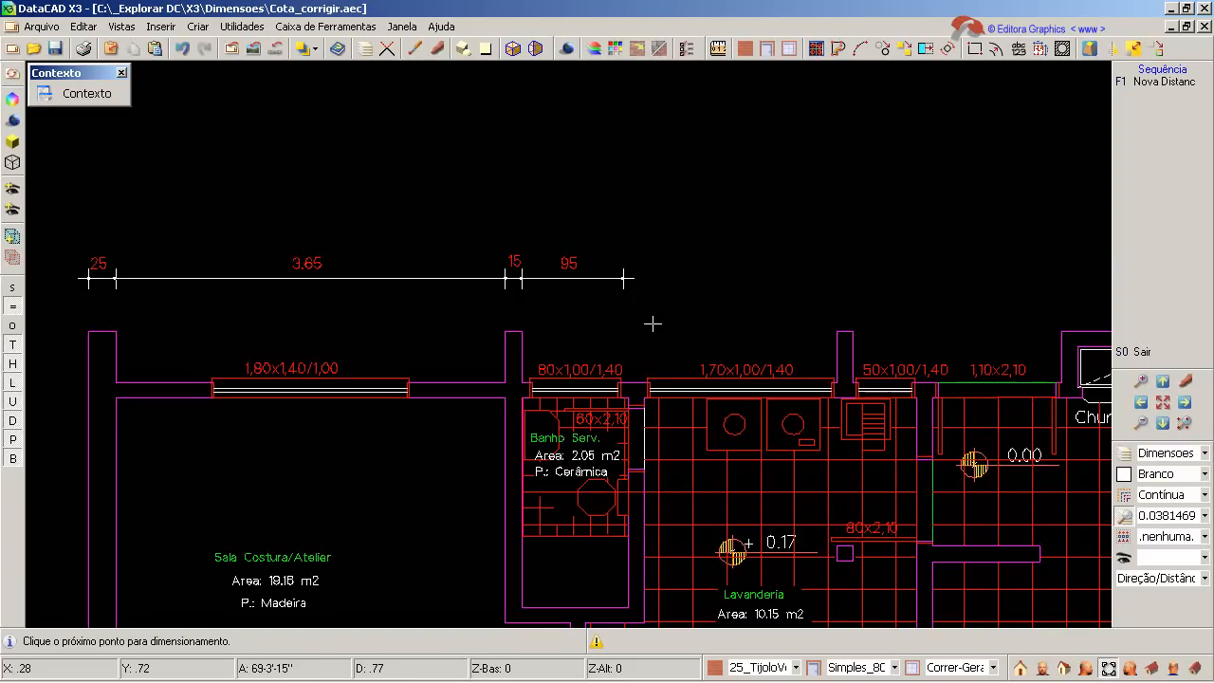
{"action": "key", "text": "ctrl+z"}
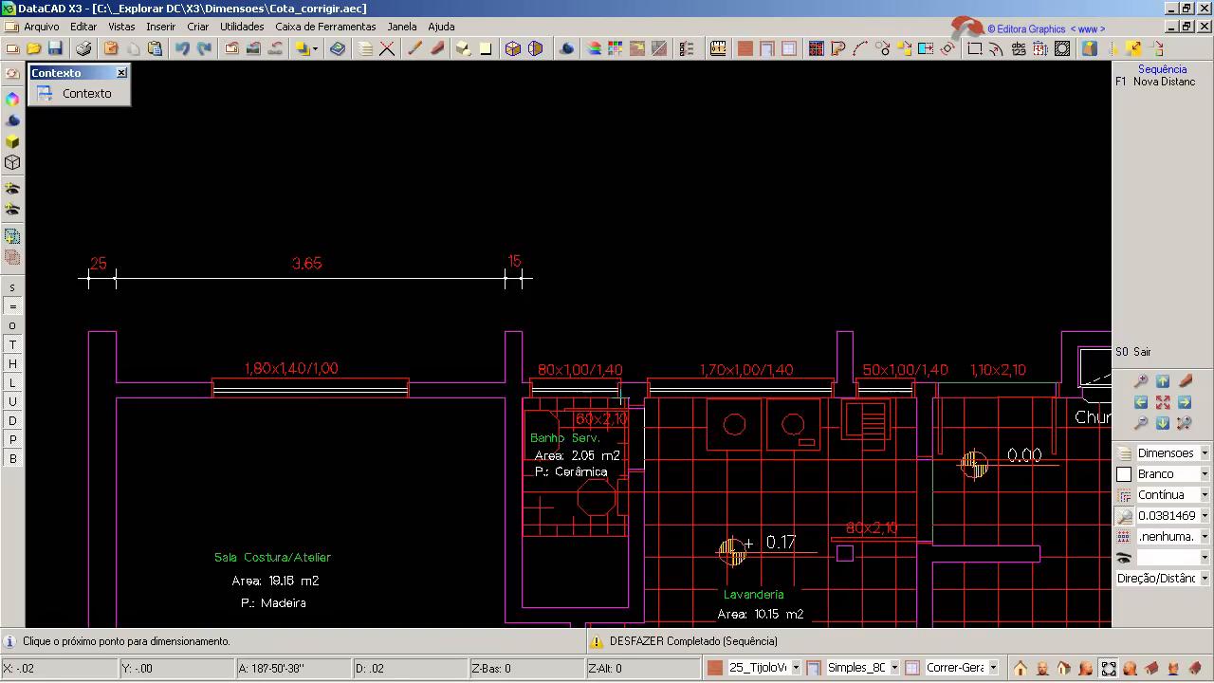
{"action": "left_click", "coordinate": [520, 393]}
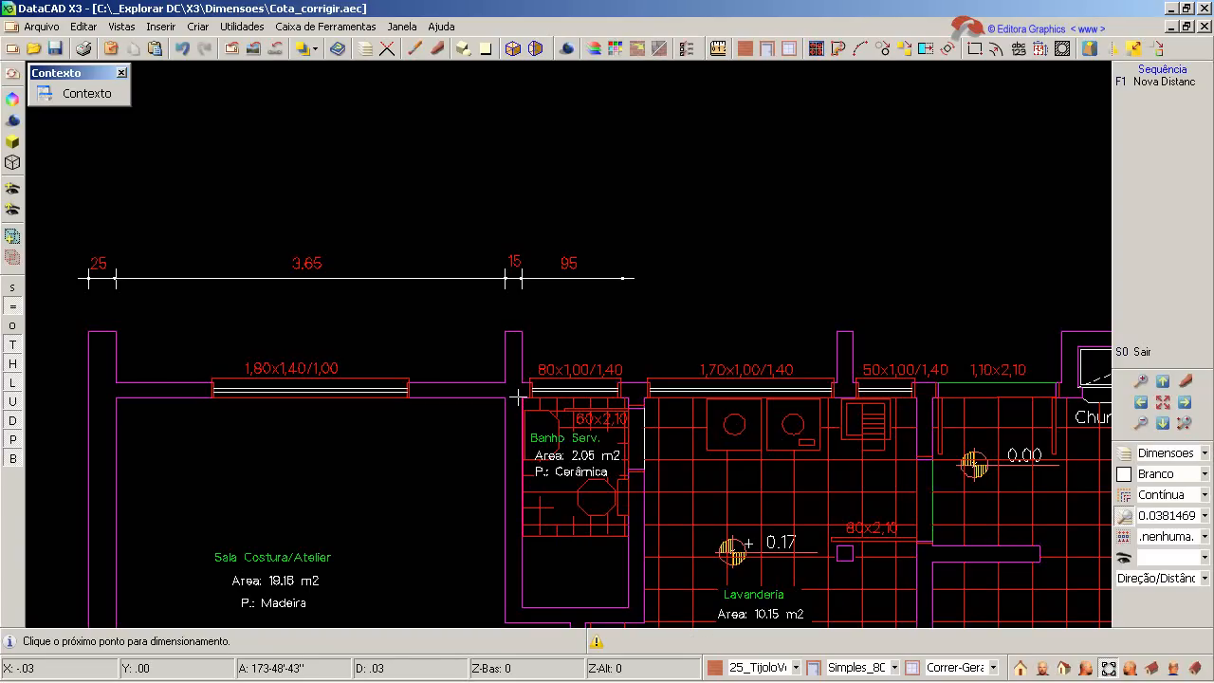
{"action": "key", "text": "ctrl+z"}
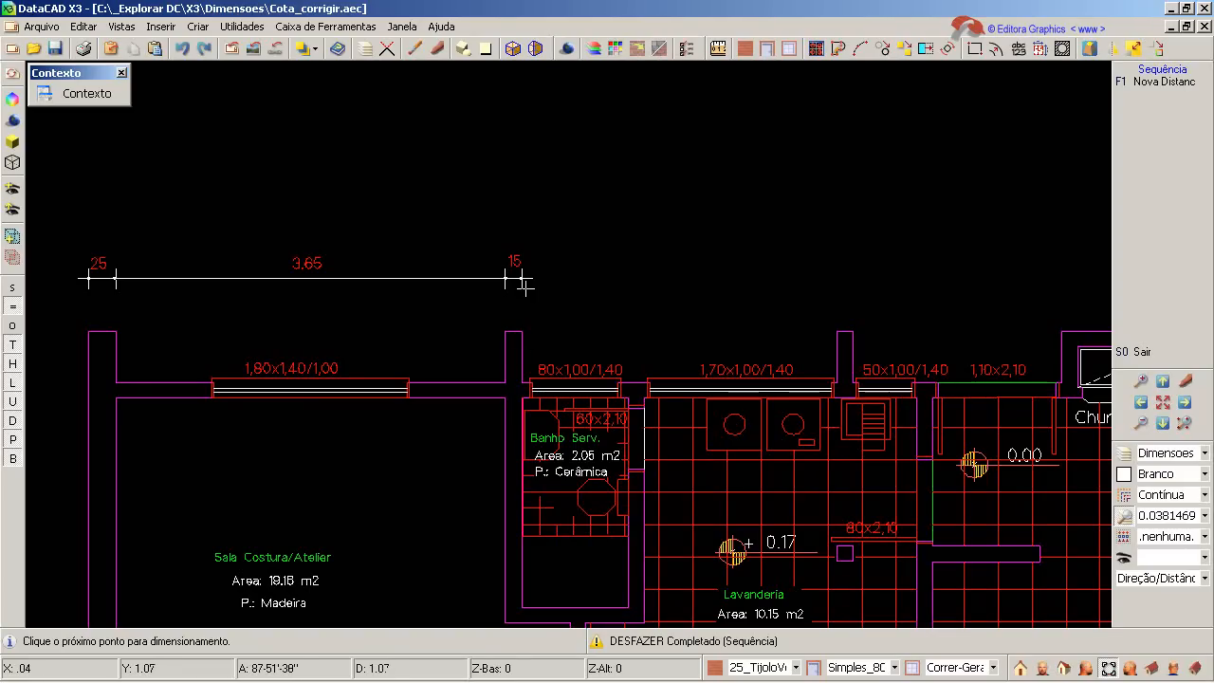
Continue the dimension sequence across the Banho Serv., its partition wall, the Lavanderia and the wall before the Copa-Cozinha
{"action": "left_click", "coordinate": [629, 392]}
{"action": "left_click", "coordinate": [645, 398]}
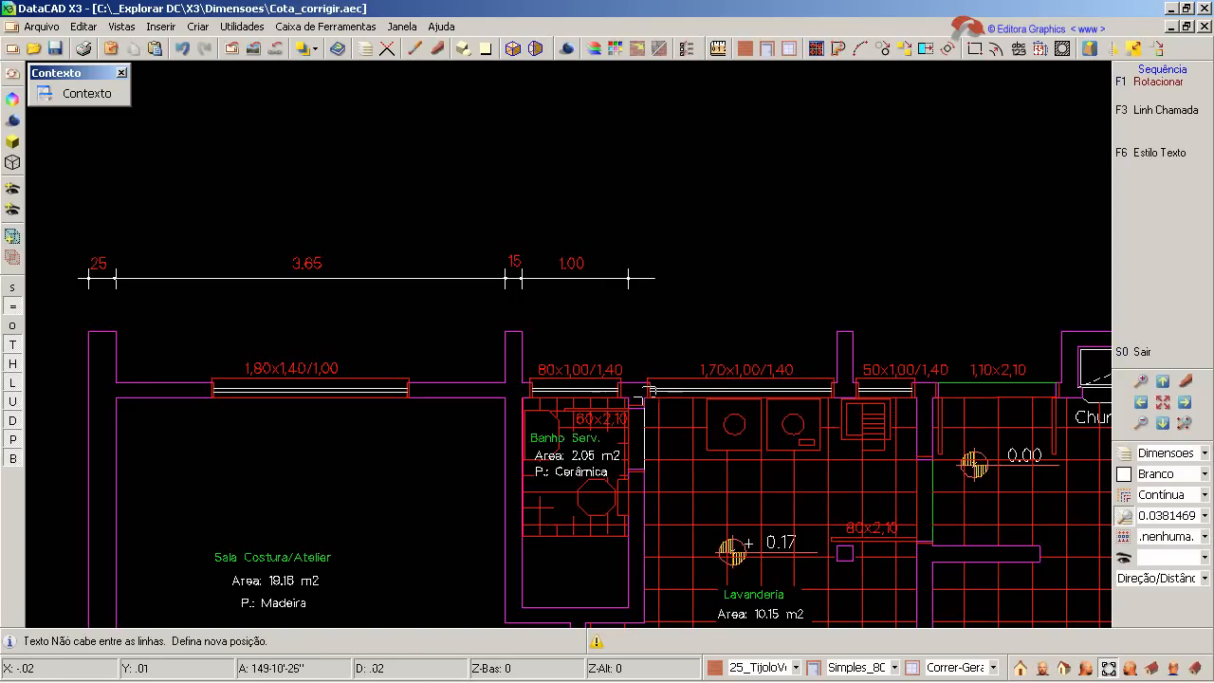
{"action": "left_click", "coordinate": [651, 377]}
{"action": "left_click", "coordinate": [916, 394]}
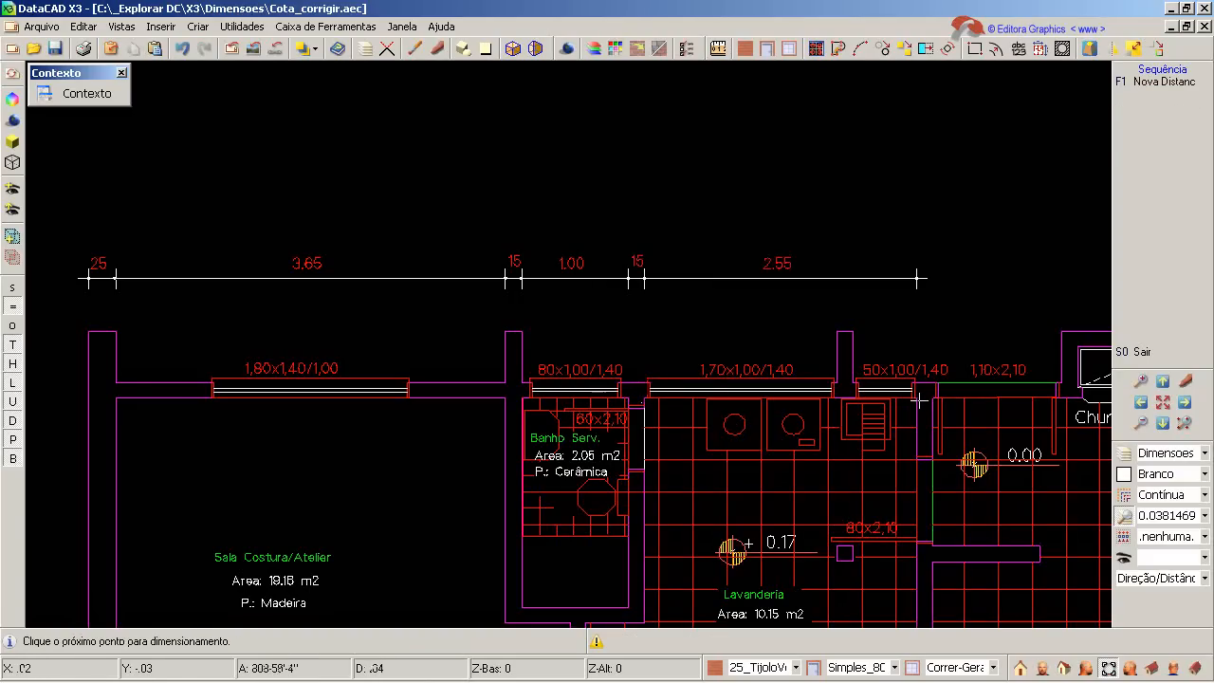
{"action": "left_click", "coordinate": [930, 395]}
{"action": "left_click", "coordinate": [932, 399]}
Extend the dimension sequence across the Copa-Cozinha to the outer wall's inner corner and across the corner pillar's thickness
{"action": "key", "text": "Right"}
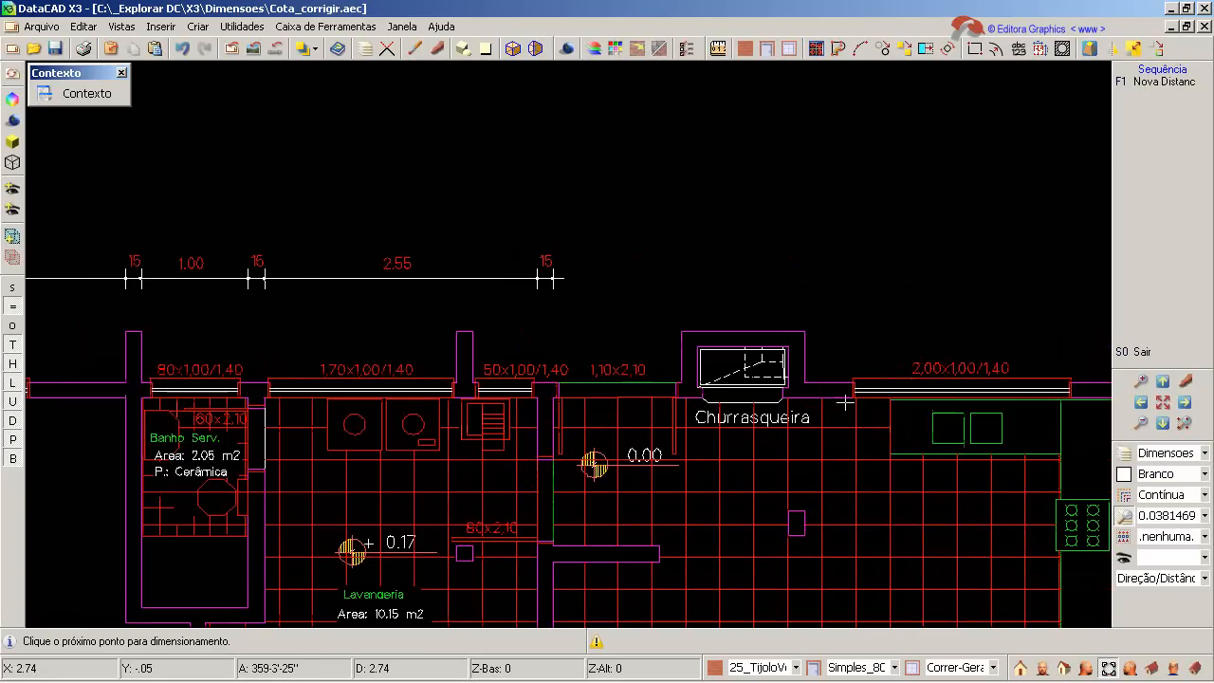
{"action": "key", "text": "Right"}
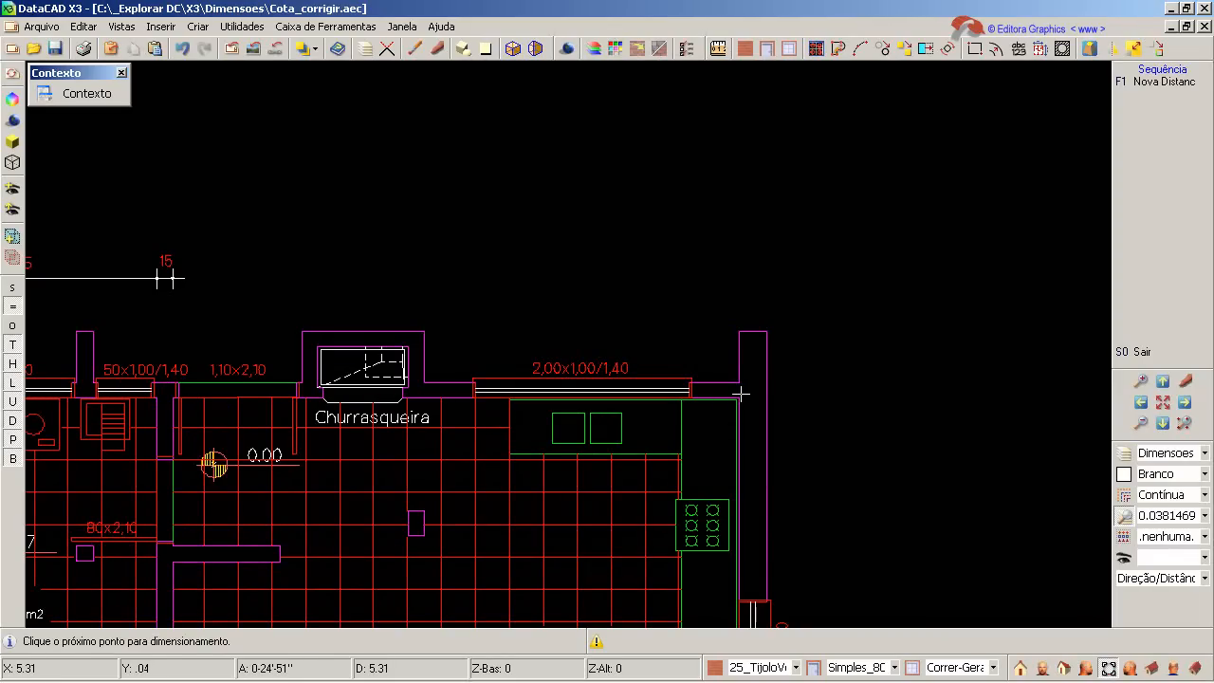
{"action": "scroll", "coordinate": [741, 394], "scroll_direction": "up", "scroll_amount": 3}
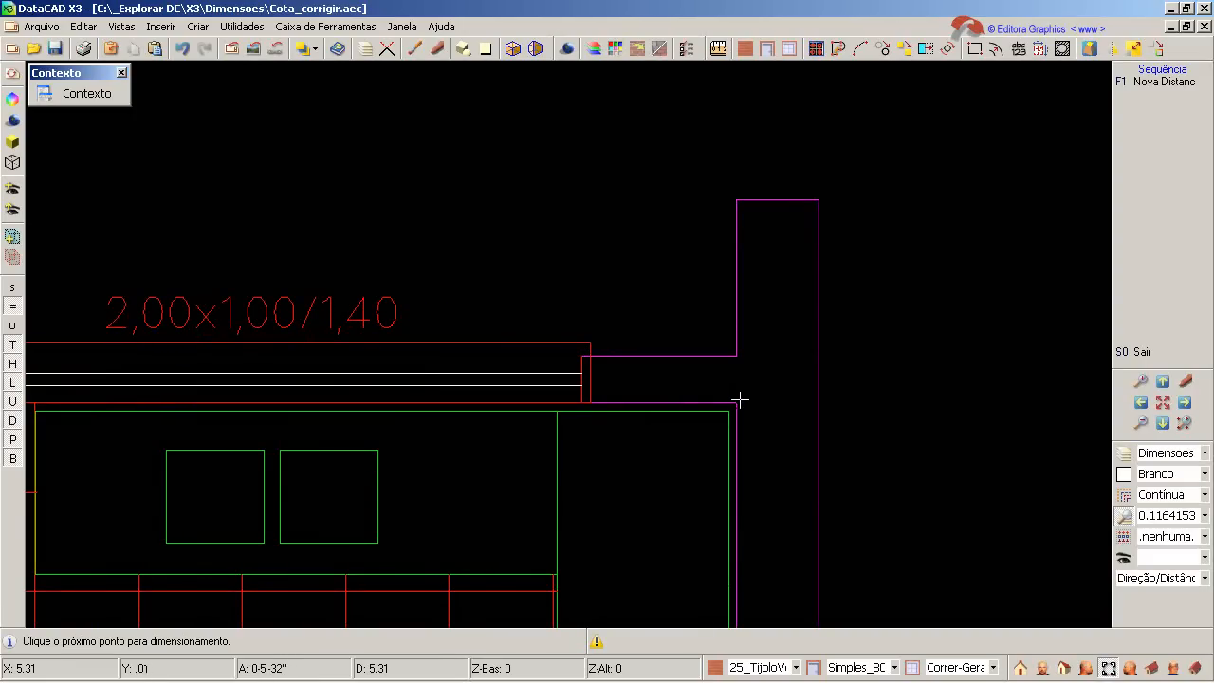
{"action": "left_click", "coordinate": [741, 400]}
{"action": "key", "text": "Page_Up"}
{"action": "key", "text": "Page_Up"}
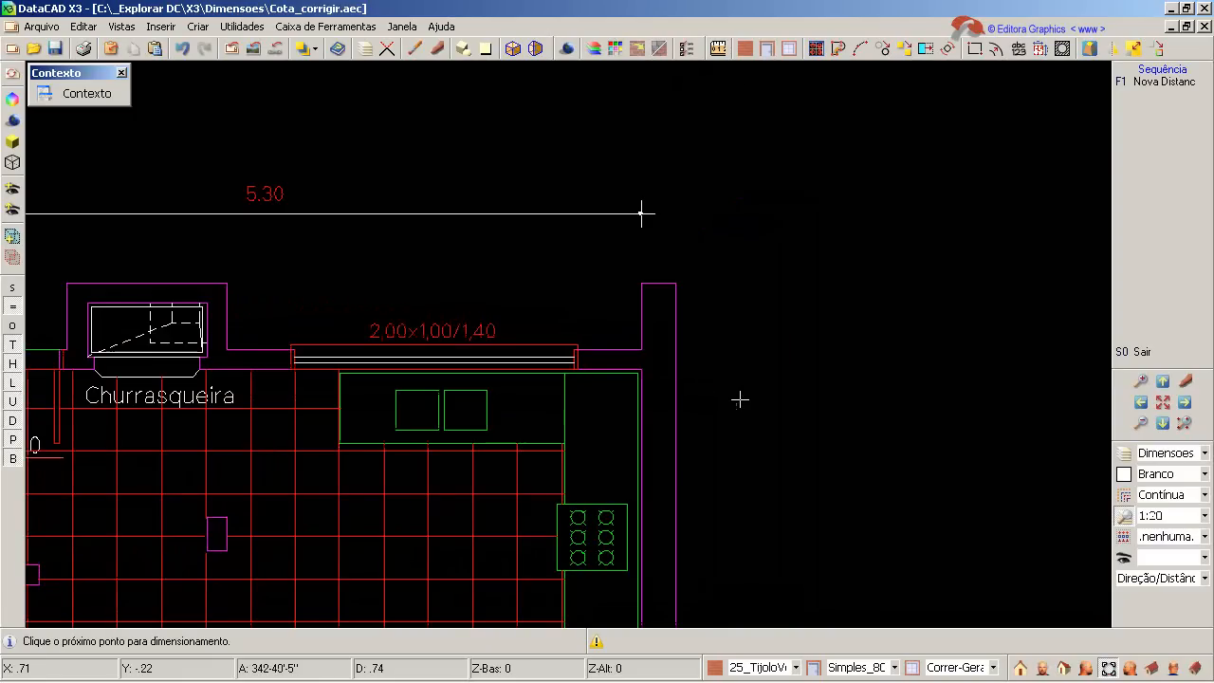
{"action": "left_click", "coordinate": [676, 286]}
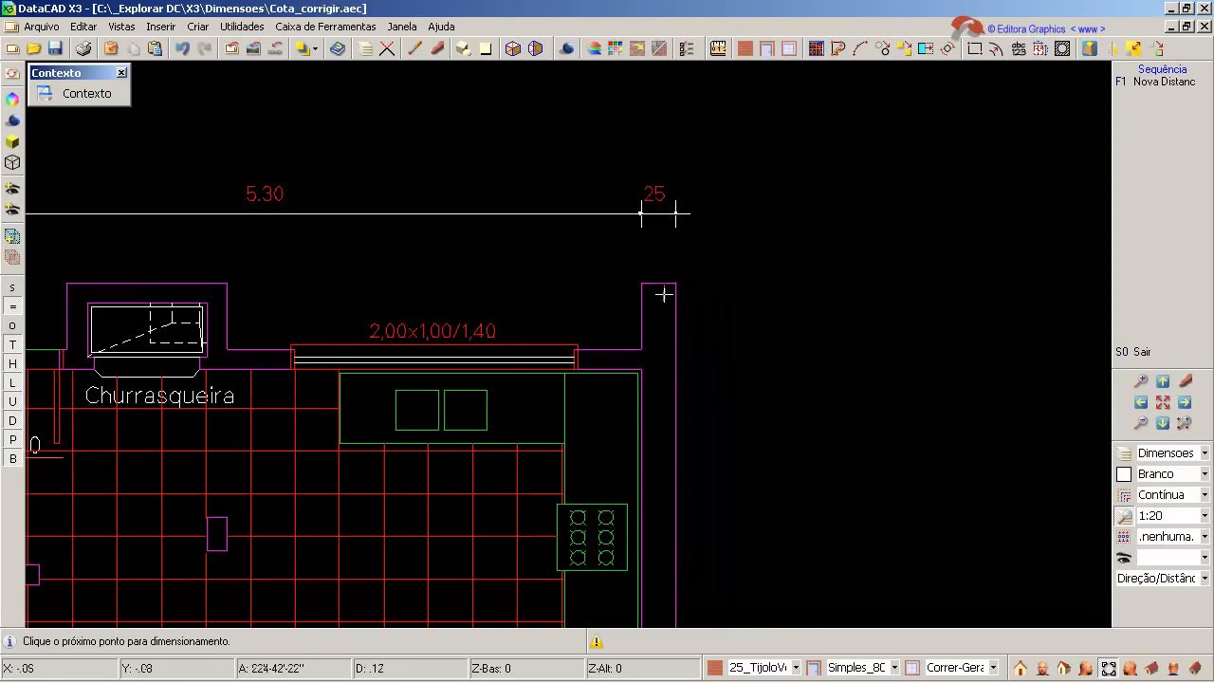
Finish the room-by-room dimension sequence and add the overall total dimension above it
{"action": "right_click", "coordinate": [870, 249]}
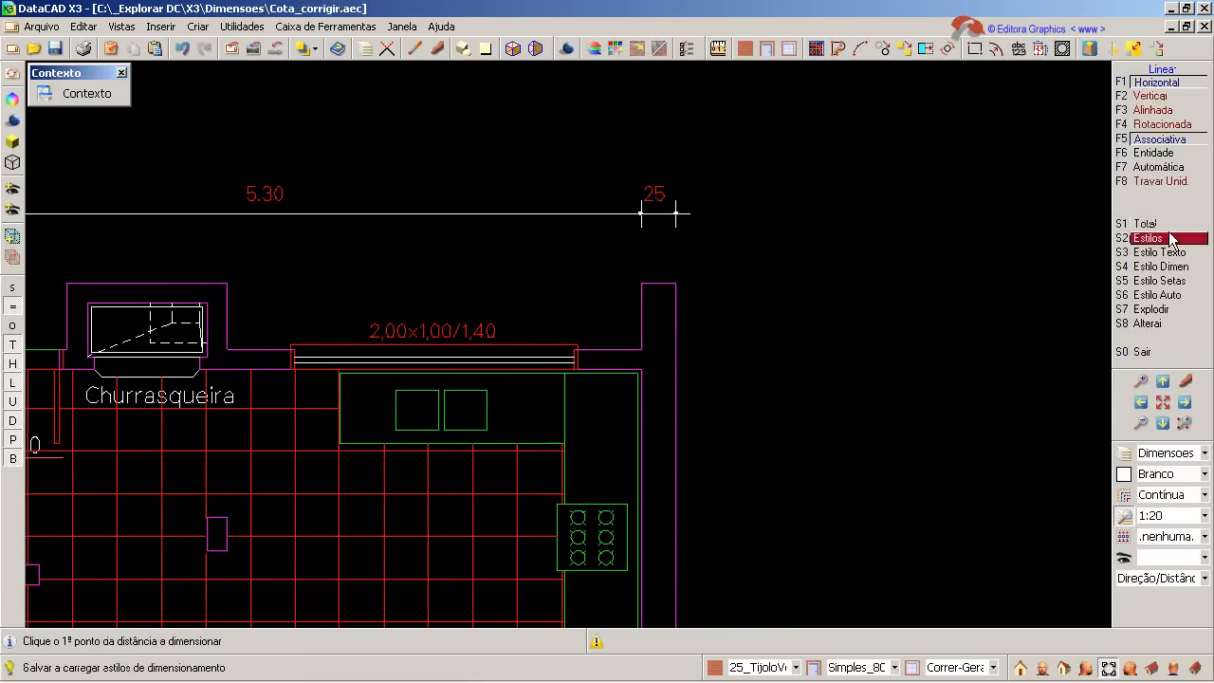
{"action": "left_click", "coordinate": [1157, 228]}
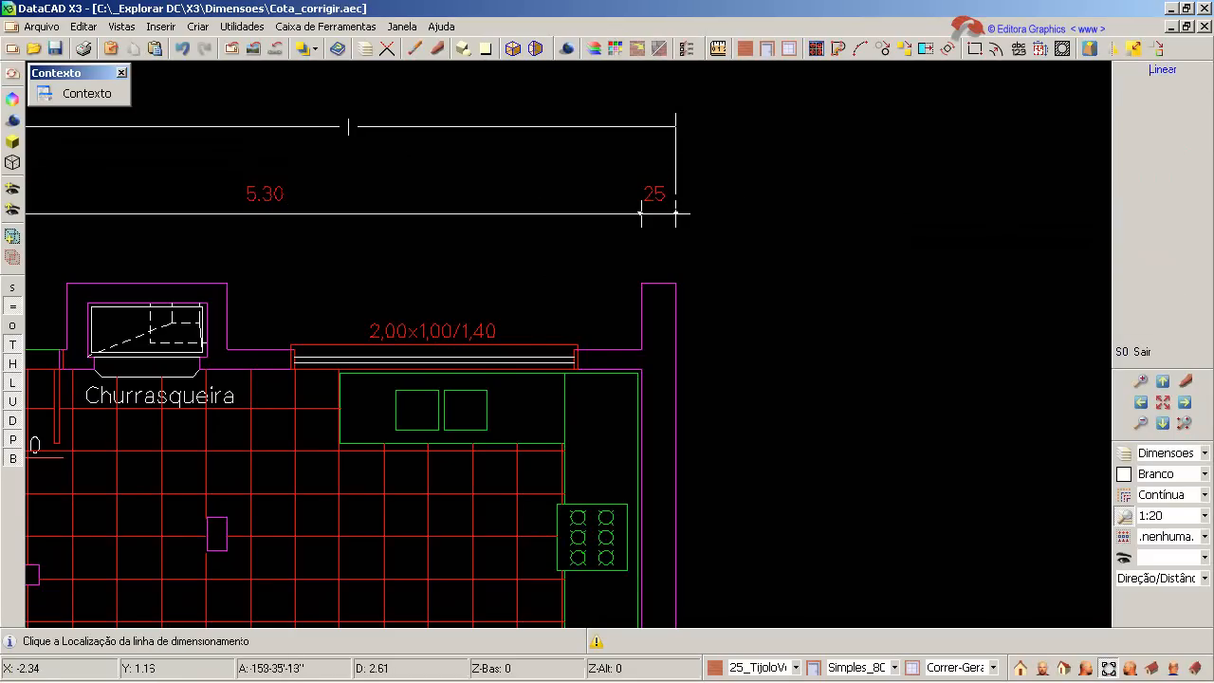
{"action": "key", "text": "Page_Down"}
{"action": "left_click", "coordinate": [218, 238]}
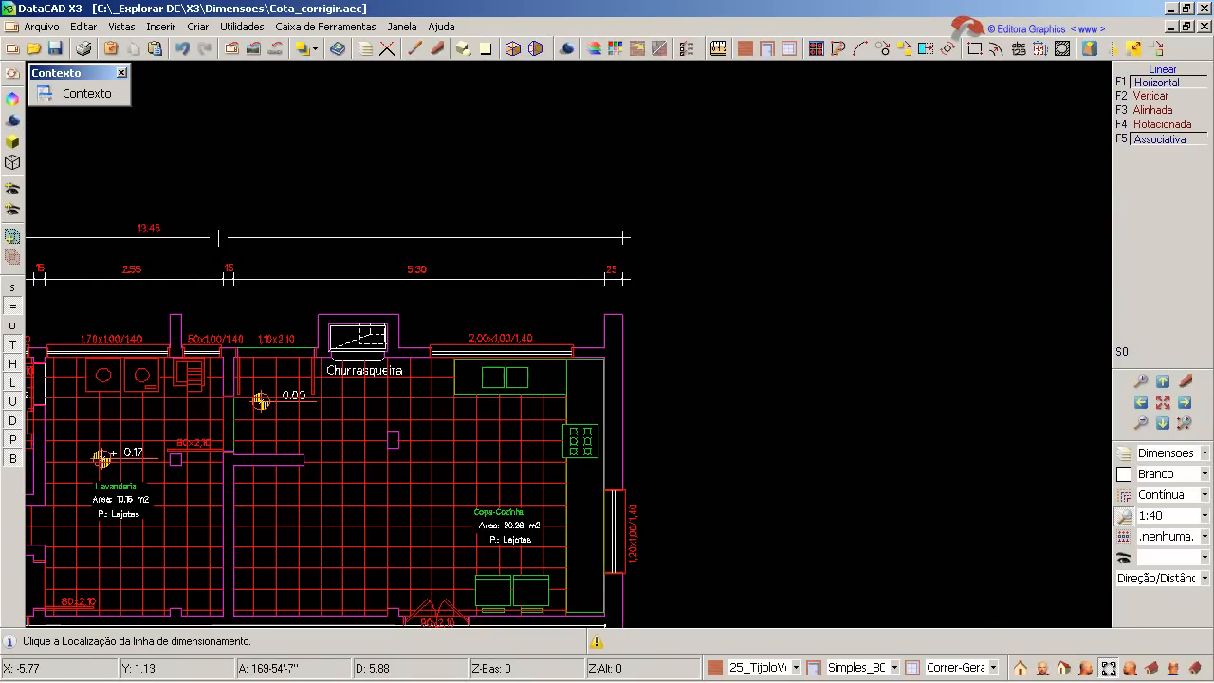
{"action": "key", "text": "Left"}
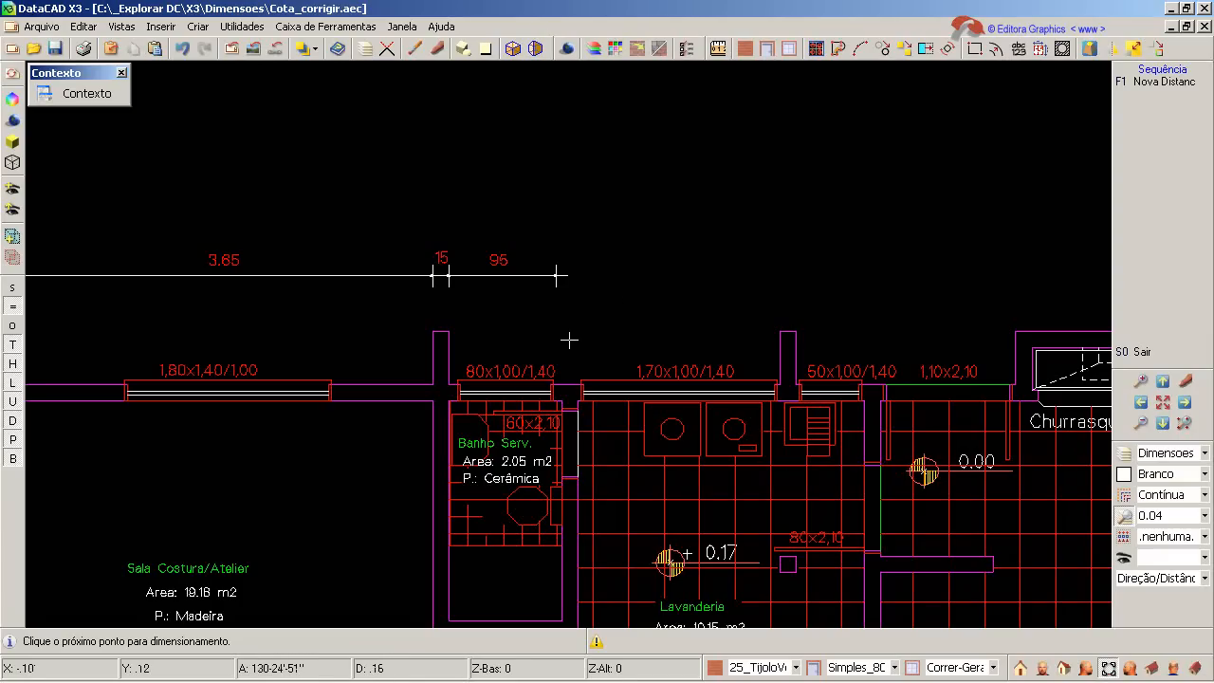
Add a sequence dimension from the misplaced Banho Serv. point to the partition wall's Lavanderia face, placing its text above the line
{"action": "scroll", "coordinate": [569, 340], "scroll_direction": "up", "scroll_amount": 3}
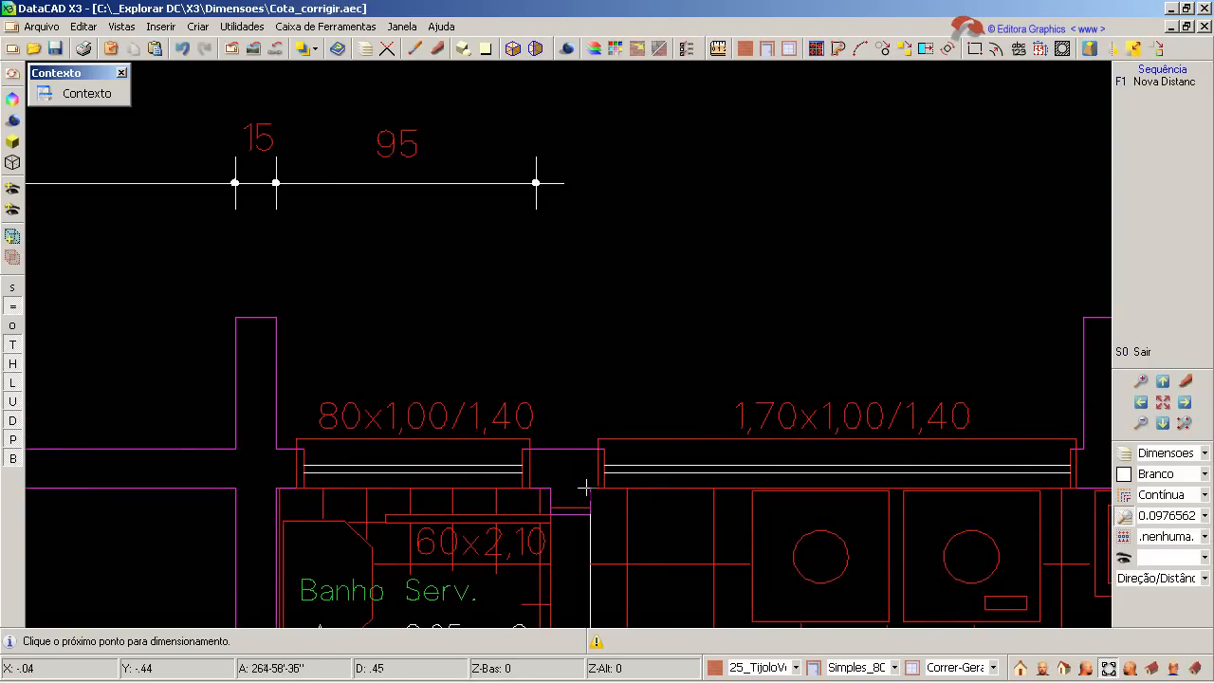
{"action": "left_click", "coordinate": [588, 488]}
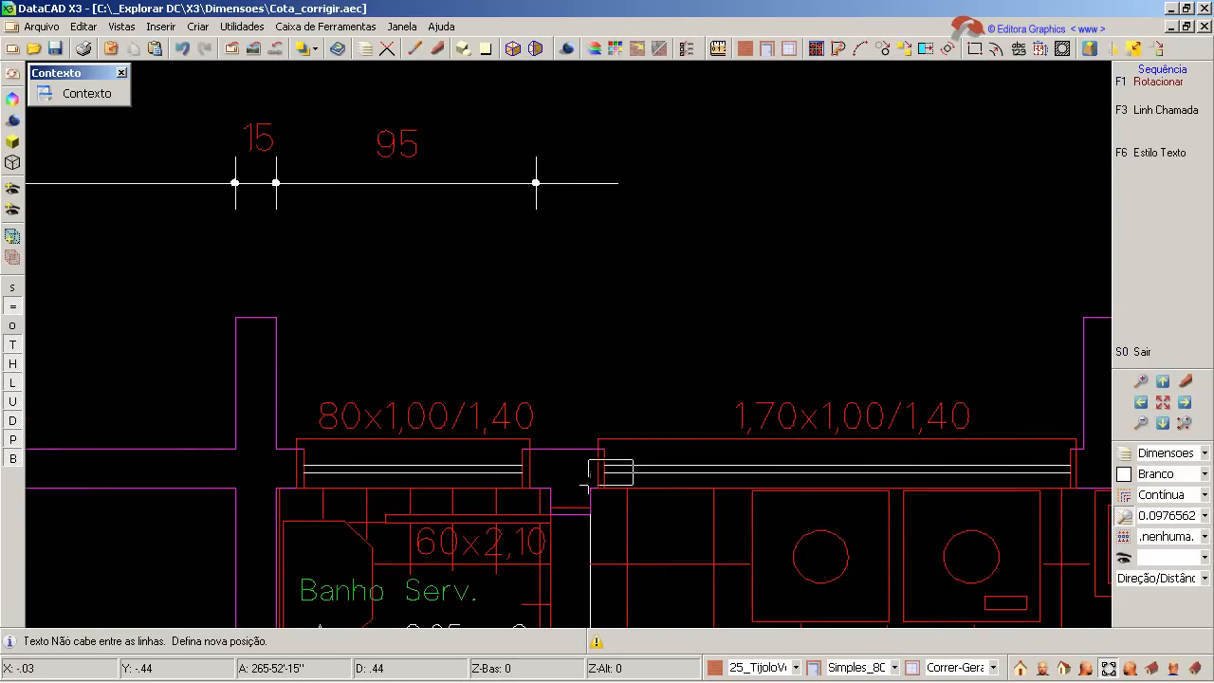
{"action": "right_click", "coordinate": [588, 393]}
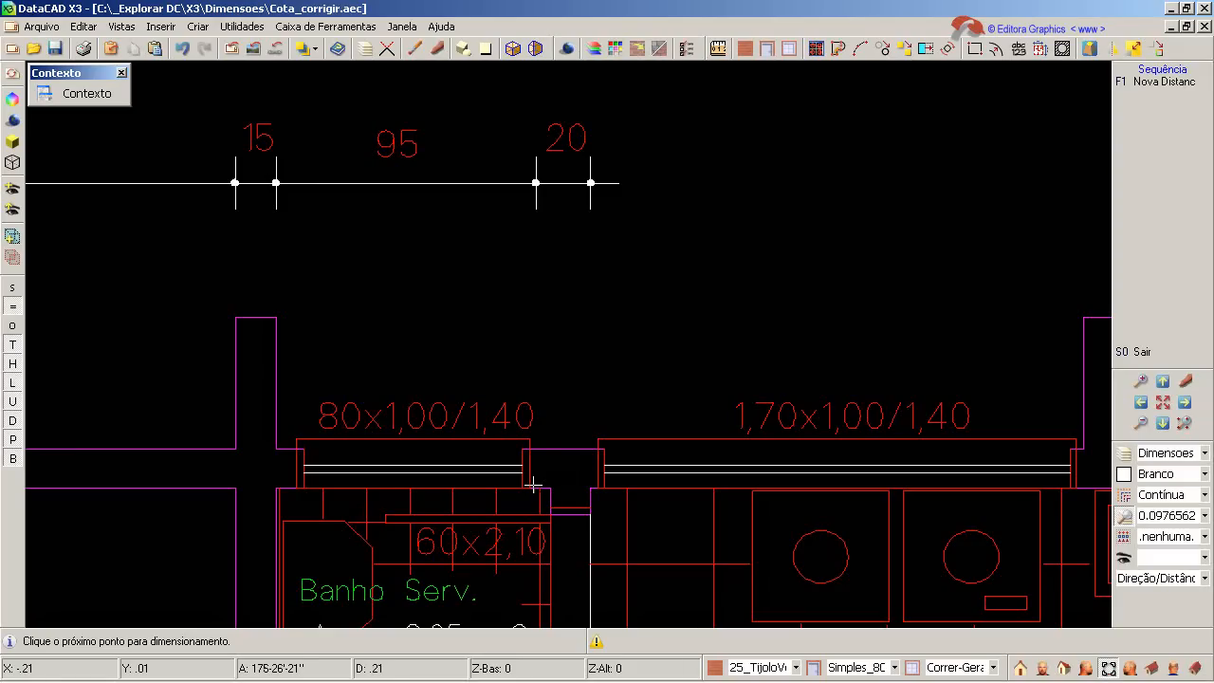
Continue the sequence across the Lavanderia's width and the following wall's thickness, positioning the wall dimension's text
{"action": "key", "text": "Right"}
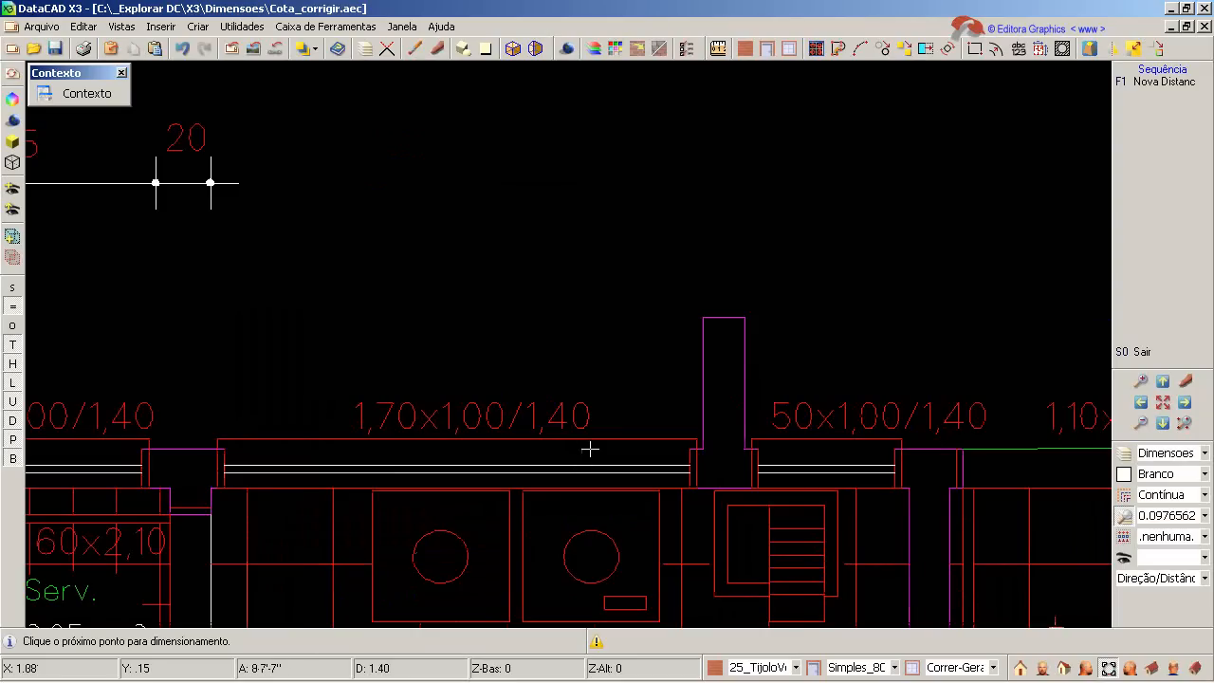
{"action": "key", "text": "Right"}
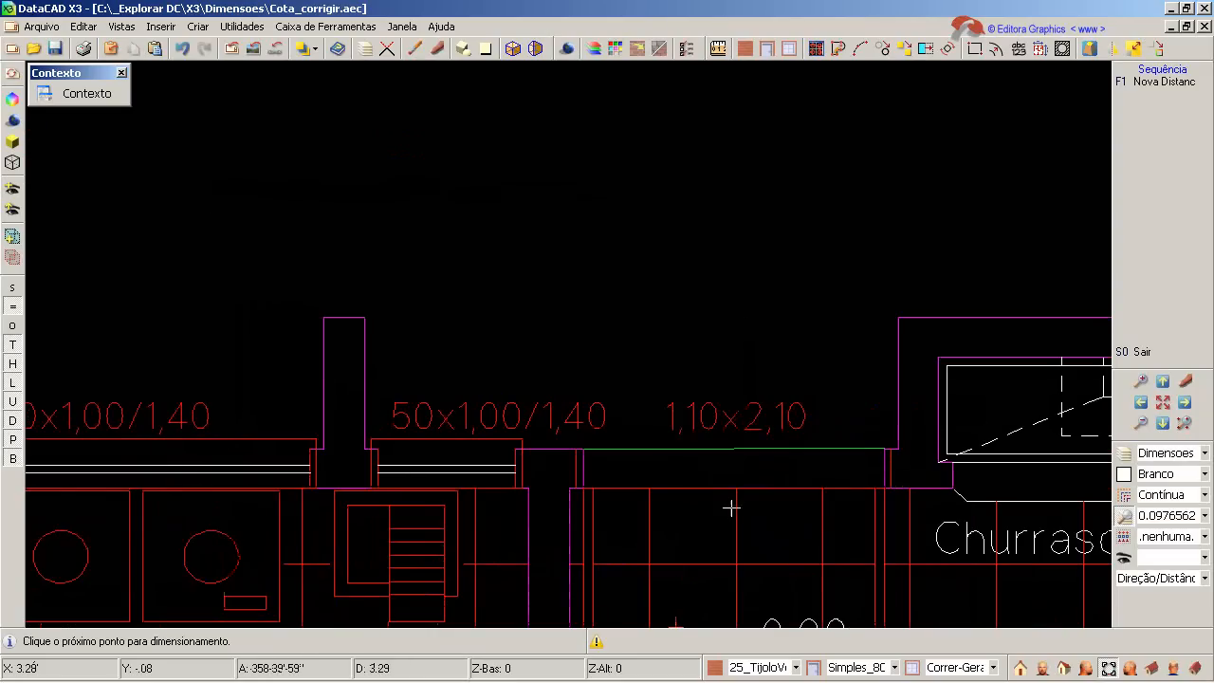
{"action": "middle_click", "coordinate": [532, 488]}
{"action": "middle_click", "coordinate": [566, 486]}
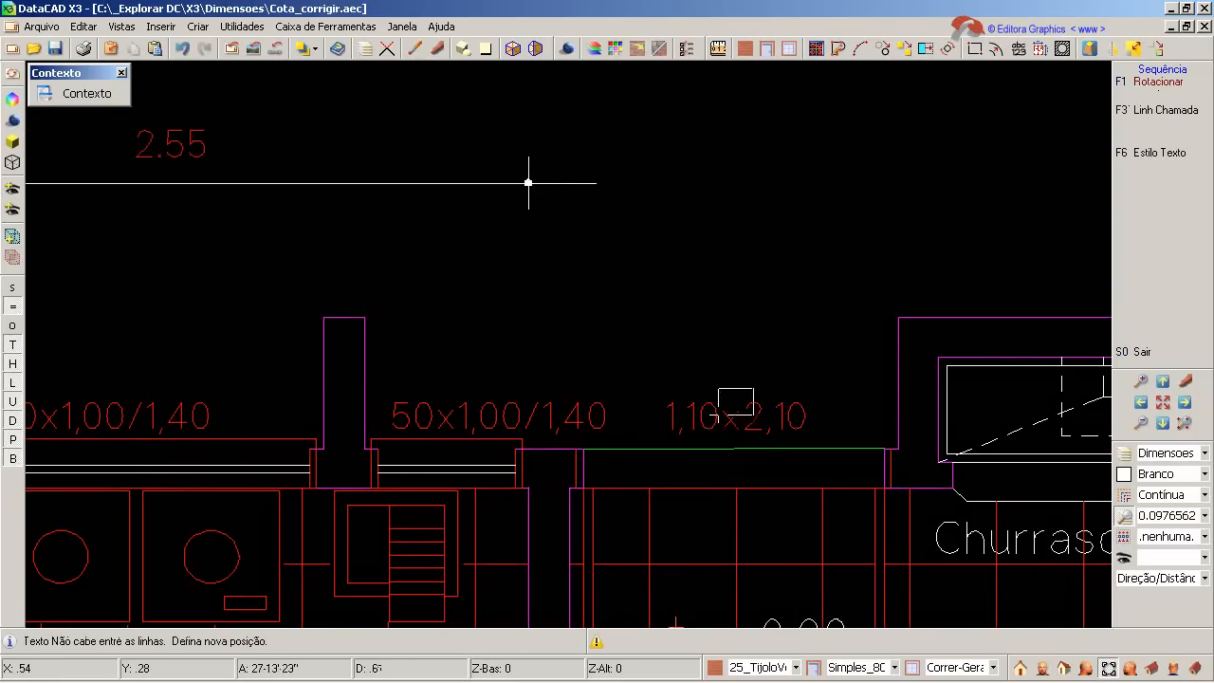
{"action": "left_click", "coordinate": [719, 417]}
Extend the dimension sequence past the Churrasqueira to the outer wall's inner face and across that wall's thickness
{"action": "key", "text": "Right"}
{"action": "key", "text": "Right"}
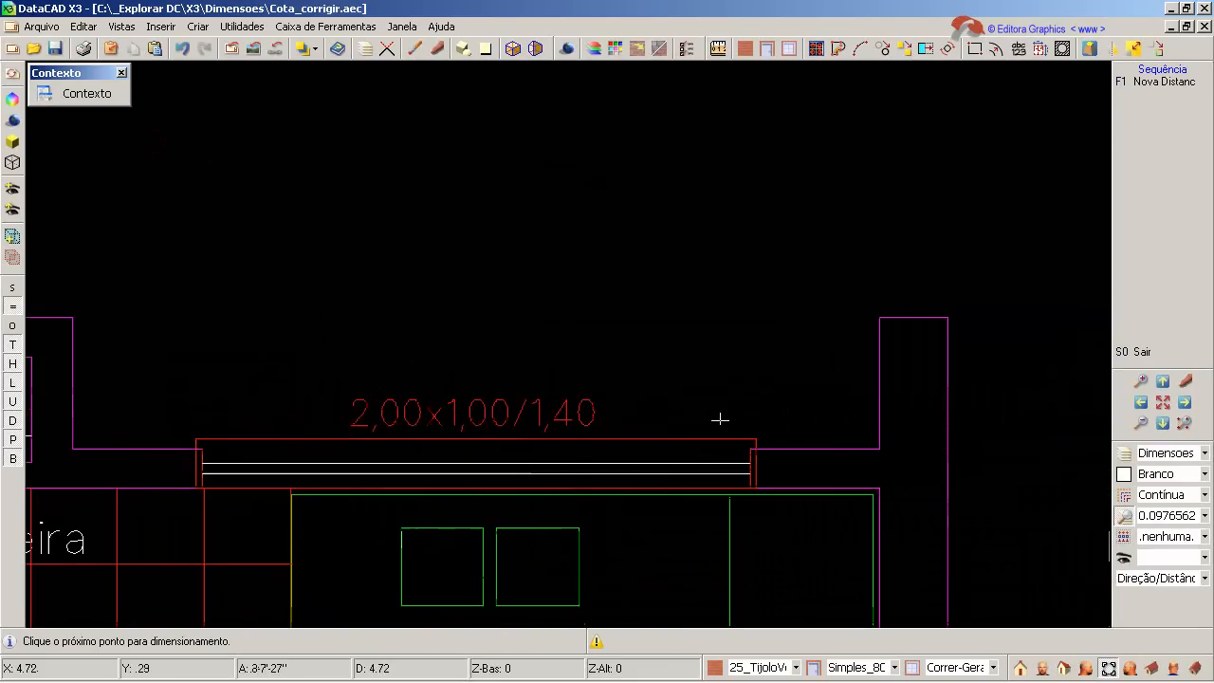
{"action": "middle_click", "coordinate": [881, 491]}
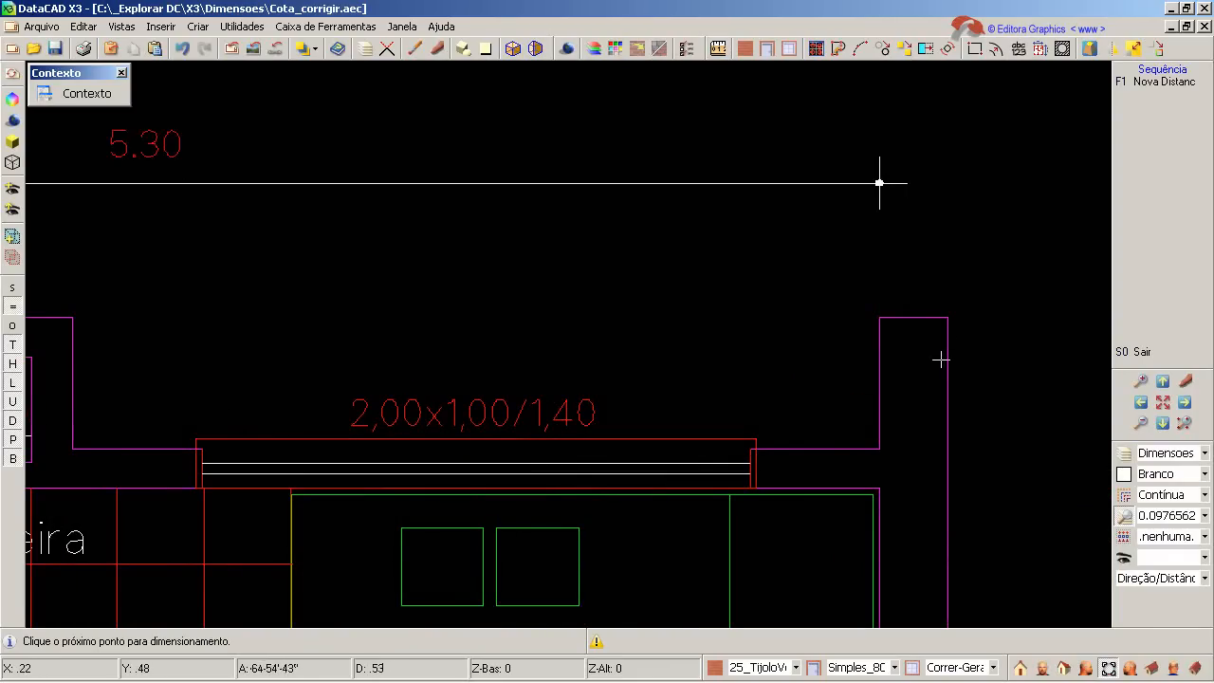
{"action": "middle_click", "coordinate": [947, 319]}
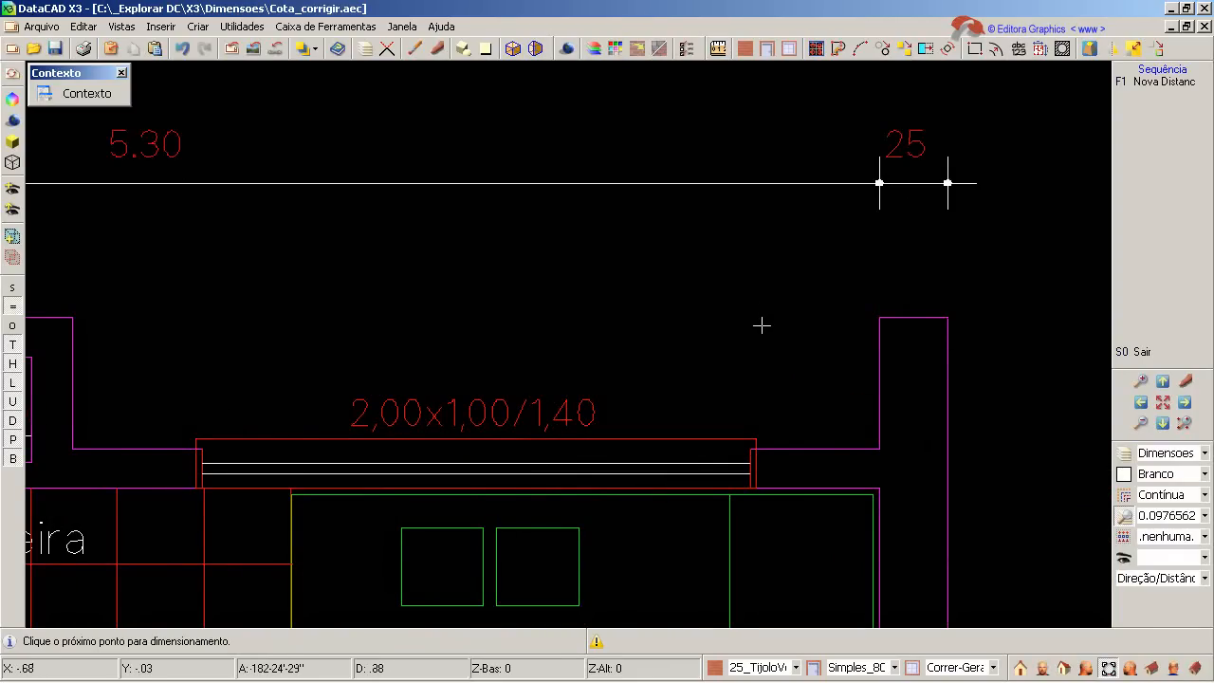
End the sequence at the outer wall and place its total dimension line above the chained dimensions
{"action": "key", "text": "Page_Down"}
{"action": "key", "text": "Page_Down"}
{"action": "right_click", "coordinate": [1056, 253]}
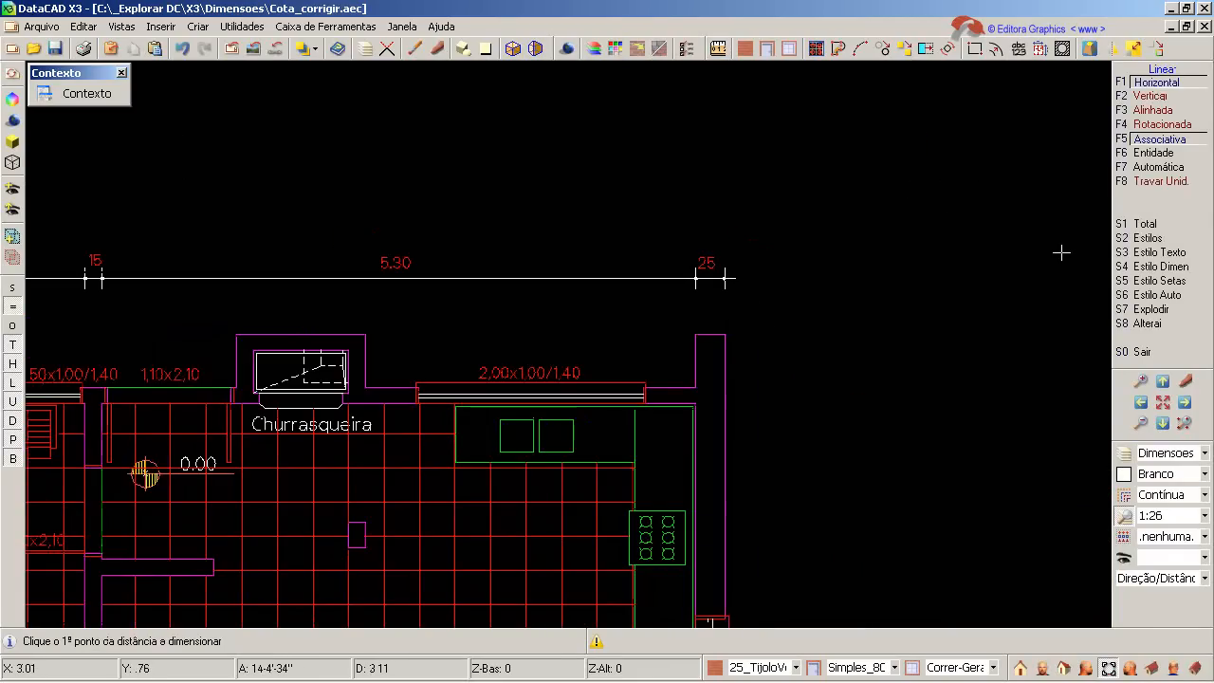
{"action": "left_click", "coordinate": [1143, 226]}
{"action": "left_click", "coordinate": [328, 216]}
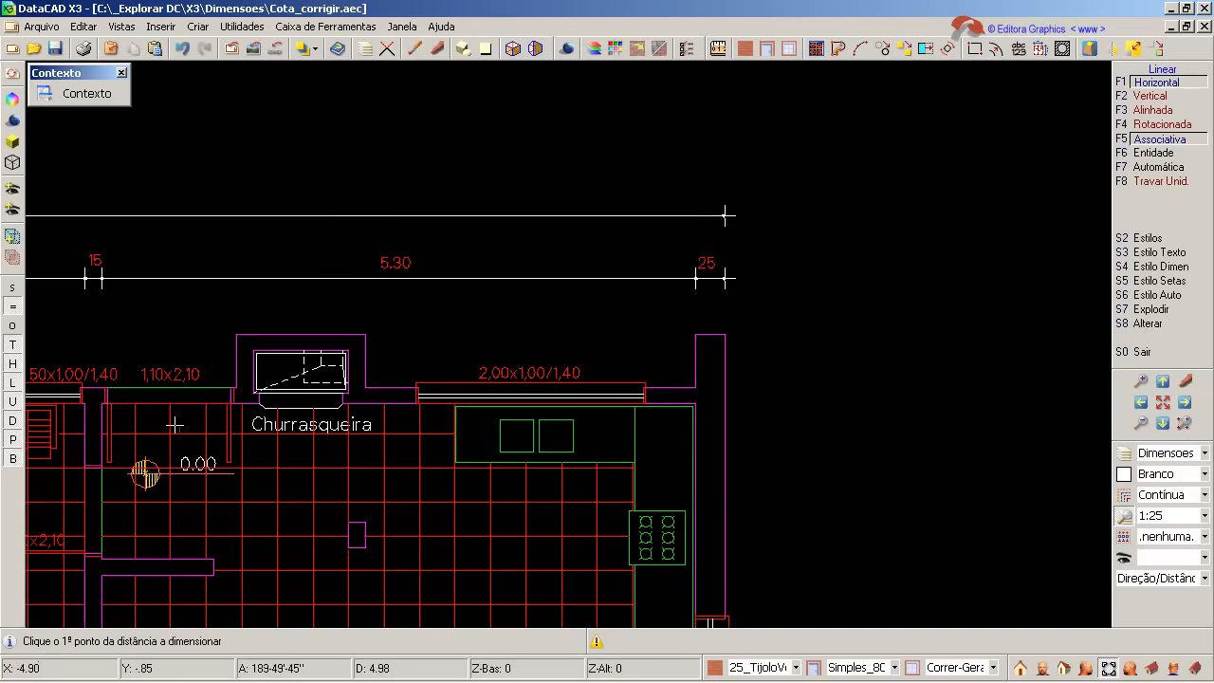
Turn off the Auxiliar layer in the layer manager
{"action": "key", "text": "Left"}
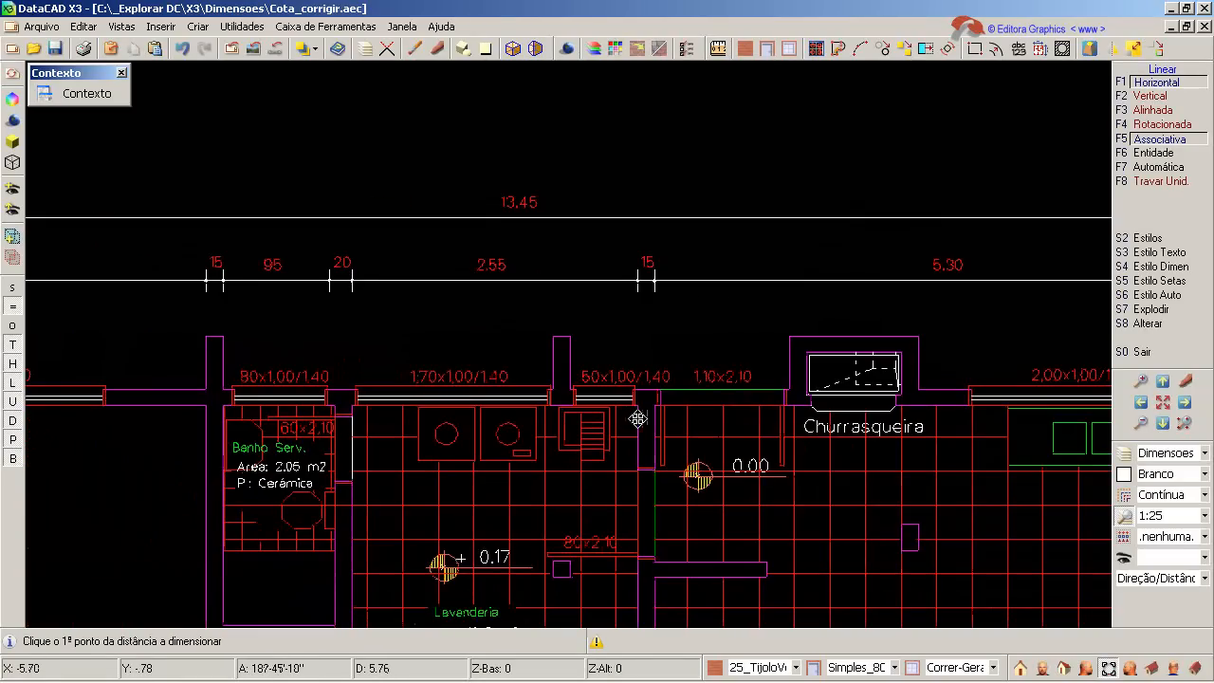
{"action": "middle_click_drag", "start_coordinate": [345, 402], "coordinate": [441, 364]}
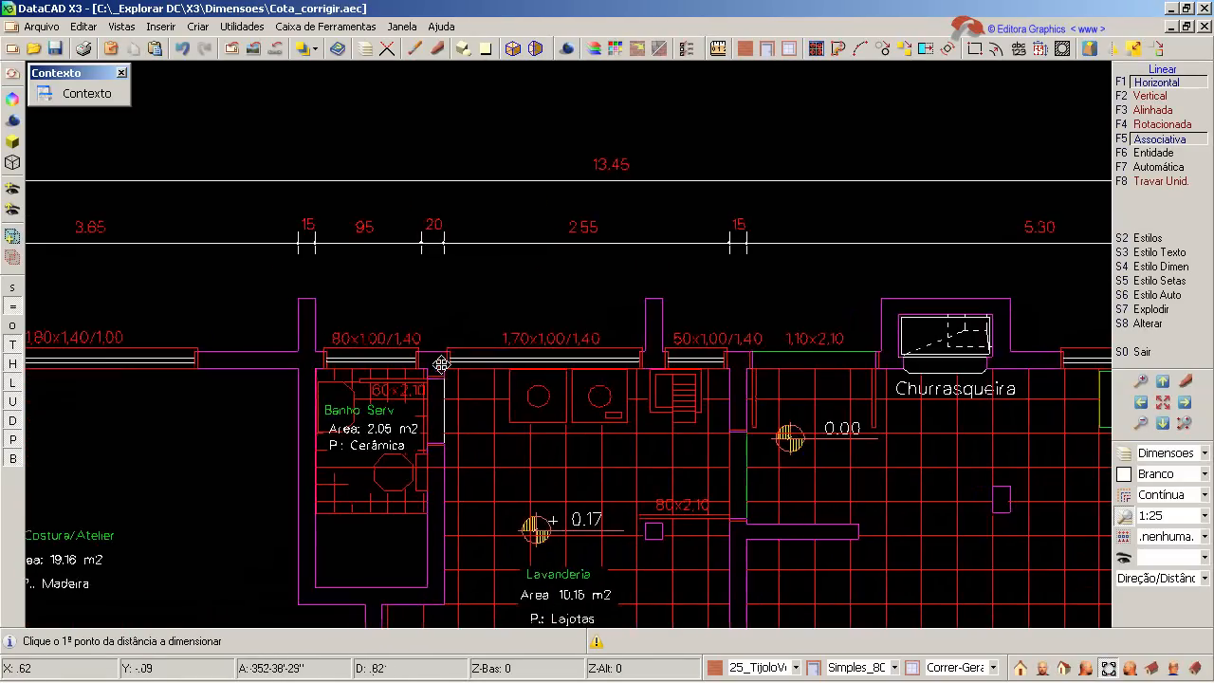
{"action": "scroll", "coordinate": [441, 364], "scroll_direction": "up", "scroll_amount": 3}
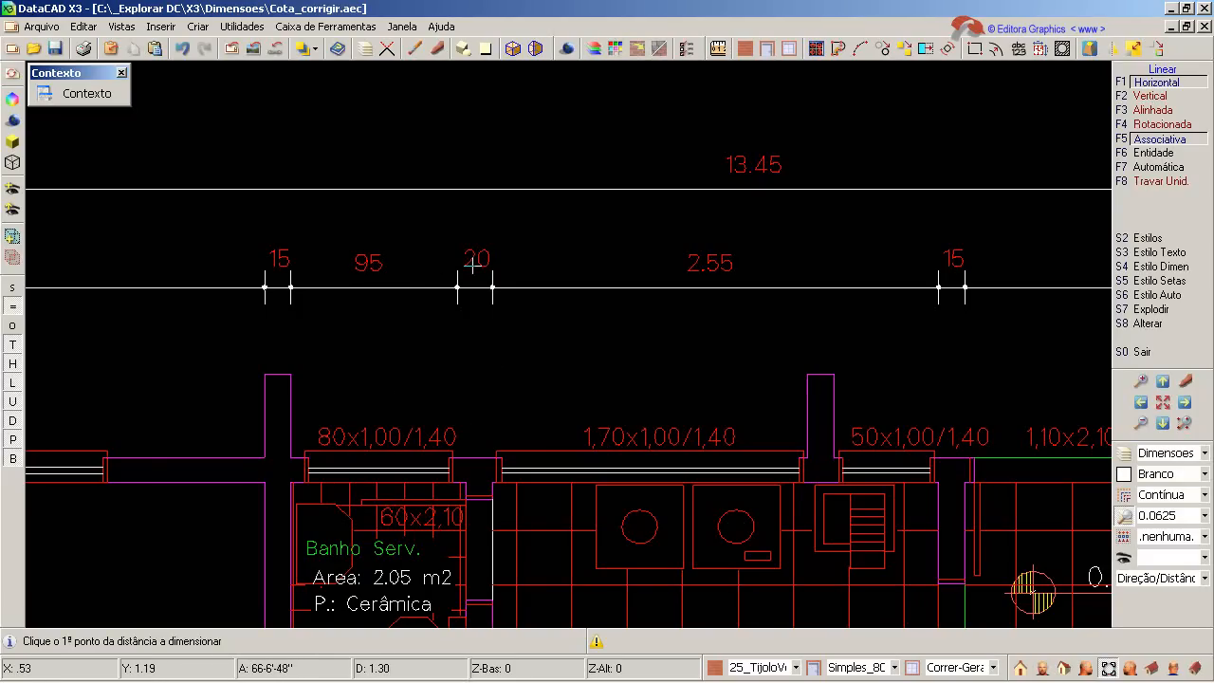
{"action": "key", "text": "ctrl+l"}
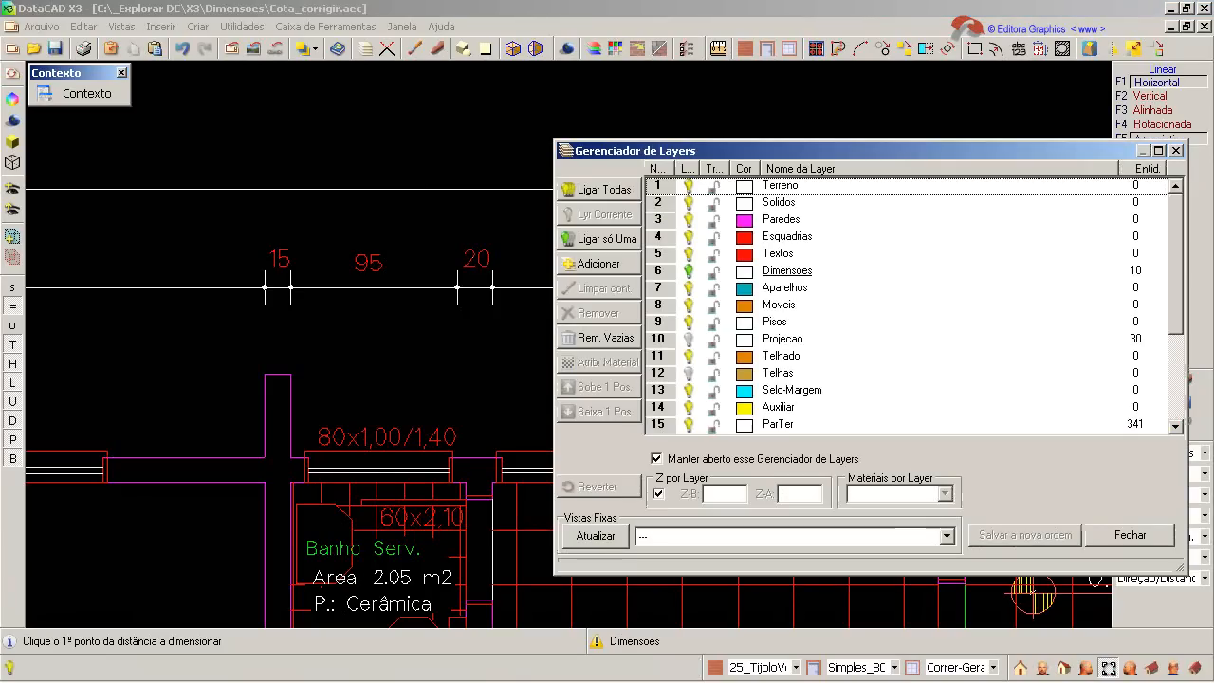
{"action": "left_click_drag", "start_coordinate": [664, 150], "coordinate": [398, 102]}
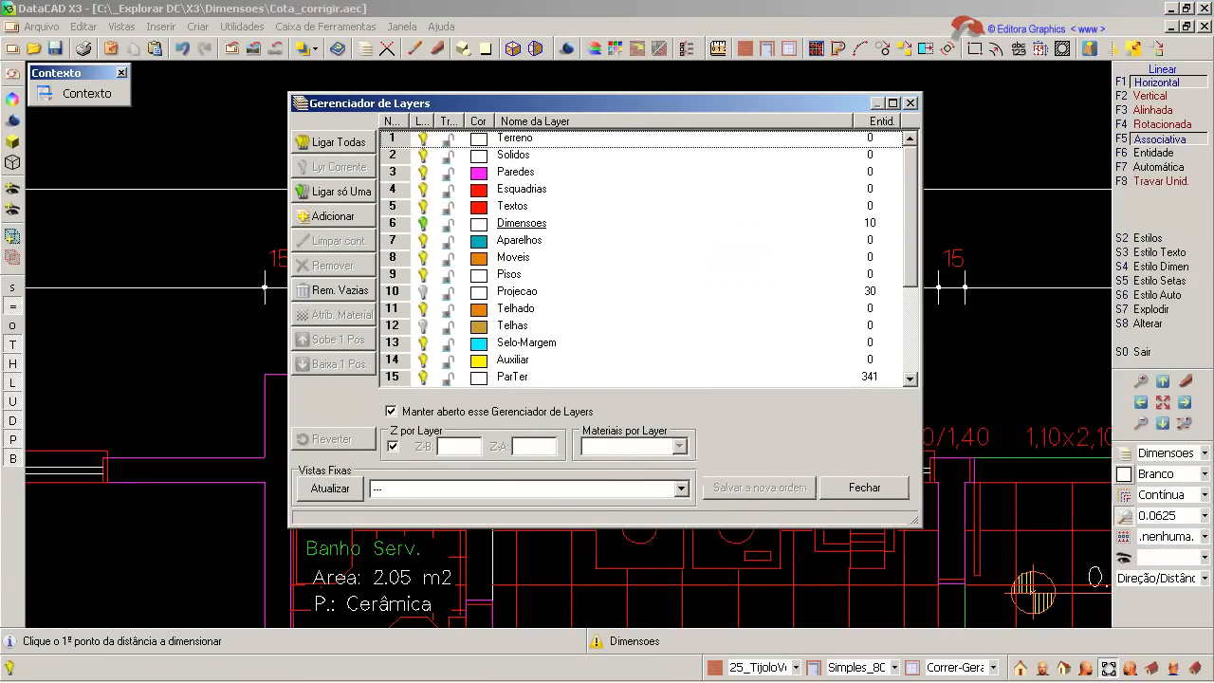
{"action": "left_click", "coordinate": [423, 360]}
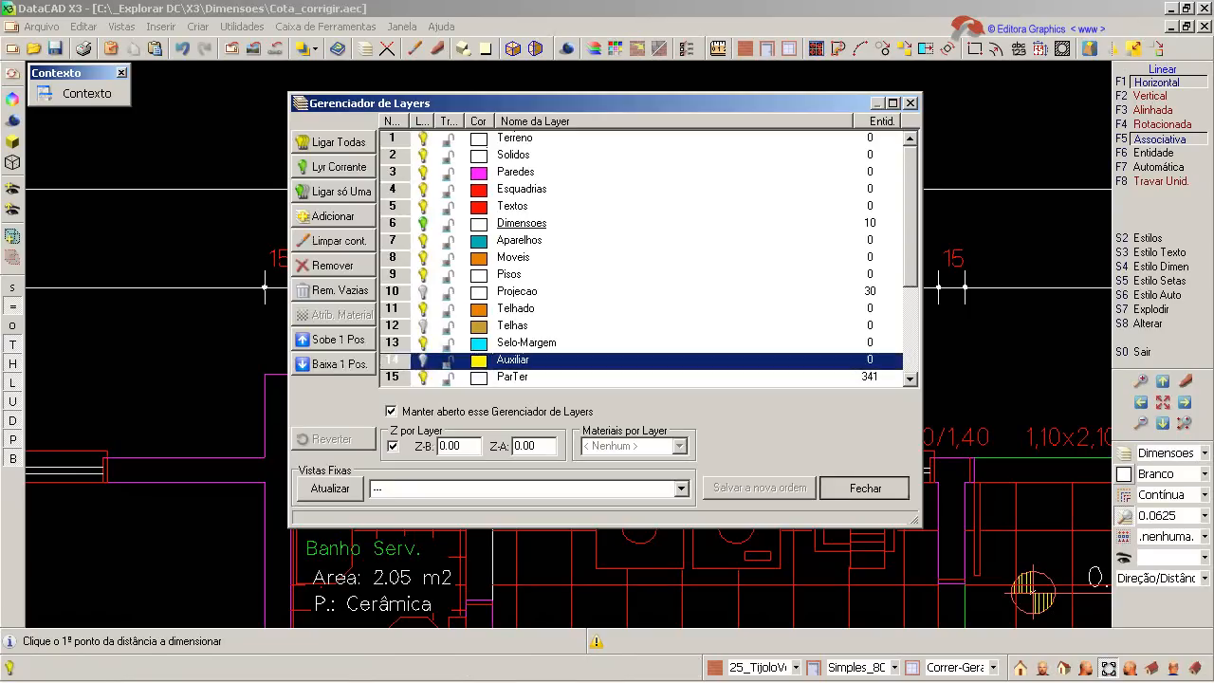
{"action": "left_click", "coordinate": [864, 487]}
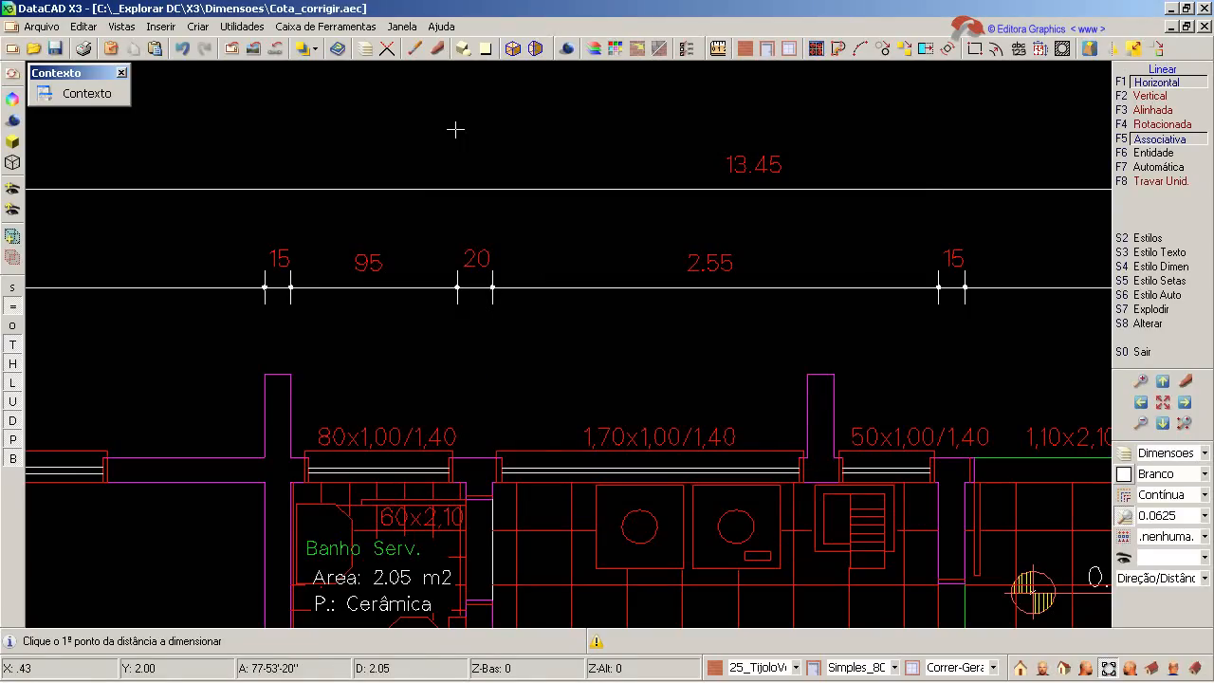
Move the 95 and 20 dimensions near Banho Serv. to the Auxiliar layer, selecting them by entity
{"action": "left_click", "coordinate": [884, 52]}
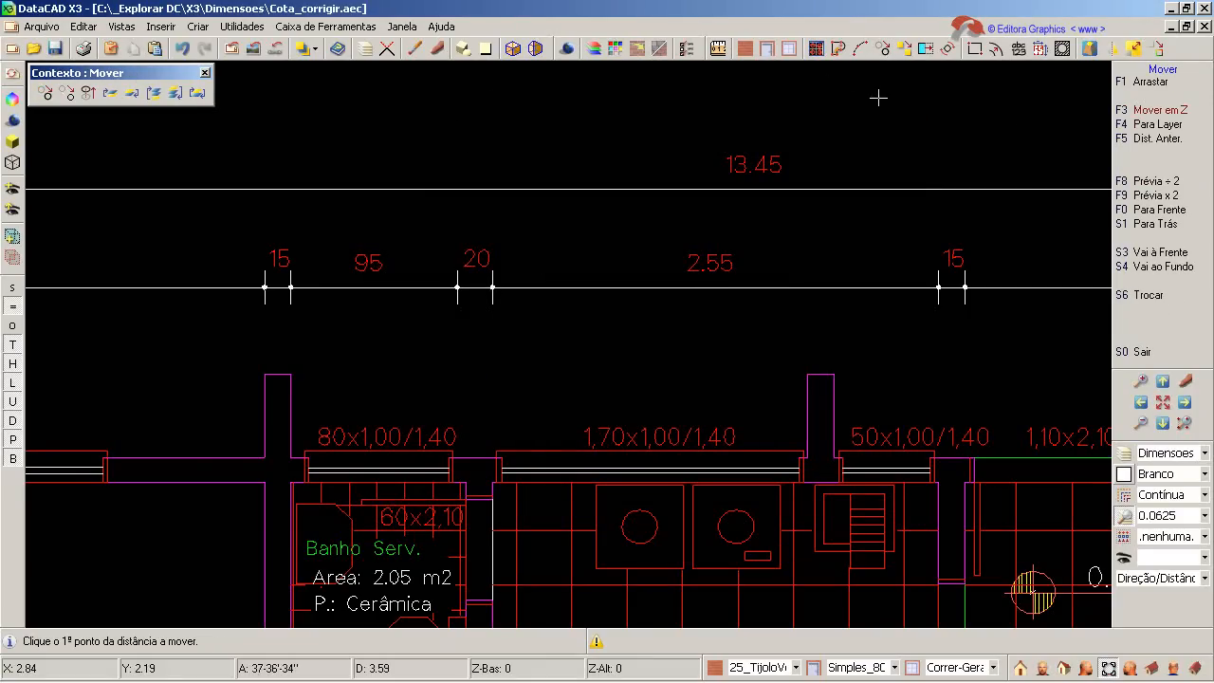
{"action": "left_click", "coordinate": [1156, 124]}
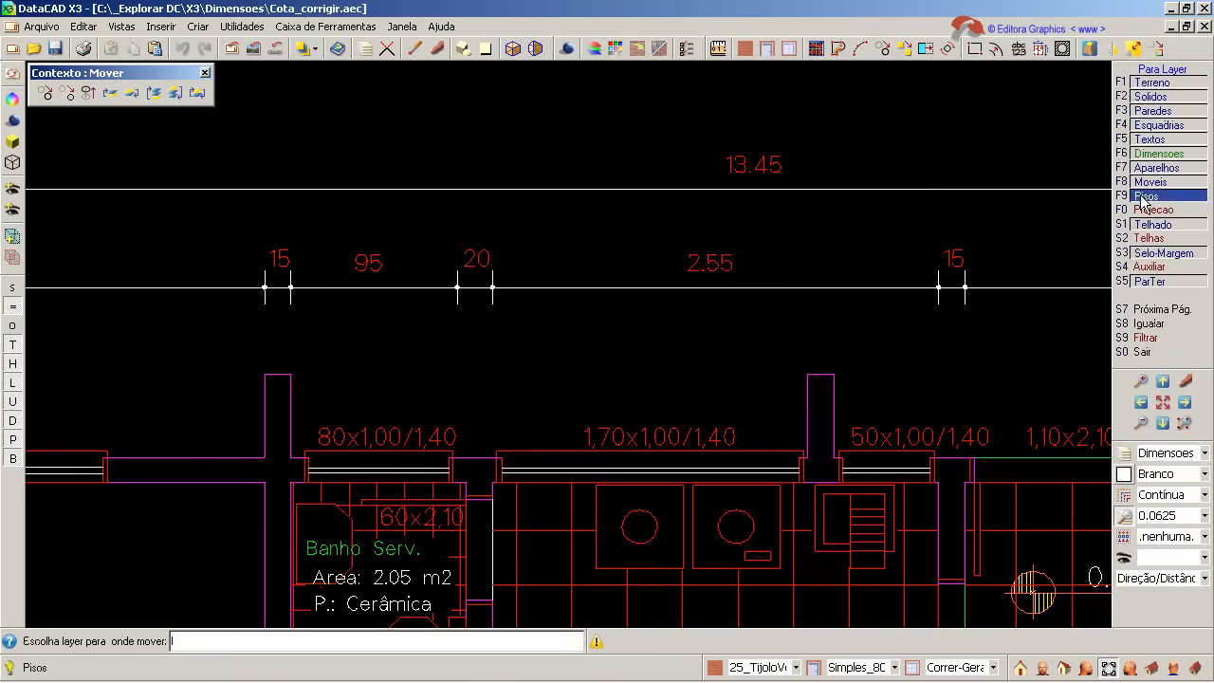
{"action": "left_click", "coordinate": [1150, 266]}
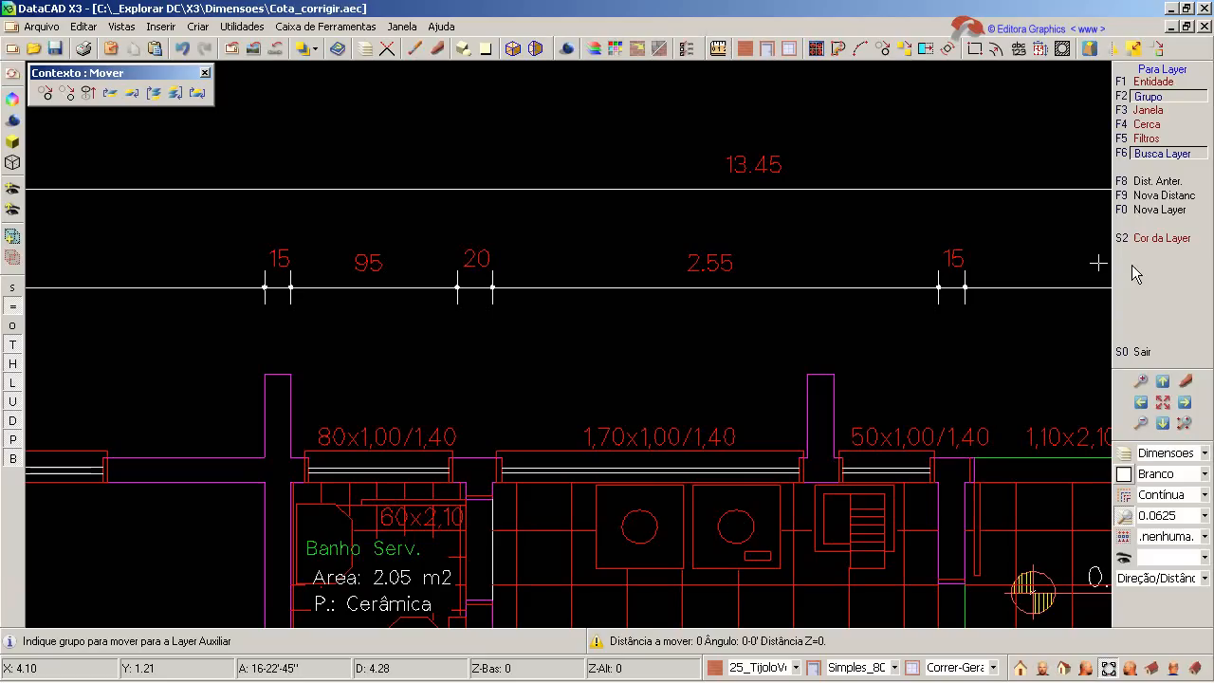
{"action": "left_click", "coordinate": [1175, 83]}
{"action": "left_click", "coordinate": [375, 252]}
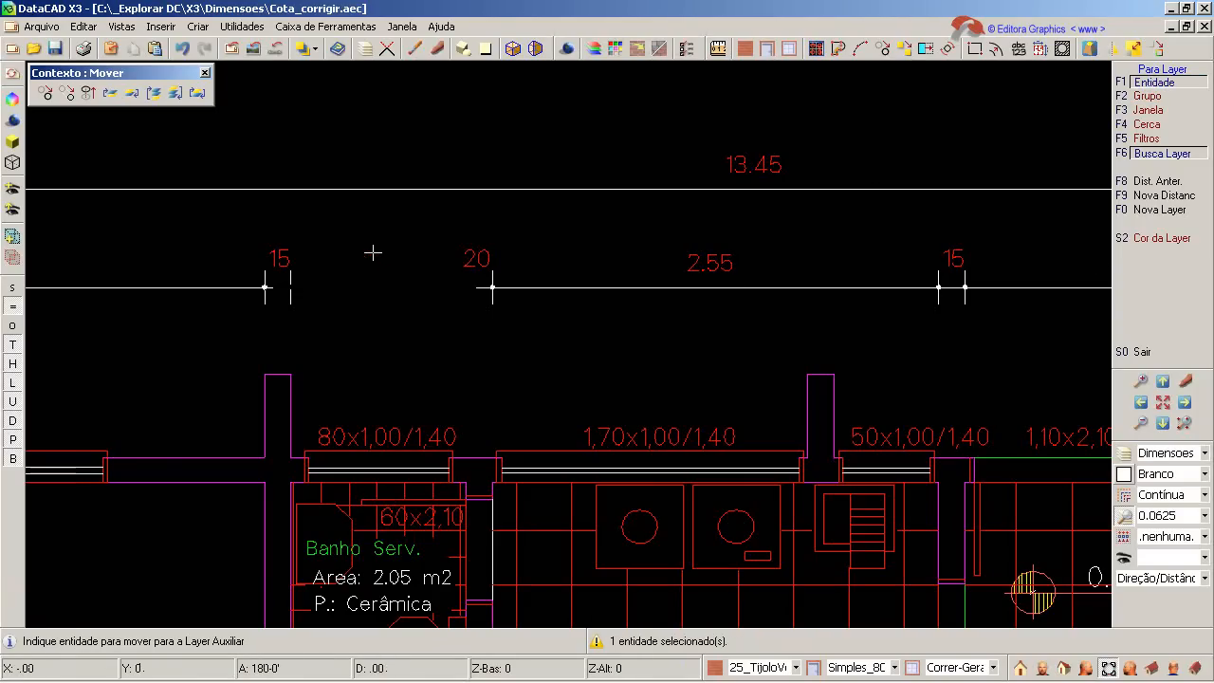
{"action": "left_click", "coordinate": [471, 254]}
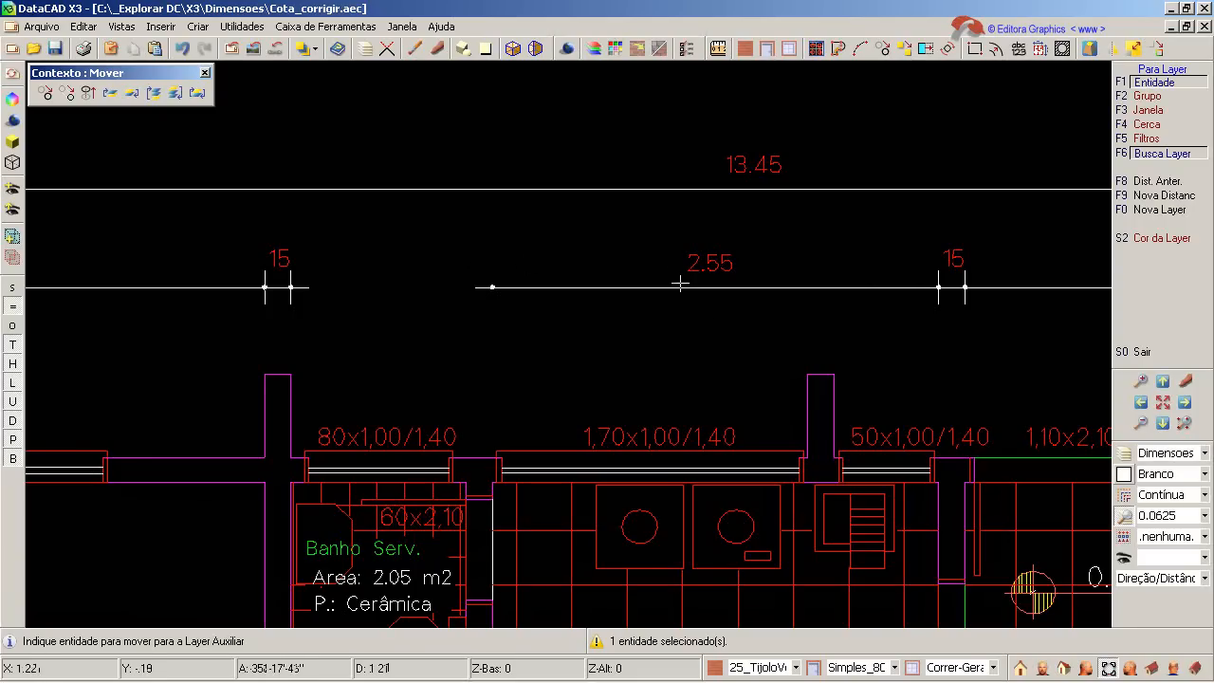
{"action": "right_click", "coordinate": [892, 153]}
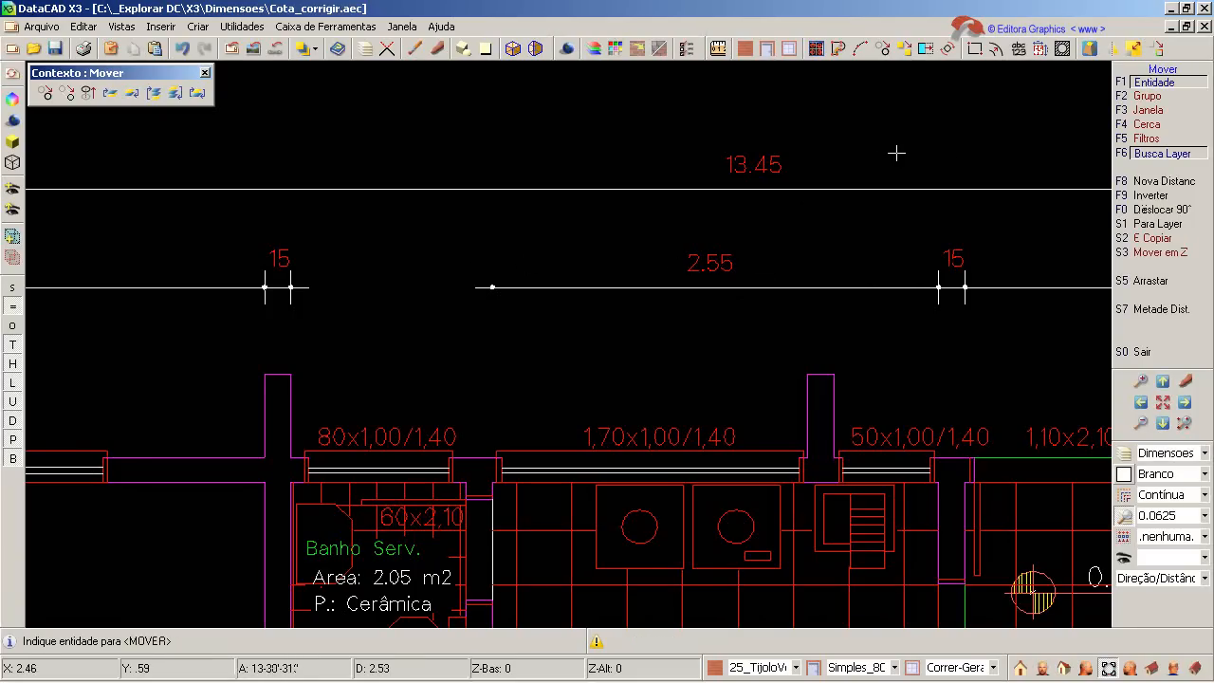
{"action": "right_click", "coordinate": [994, 132]}
{"action": "right_click", "coordinate": [1002, 130]}
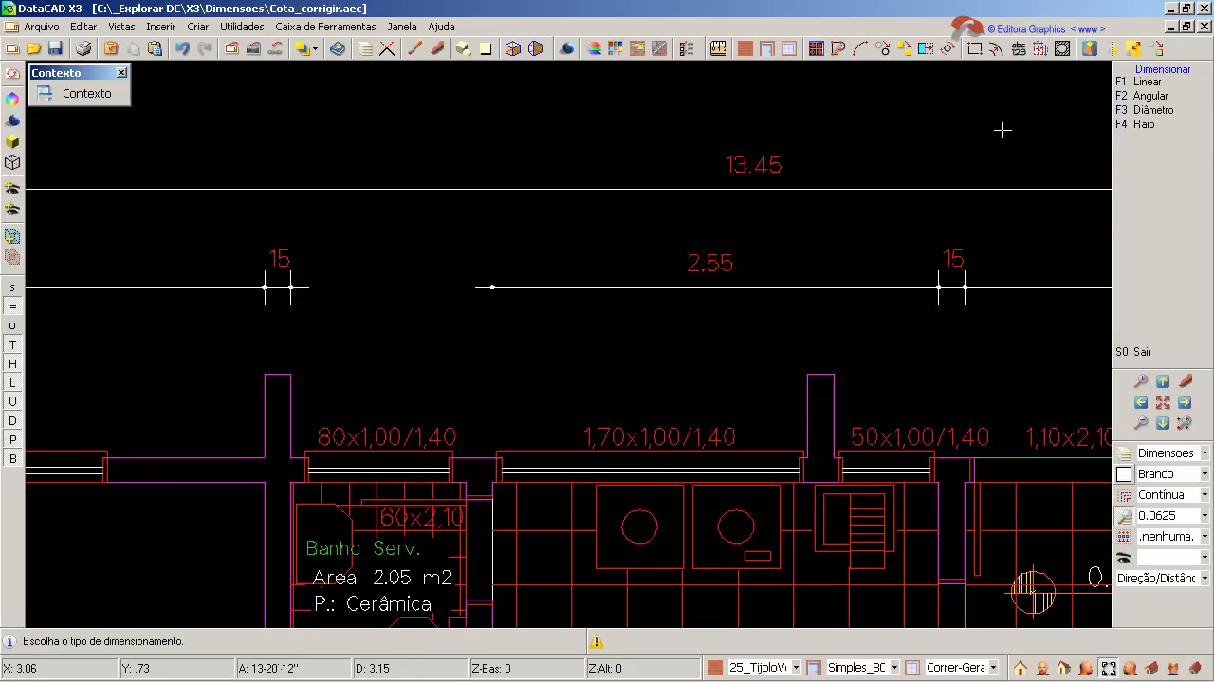
{"action": "right_click", "coordinate": [1003, 130]}
{"action": "right_click", "coordinate": [1003, 130]}
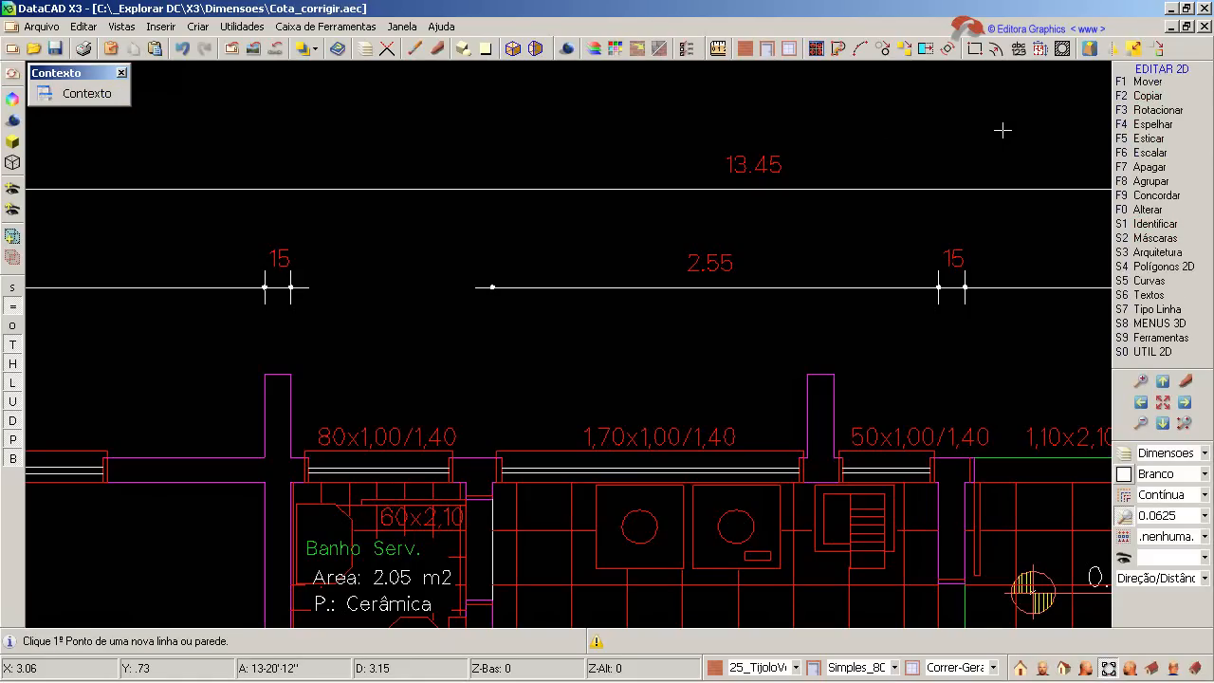
Turn off the Dimensoes layer and turn on the Auxiliar layer to isolate the two incorrect dimensions
{"action": "right_click", "coordinate": [1100, 124]}
{"action": "left_click", "coordinate": [1152, 113]}
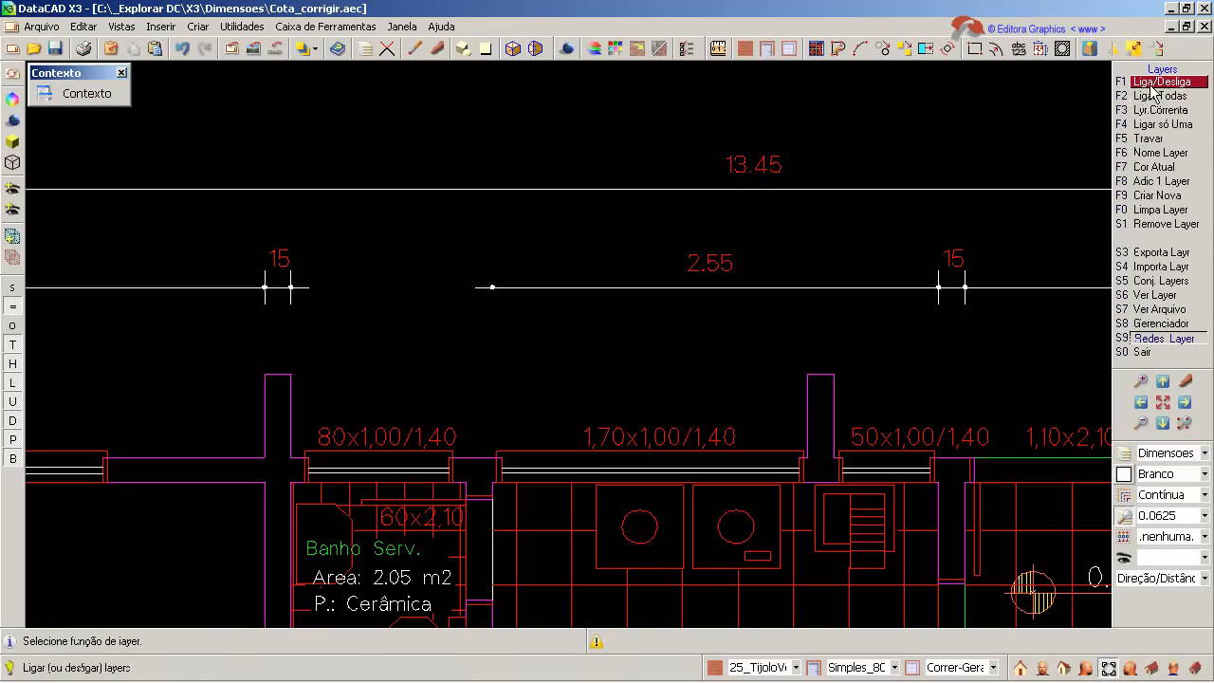
{"action": "left_click", "coordinate": [1152, 83]}
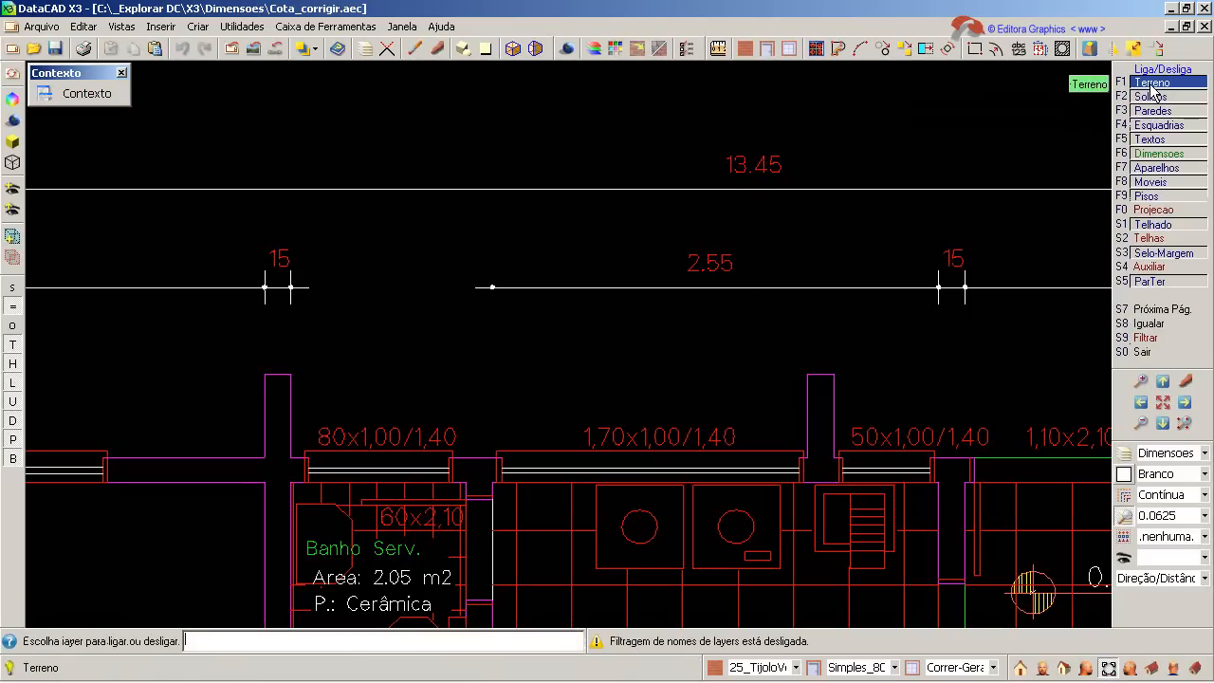
{"action": "left_click", "coordinate": [1158, 153]}
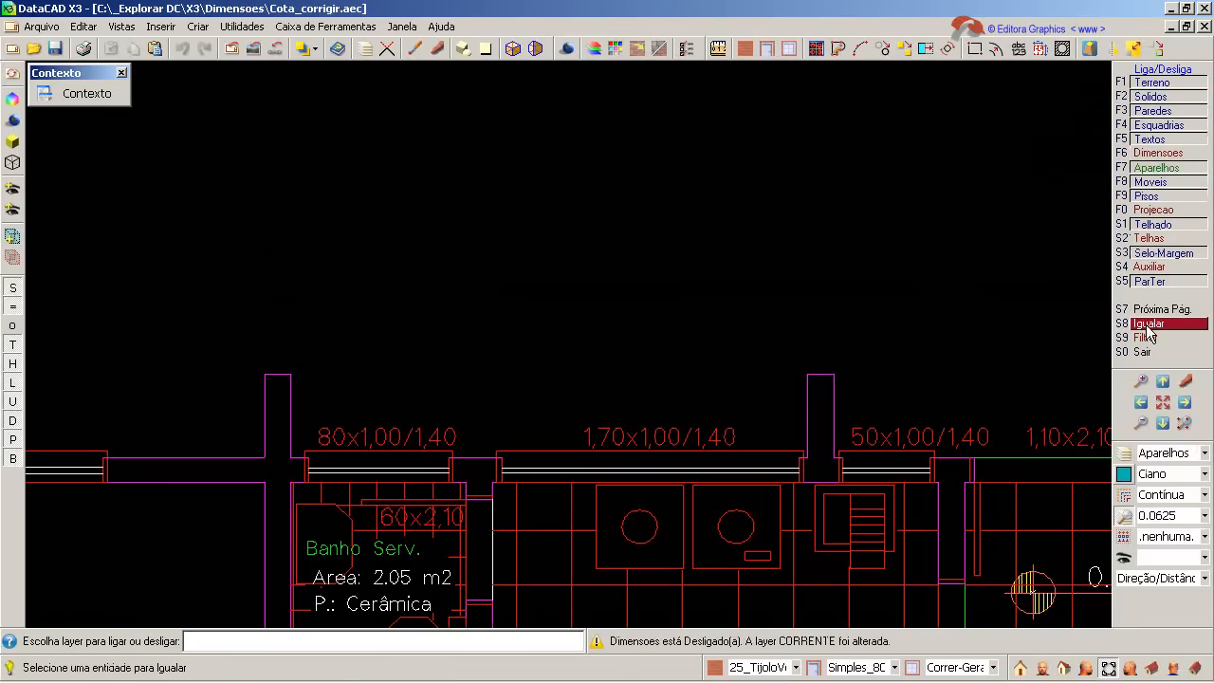
{"action": "left_click", "coordinate": [1155, 267]}
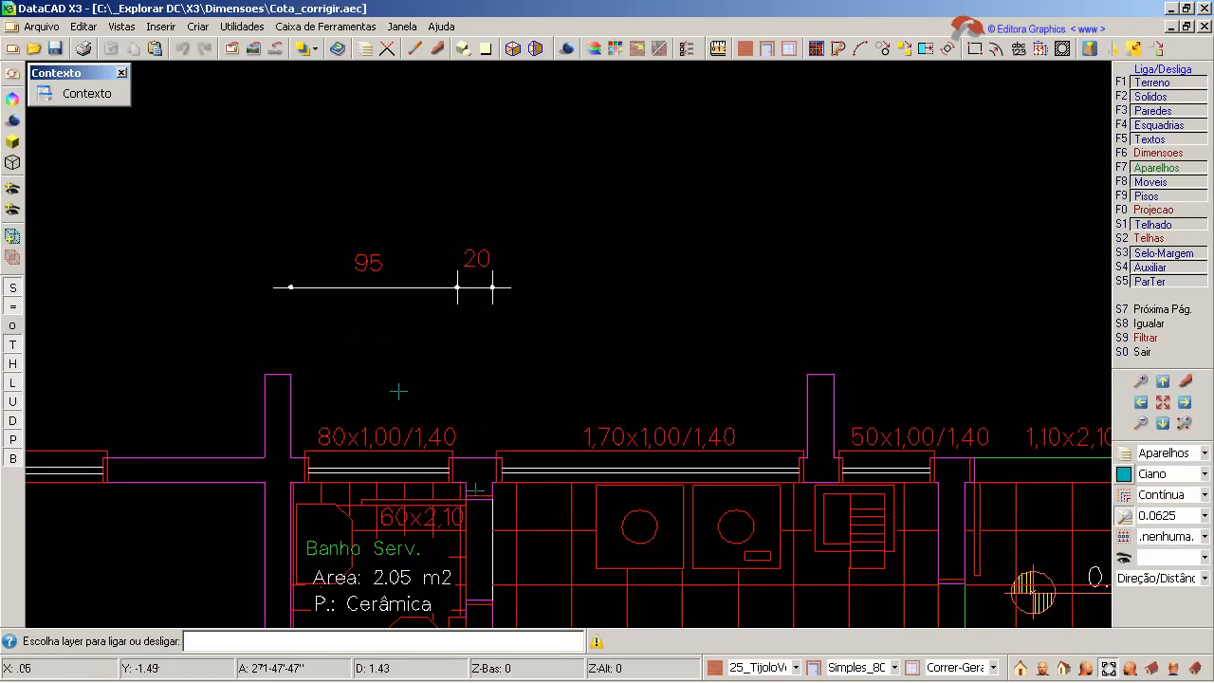
{"action": "right_click", "coordinate": [869, 231]}
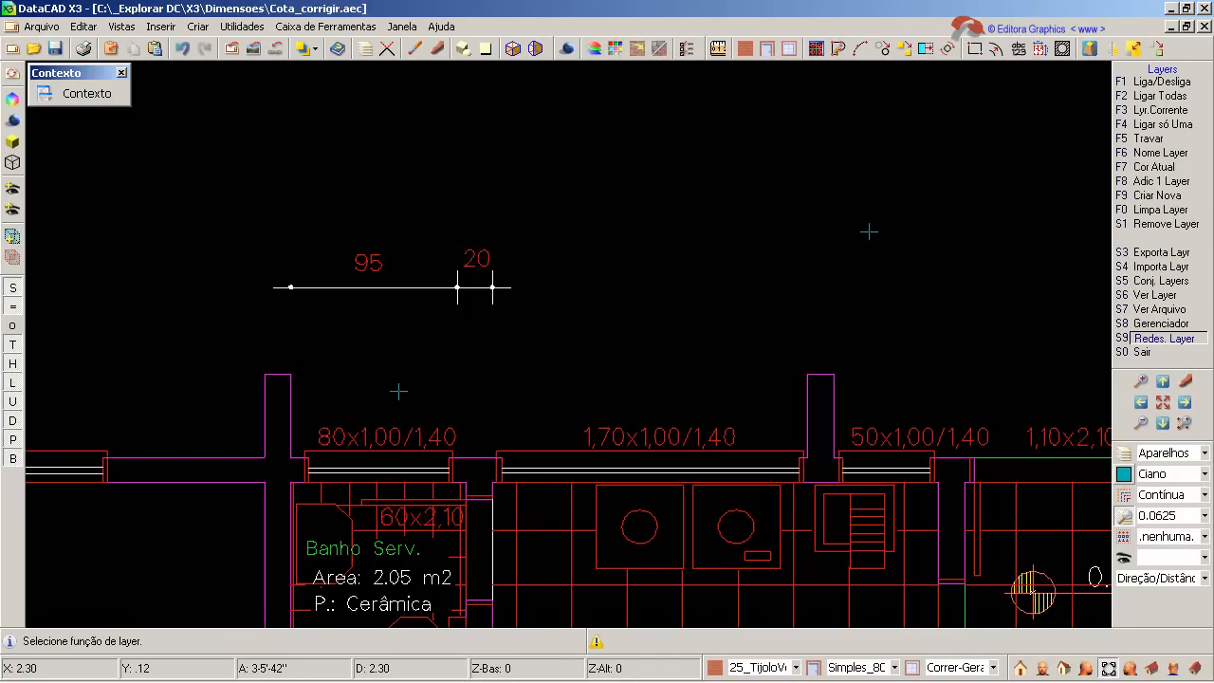
{"action": "right_click", "coordinate": [983, 215]}
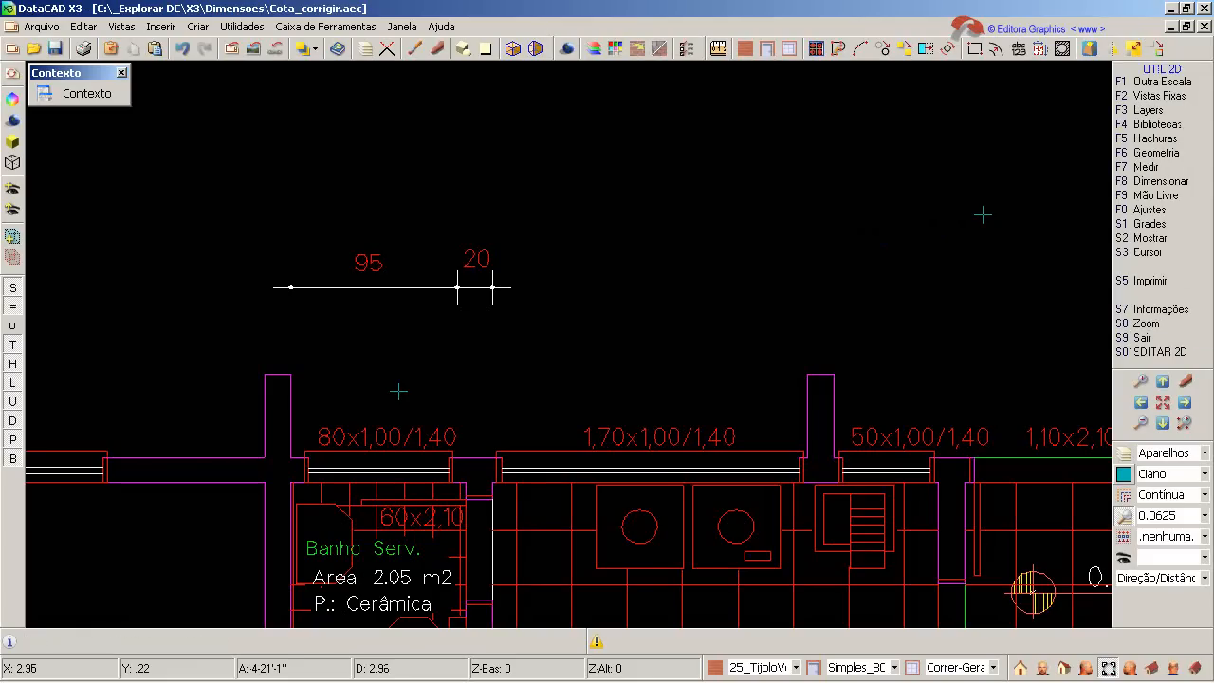
Display the associative dimension control points and examine those at the wall between Banho Serv. and Lavanderia
{"action": "left_click", "coordinate": [1156, 239]}
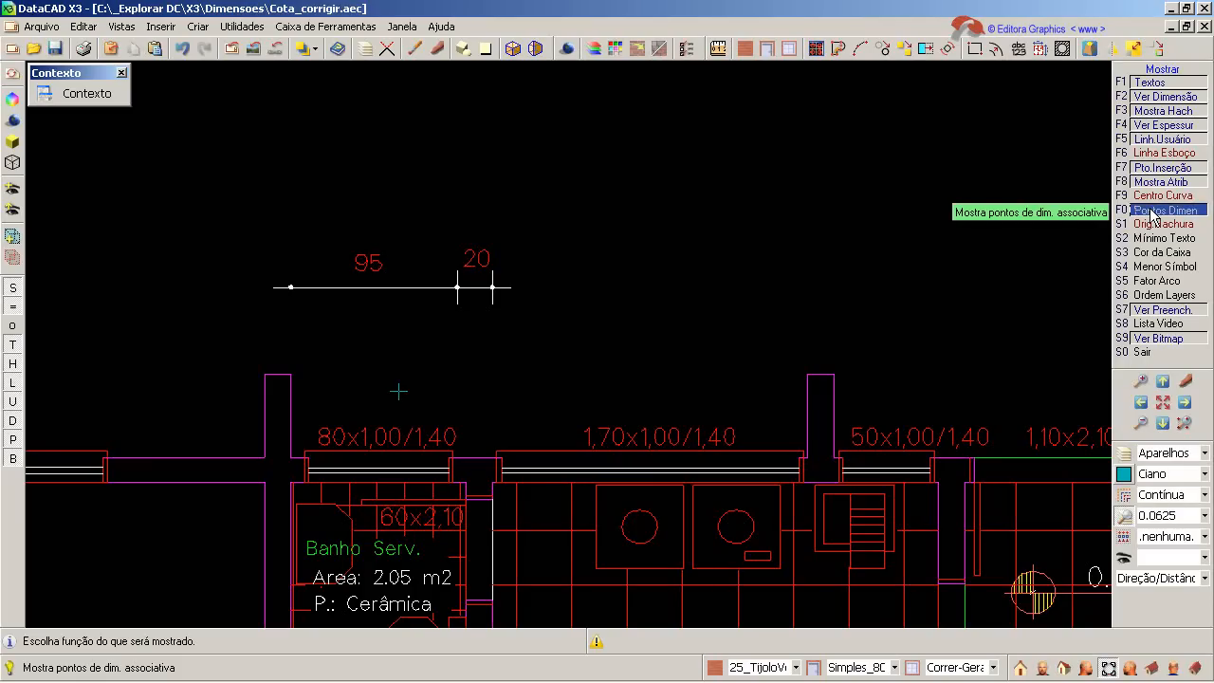
{"action": "left_click", "coordinate": [1154, 212]}
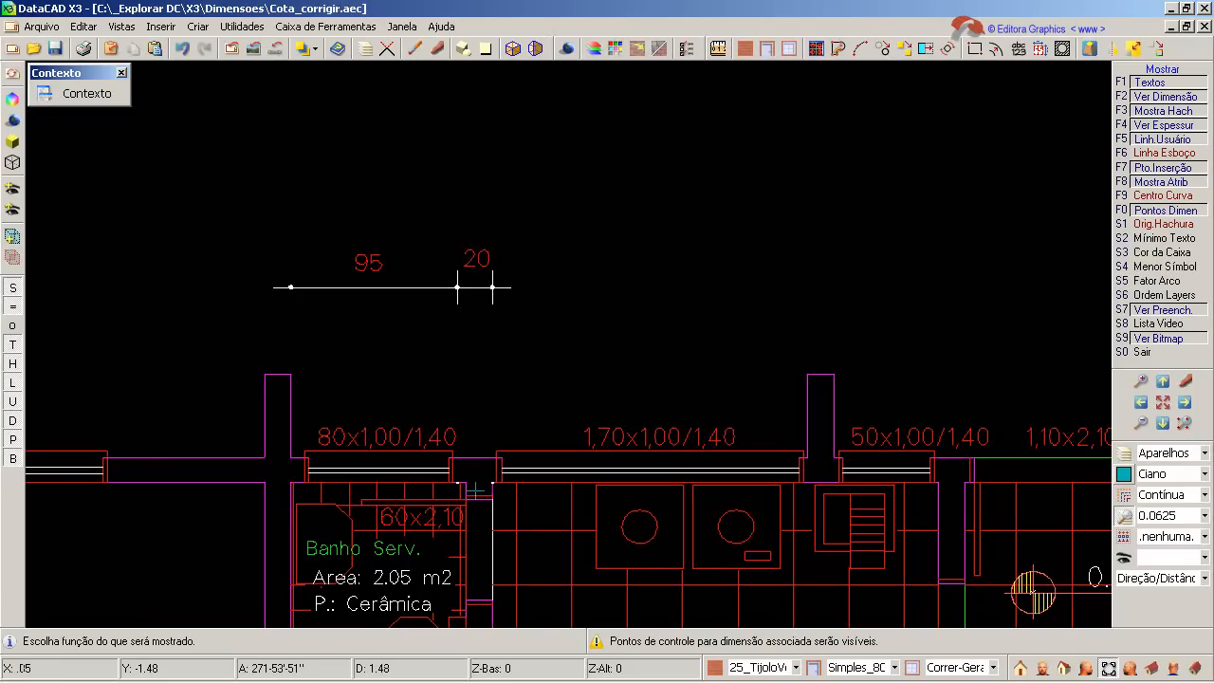
{"action": "scroll", "coordinate": [475, 489], "scroll_direction": "up", "scroll_amount": 5}
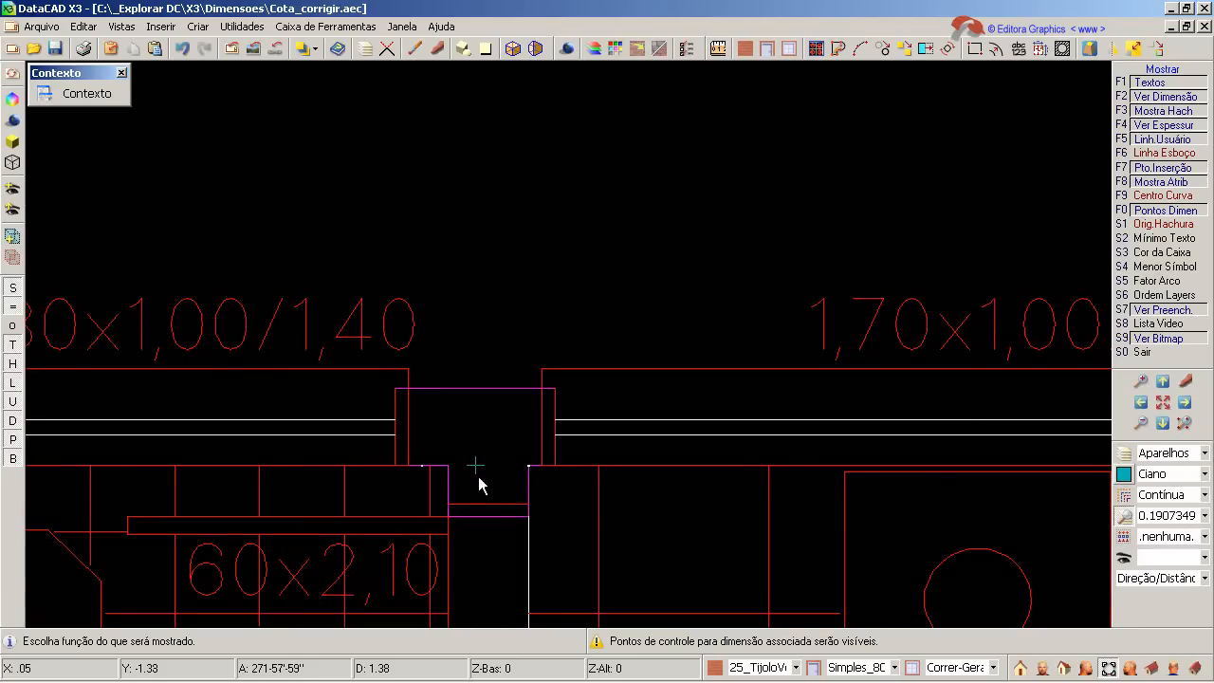
{"action": "middle_click_drag", "start_coordinate": [475, 465], "coordinate": [502, 339]}
{"action": "scroll", "coordinate": [502, 338], "scroll_direction": "up", "scroll_amount": 2}
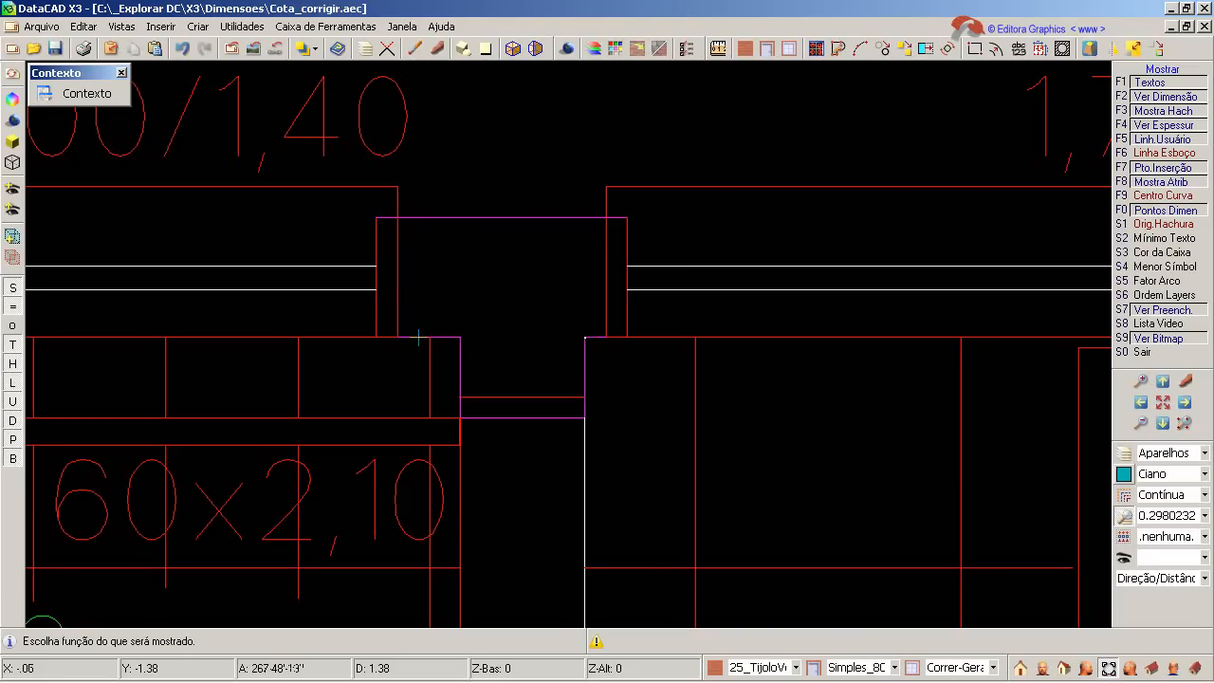
{"action": "scroll", "coordinate": [459, 376], "scroll_direction": "down", "scroll_amount": 3}
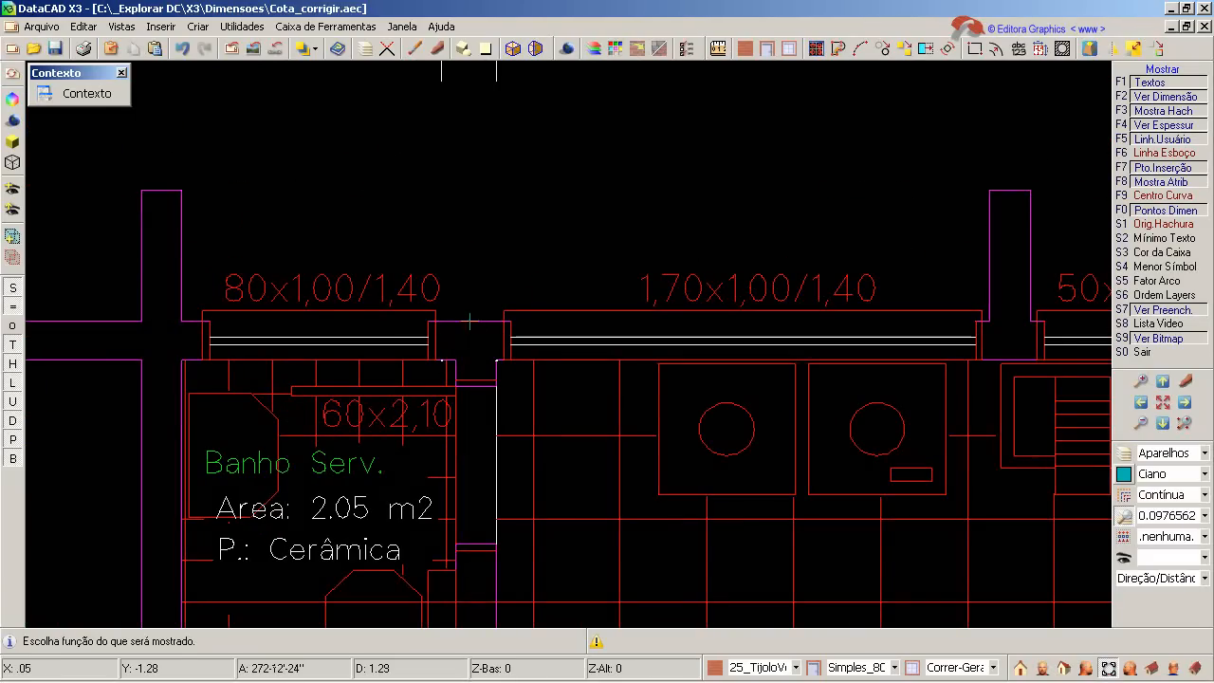
{"action": "middle_click_drag", "start_coordinate": [472, 324], "coordinate": [458, 446]}
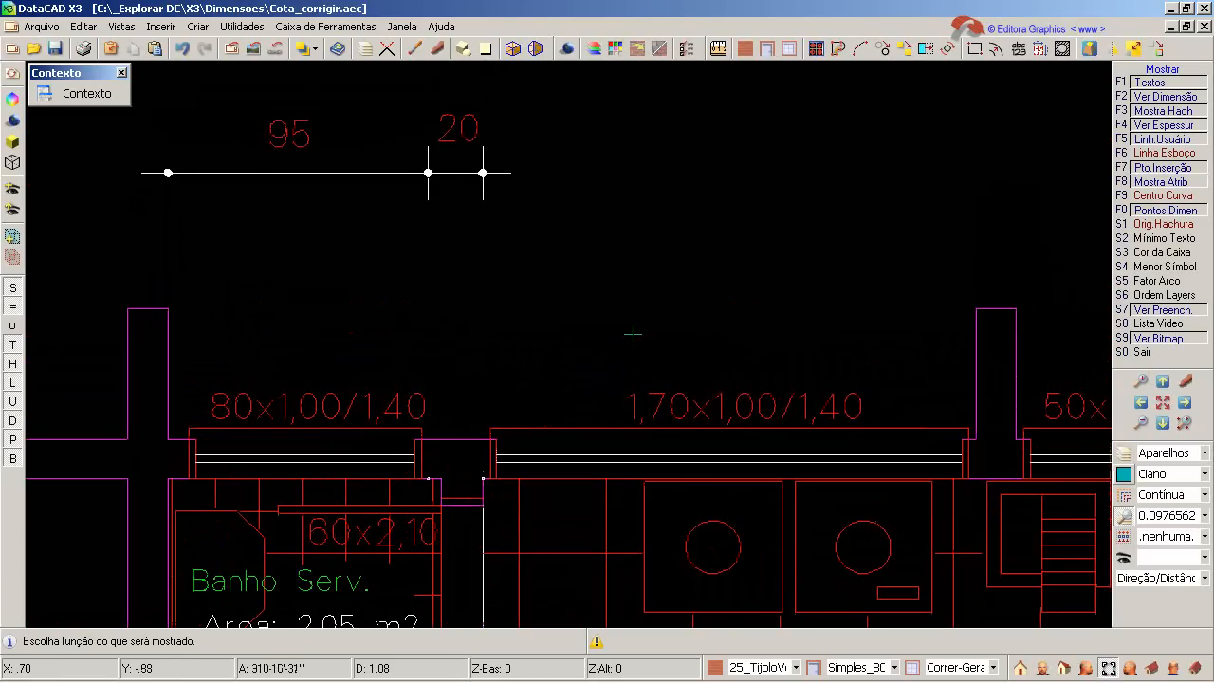
Stretch the misplaced dimension point 0.05 horizontally to the wall corner, with Auxiliar as the current layer and layer search off
{"action": "left_click", "coordinate": [926, 59]}
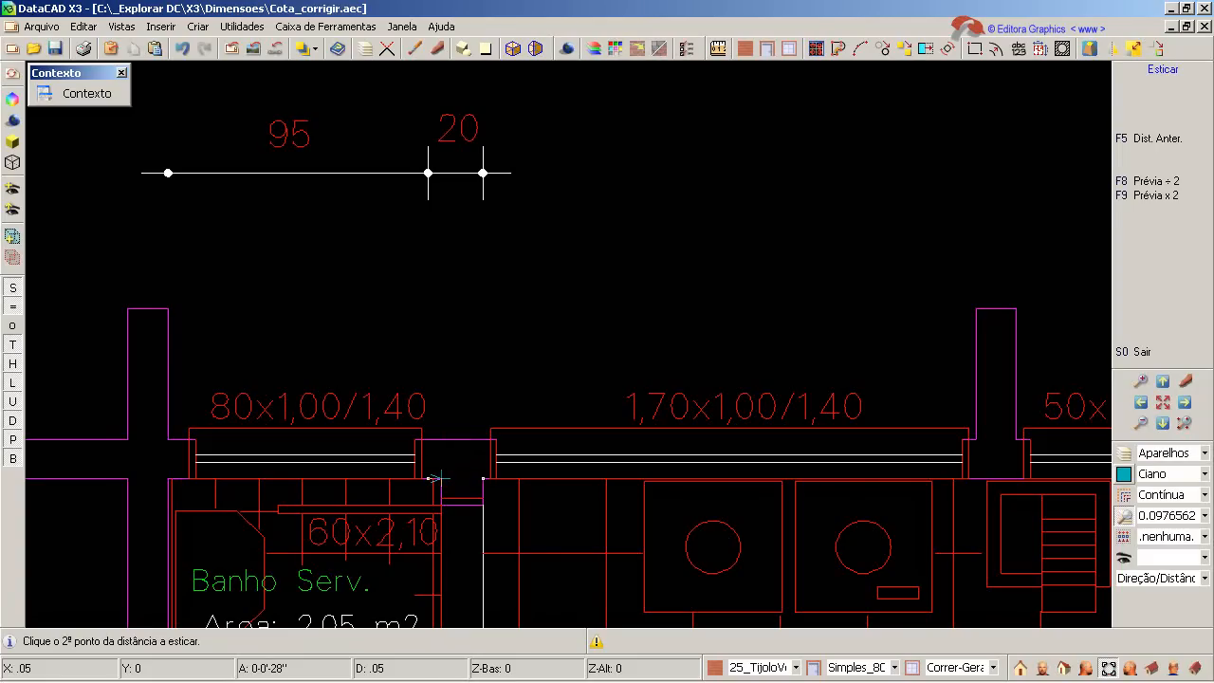
{"action": "left_click", "coordinate": [436, 478]}
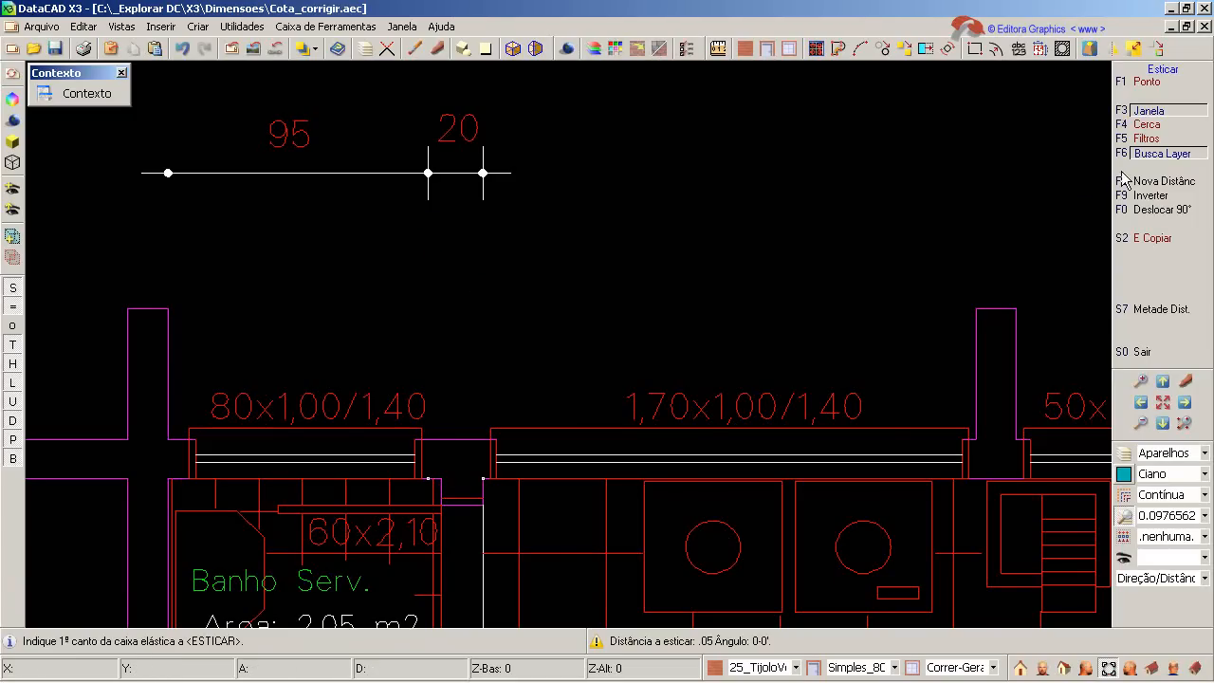
{"action": "left_click", "coordinate": [1151, 454]}
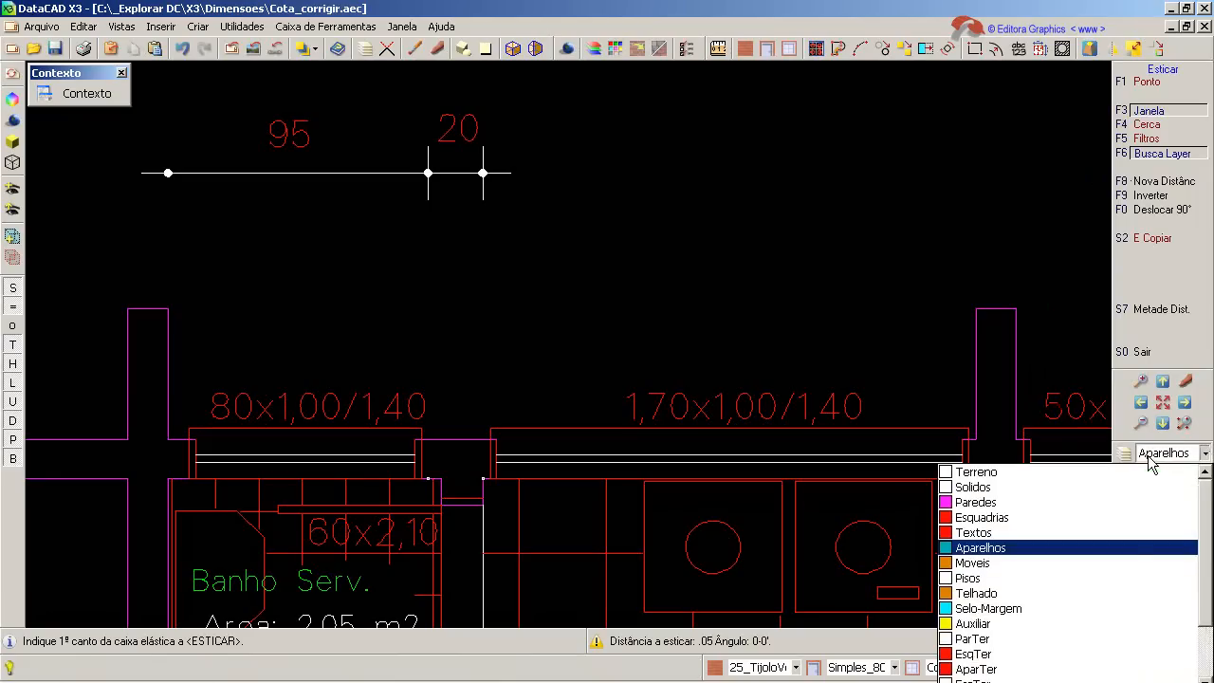
{"action": "left_click", "coordinate": [1040, 548]}
{"action": "left_click", "coordinate": [1155, 461]}
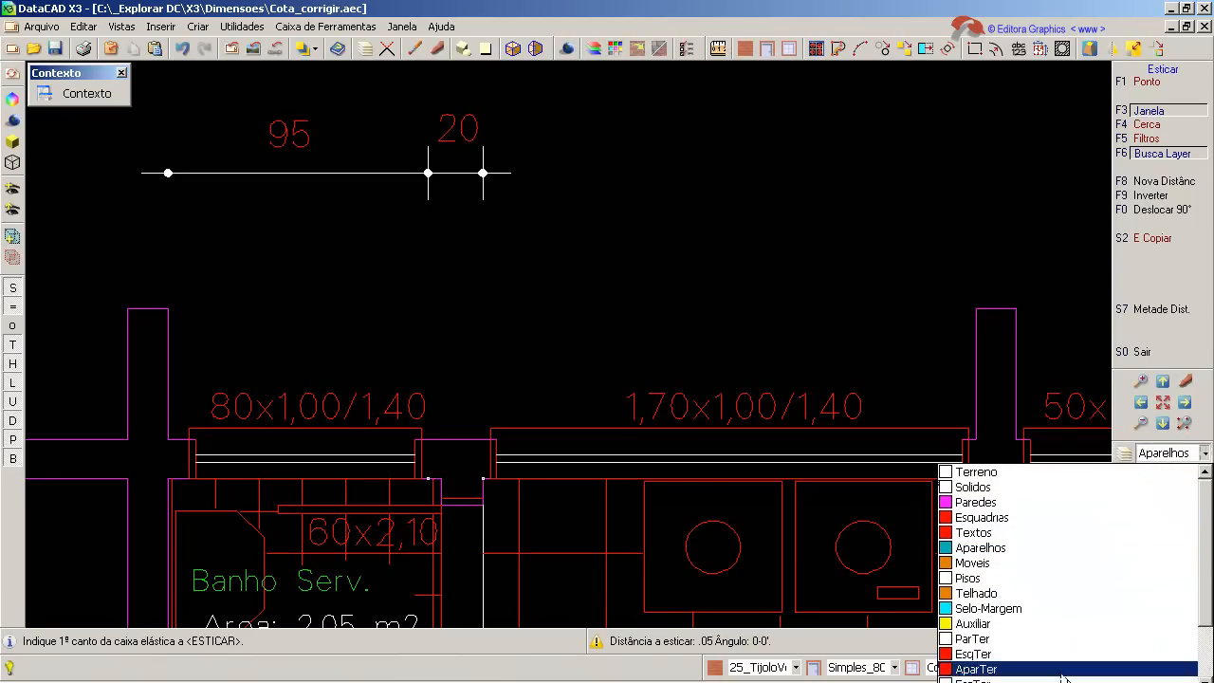
{"action": "left_click", "coordinate": [1053, 628]}
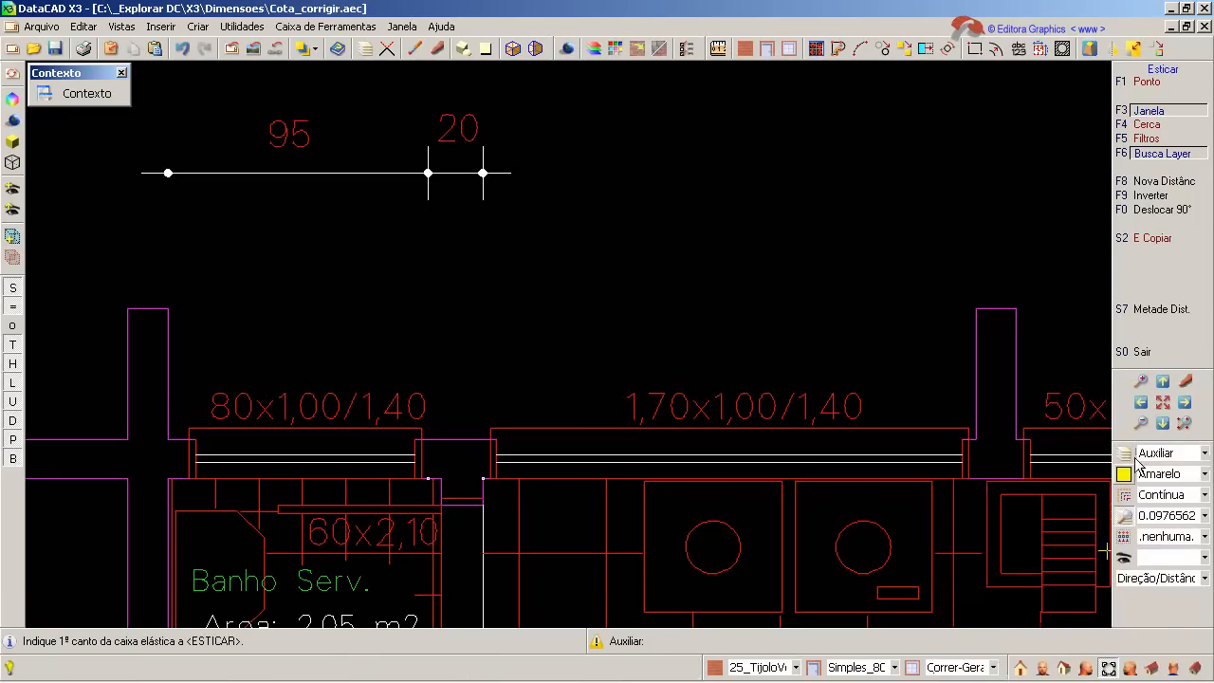
{"action": "left_click", "coordinate": [1163, 155]}
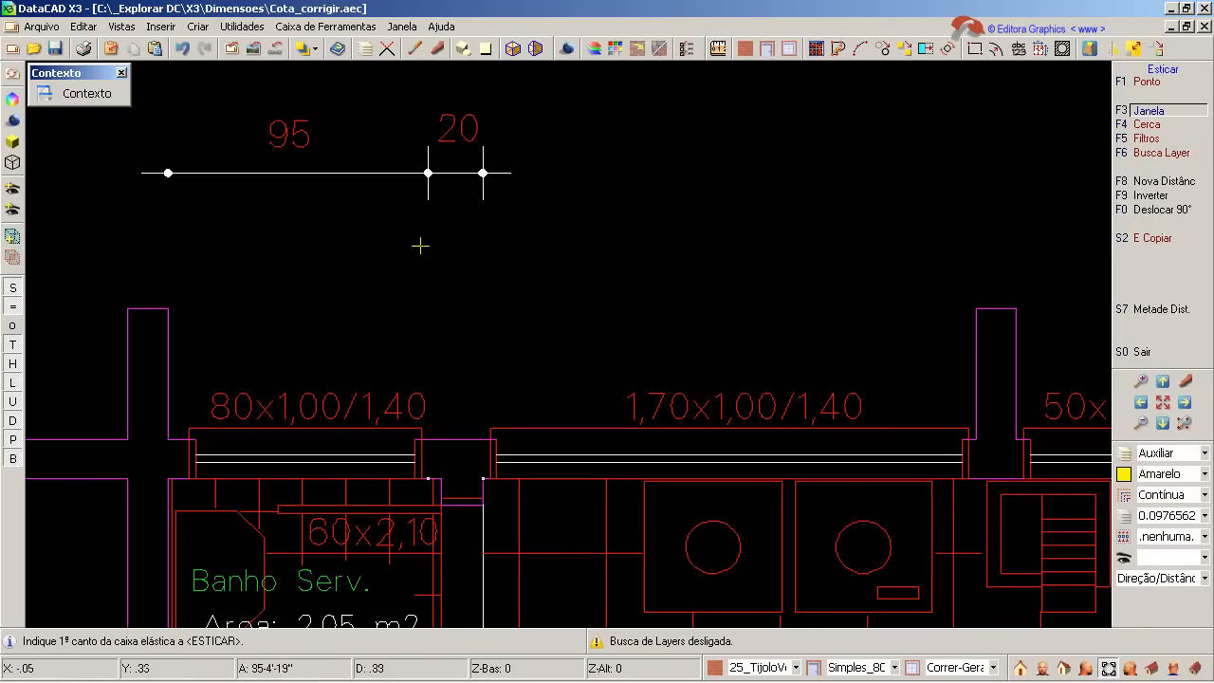
{"action": "left_click", "coordinate": [412, 465]}
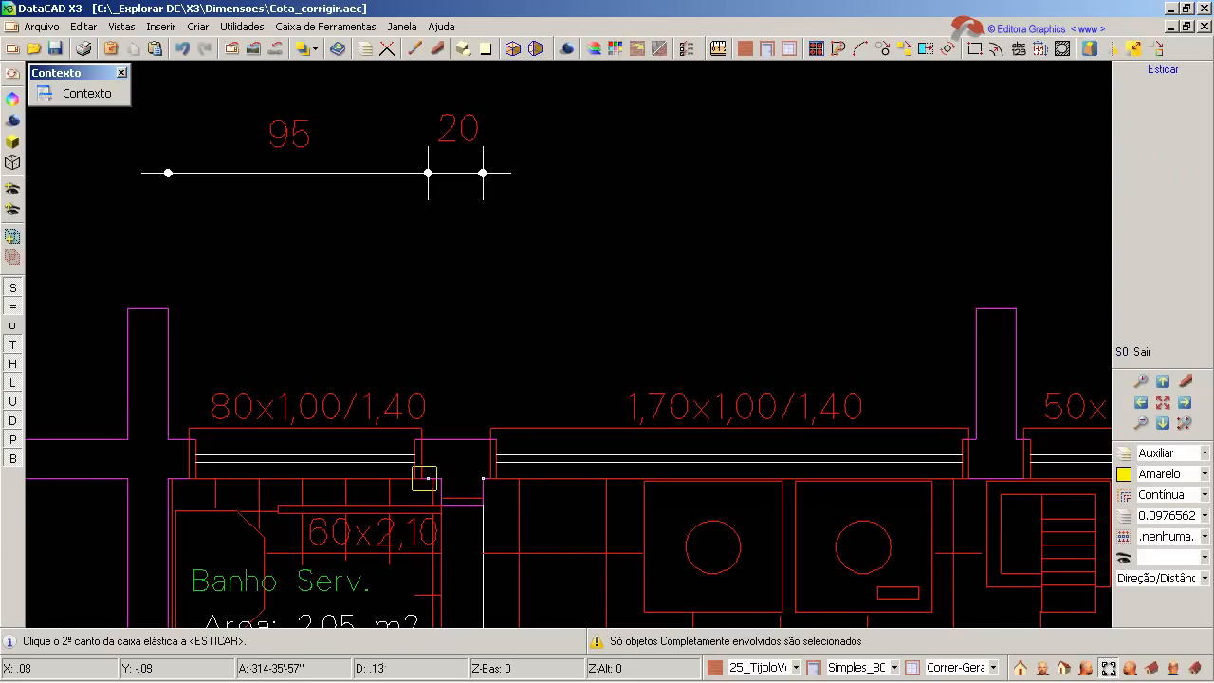
{"action": "left_click", "coordinate": [437, 491]}
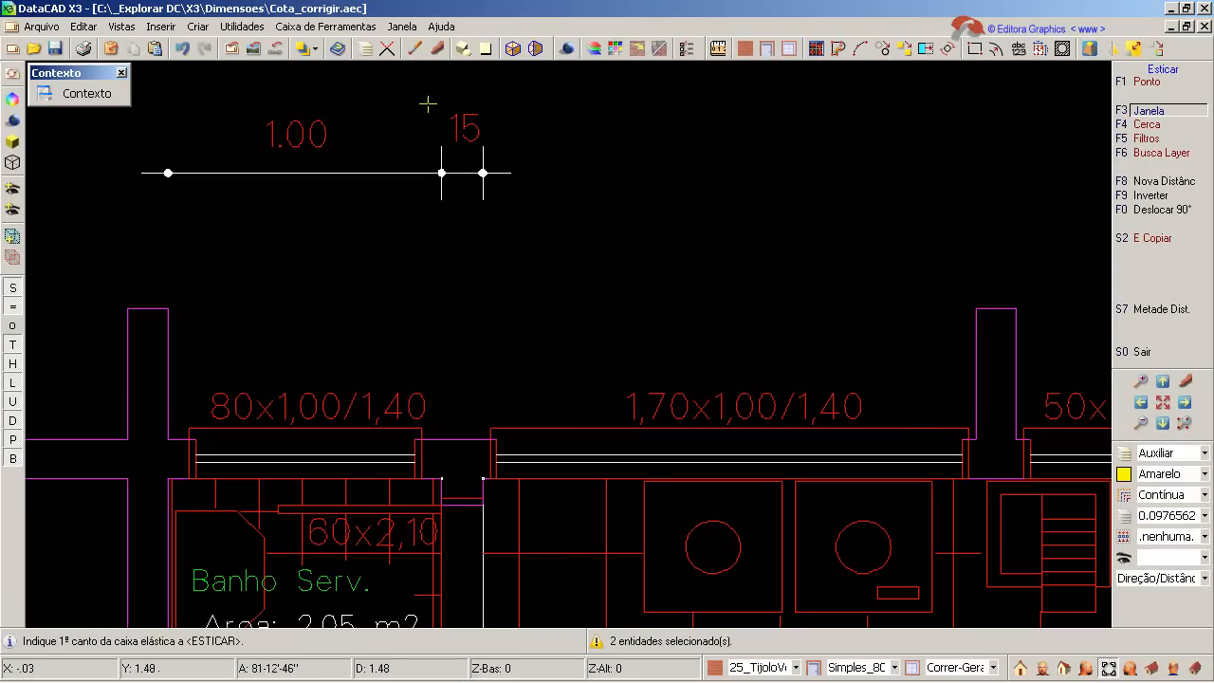
Move the two corrected dimensions above Banho Serv. to the Dimensoes layer, selecting them by entity
{"action": "left_click", "coordinate": [885, 51]}
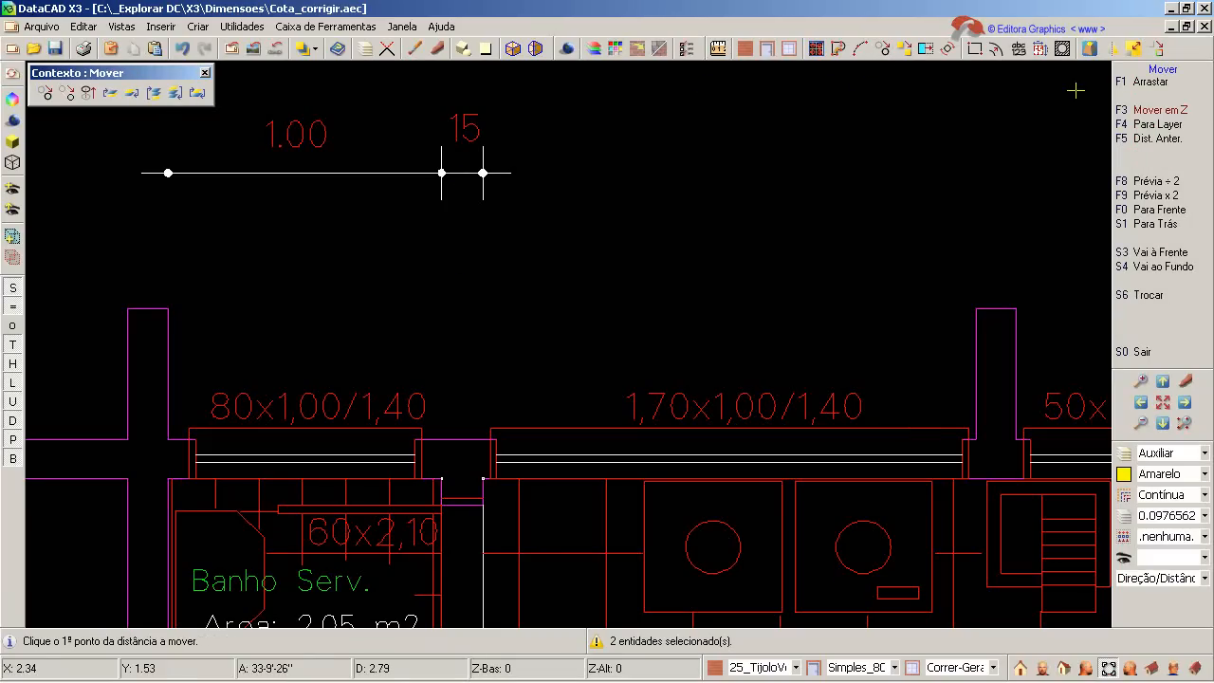
{"action": "left_click", "coordinate": [1155, 127]}
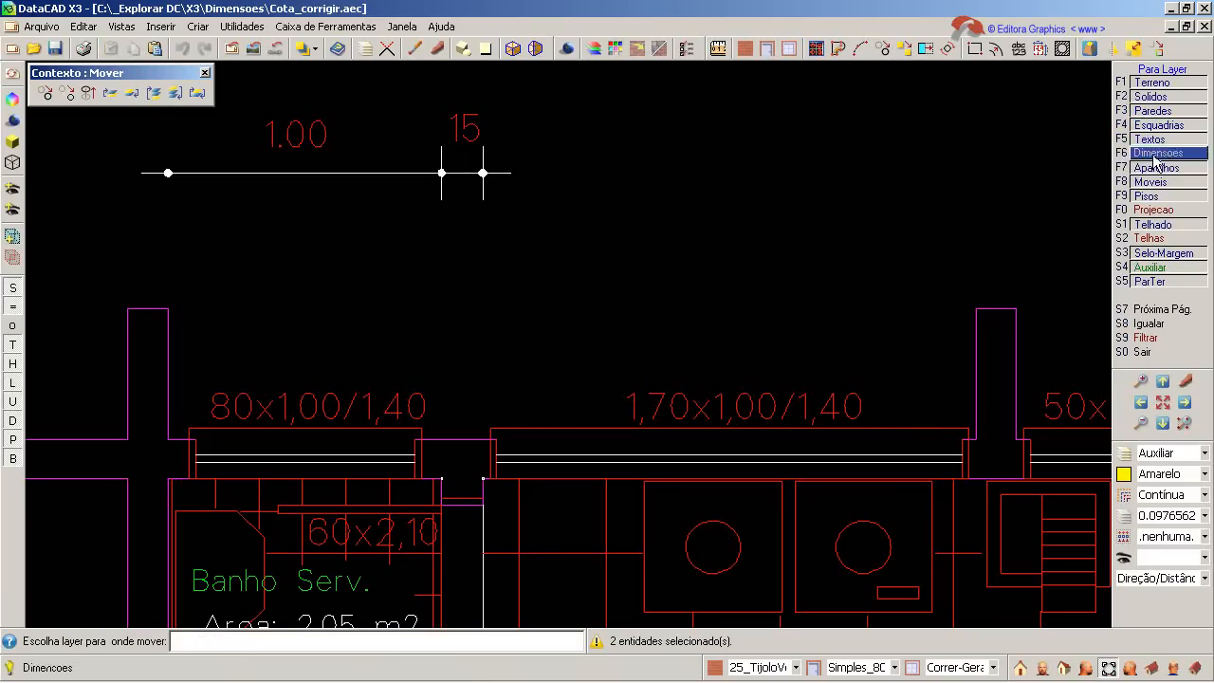
{"action": "left_click", "coordinate": [298, 133]}
{"action": "left_click", "coordinate": [471, 136]}
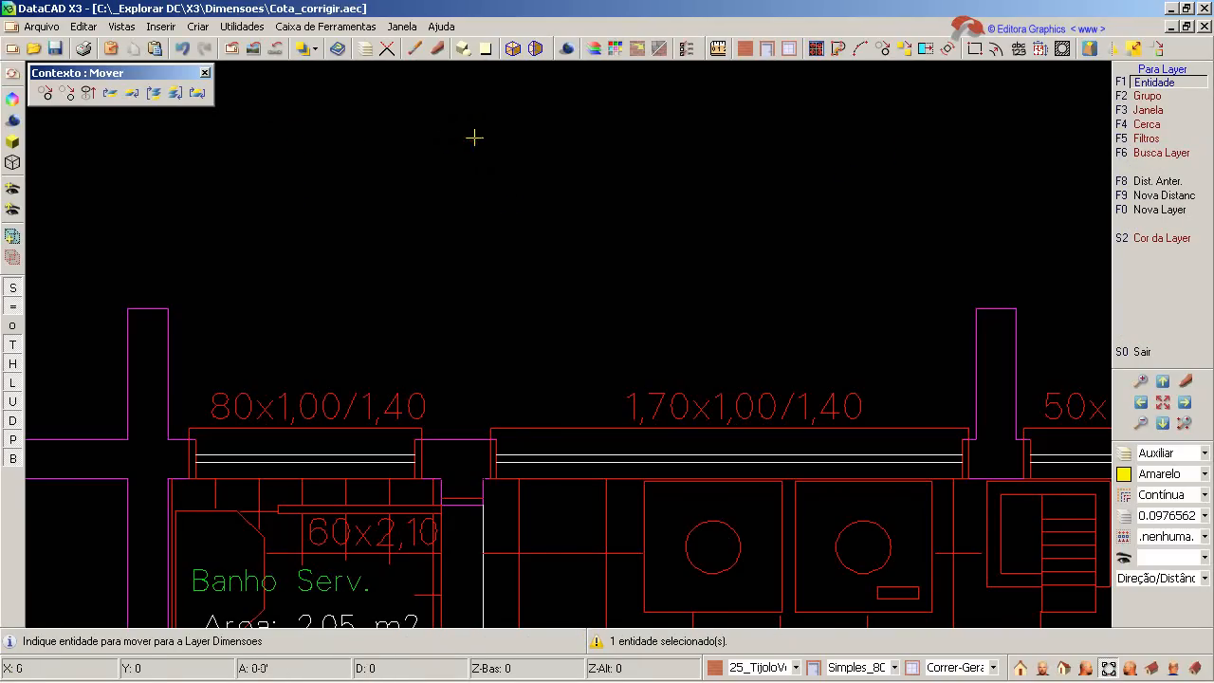
{"action": "right_click", "coordinate": [970, 144]}
{"action": "right_click", "coordinate": [973, 147]}
{"action": "right_click", "coordinate": [977, 149]}
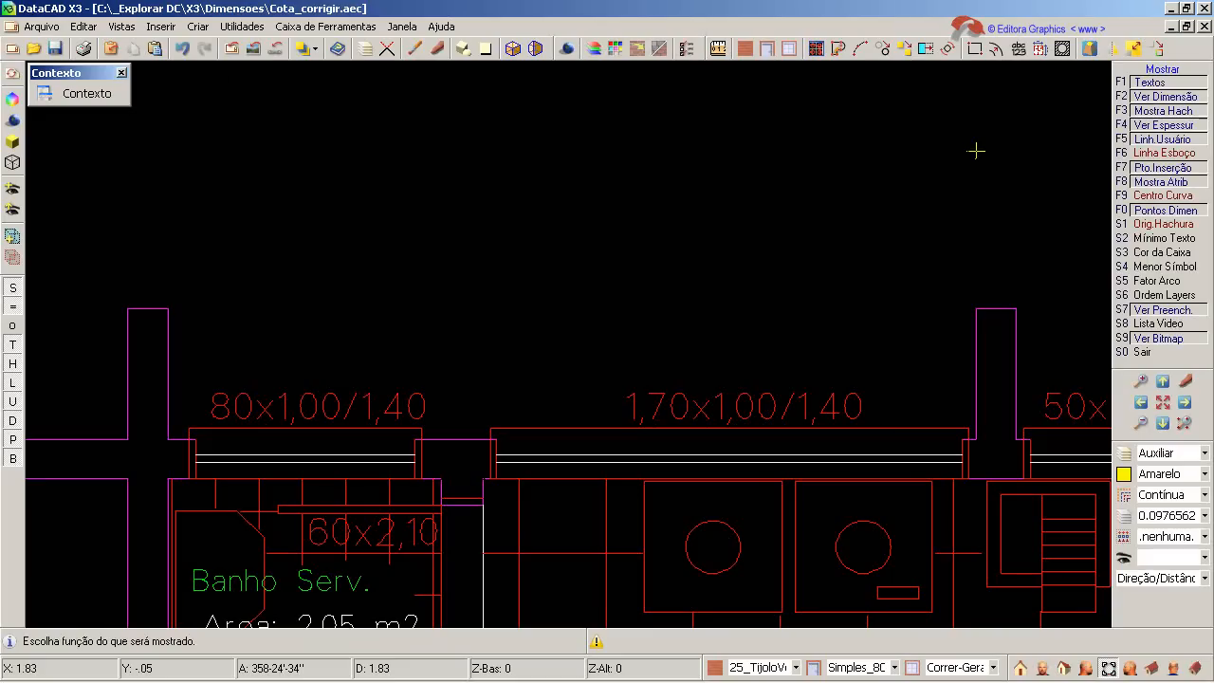
Turn off the Auxiliar layer and turn on the Dimensoes layer
{"action": "right_click", "coordinate": [1063, 124]}
{"action": "left_click", "coordinate": [1148, 110]}
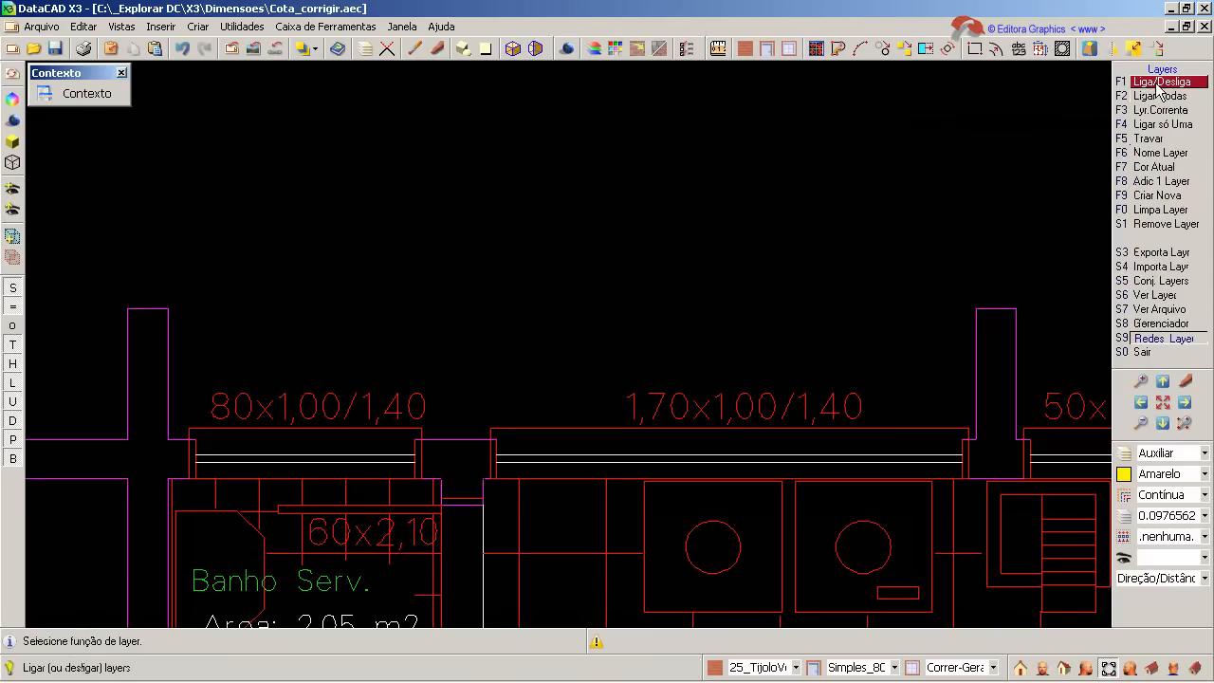
{"action": "left_click", "coordinate": [1164, 85]}
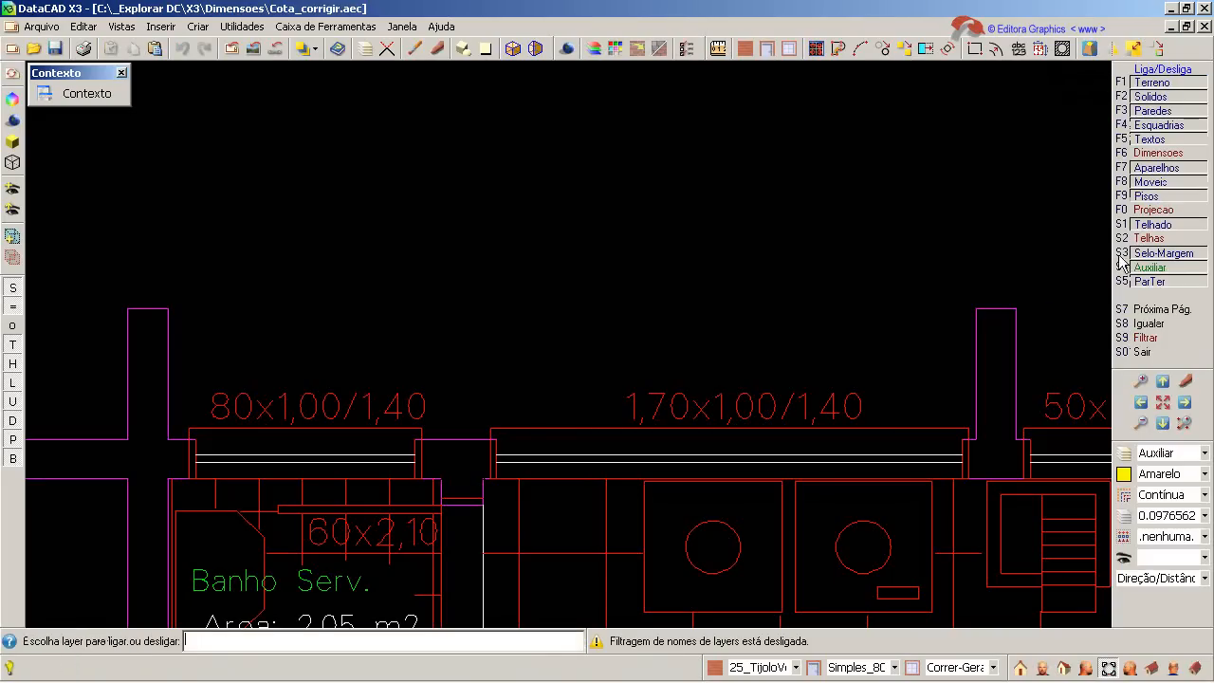
{"action": "left_click", "coordinate": [1156, 269]}
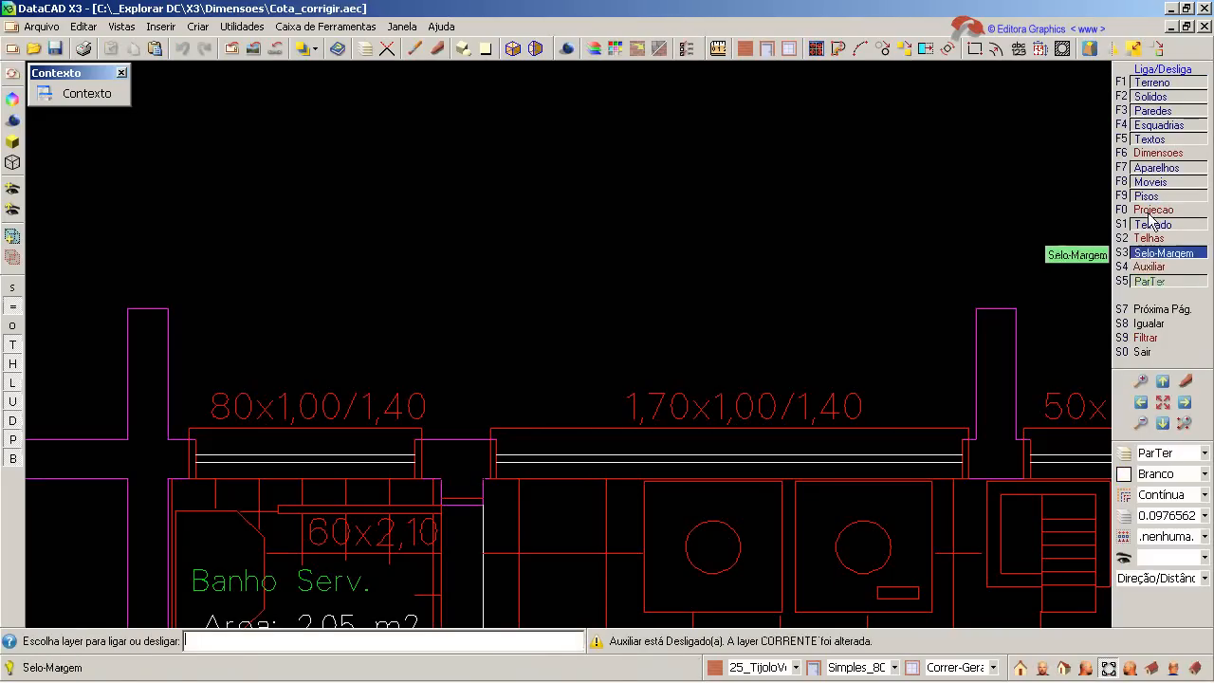
{"action": "left_click", "coordinate": [1158, 158]}
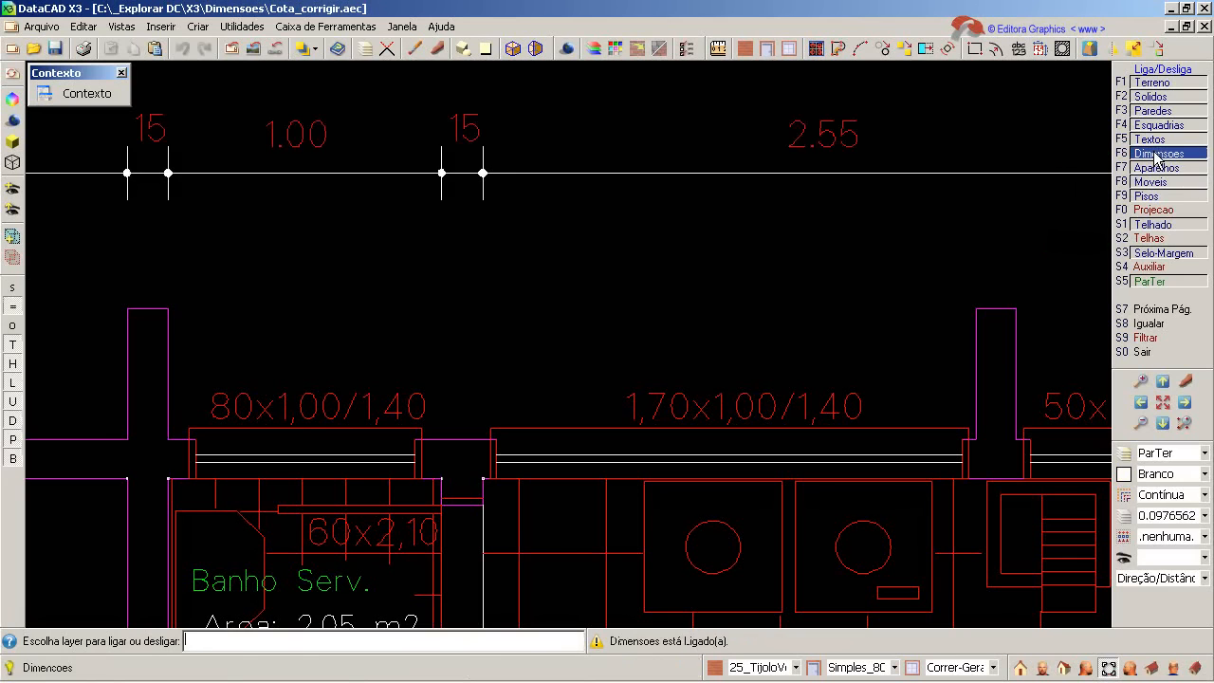
{"action": "scroll", "coordinate": [492, 302], "scroll_direction": "down", "scroll_amount": 4}
{"action": "right_click", "coordinate": [614, 306]}
{"action": "scroll", "coordinate": [471, 320], "scroll_direction": "up", "scroll_amount": 3}
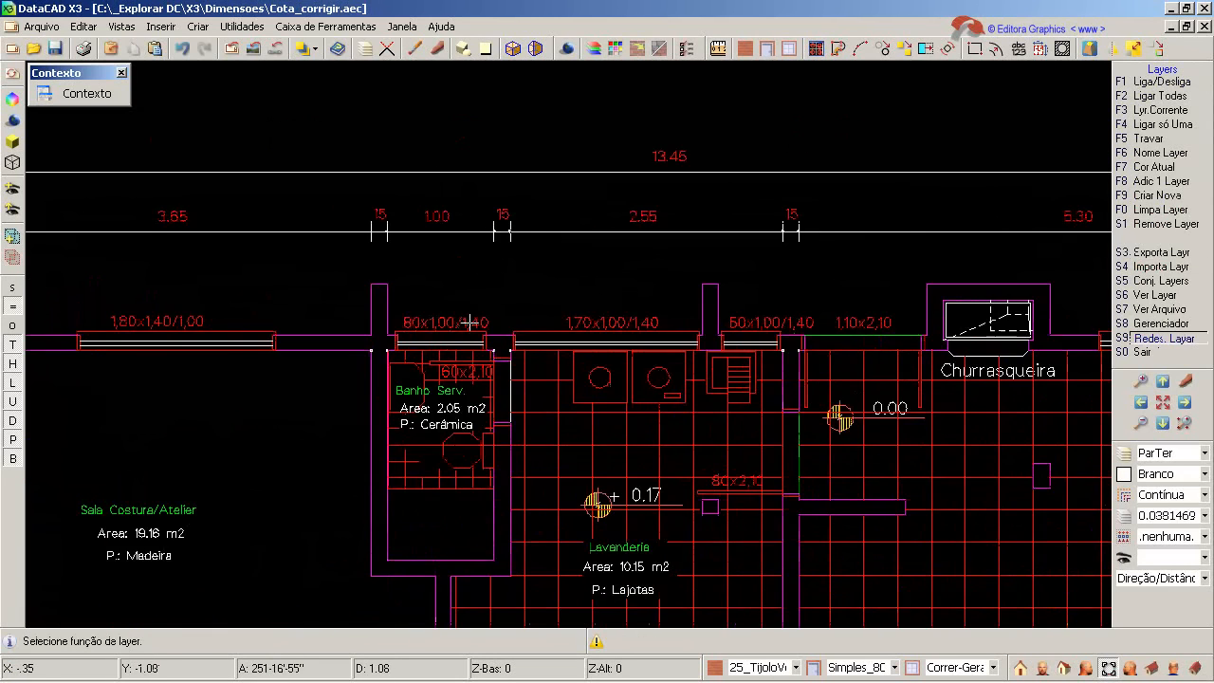
Move the 5.30 dimension above the Churrasqueira to the Auxiliar layer
{"action": "scroll", "coordinate": [485, 328], "scroll_direction": "down", "scroll_amount": 2}
{"action": "mouse_move", "coordinate": [818, 342]}
{"action": "middle_mouse_down"}
{"action": "mouse_move", "coordinate": [551, 321]}
{"action": "mouse_move", "coordinate": [567, 360]}
{"action": "mouse_move", "coordinate": [538, 394]}
{"action": "mouse_move", "coordinate": [446, 385]}
{"action": "middle_mouse_up"}
{"action": "scroll", "coordinate": [550, 322], "scroll_direction": "up", "scroll_amount": 4}
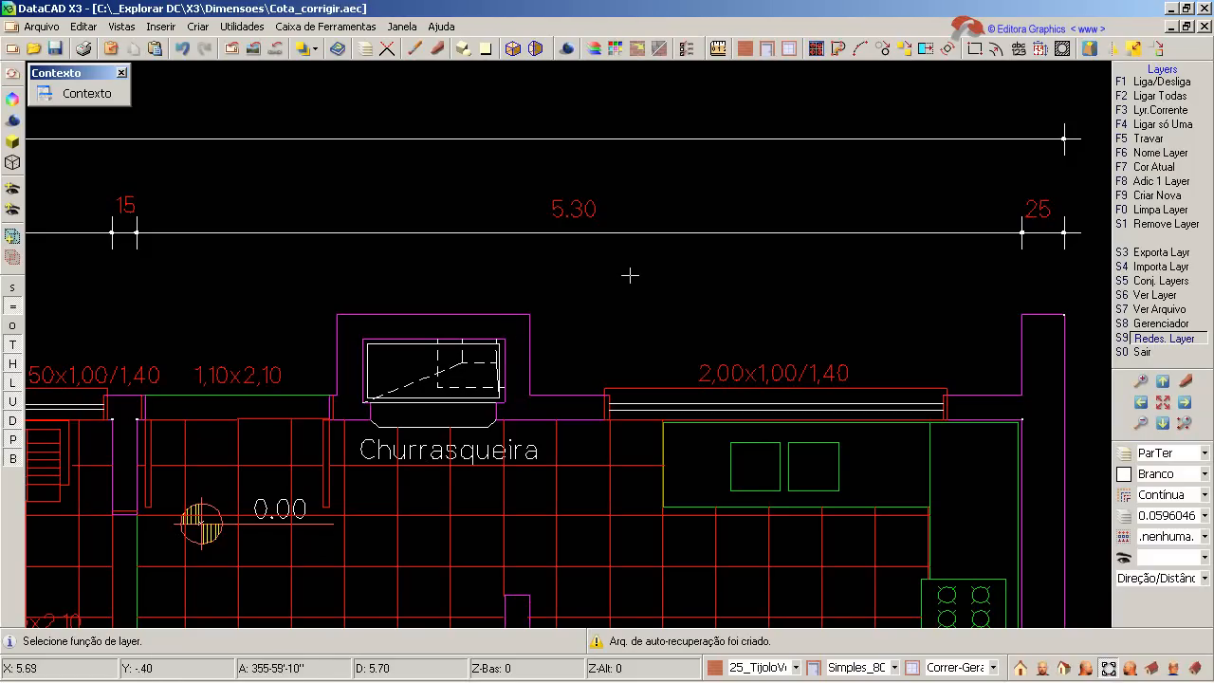
{"action": "left_click", "coordinate": [883, 48]}
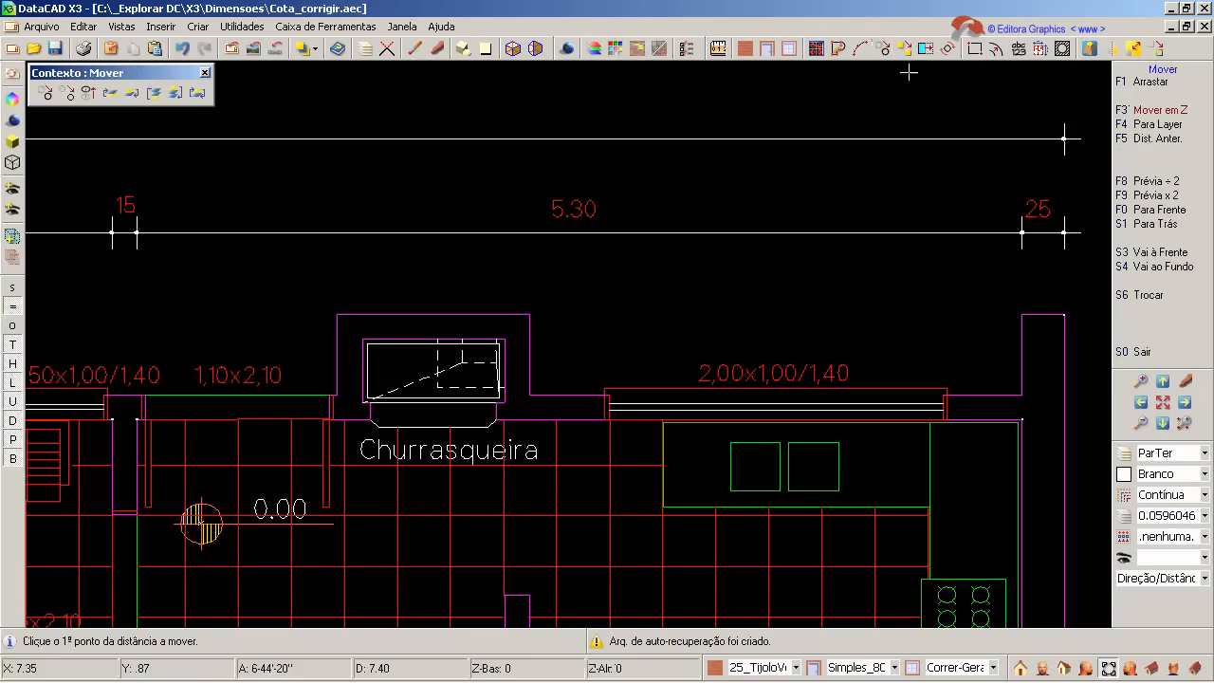
{"action": "left_click", "coordinate": [1156, 125]}
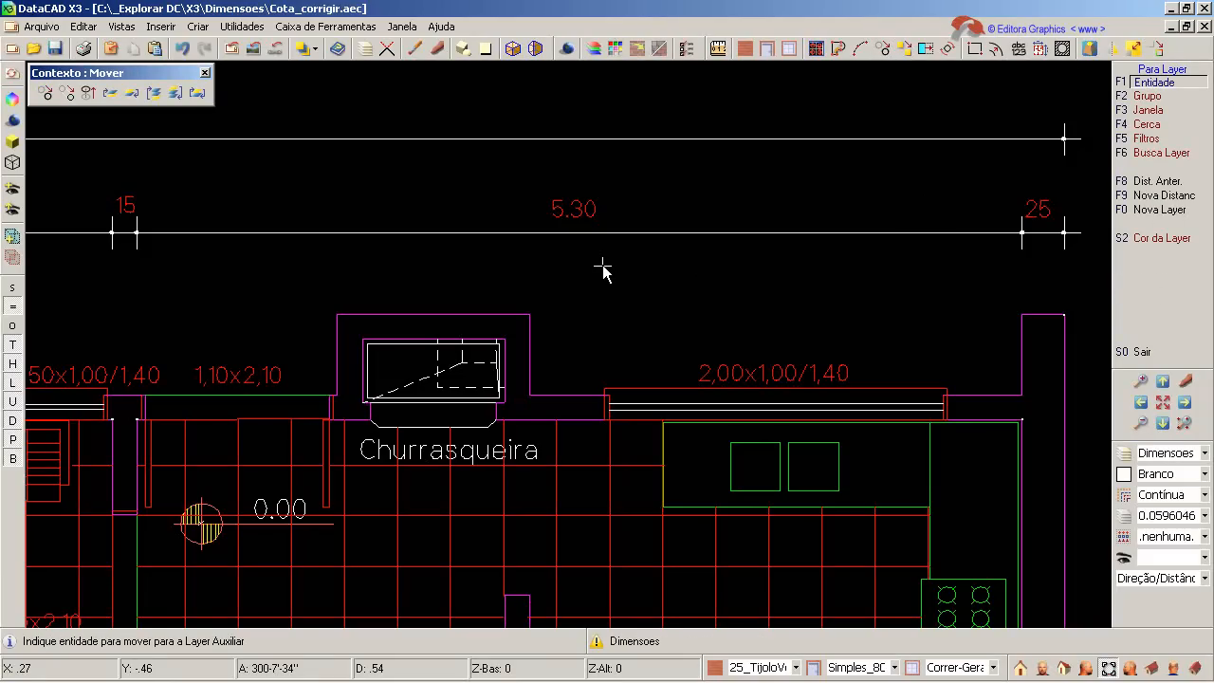
{"action": "left_click", "coordinate": [578, 217]}
{"action": "right_click", "coordinate": [852, 244]}
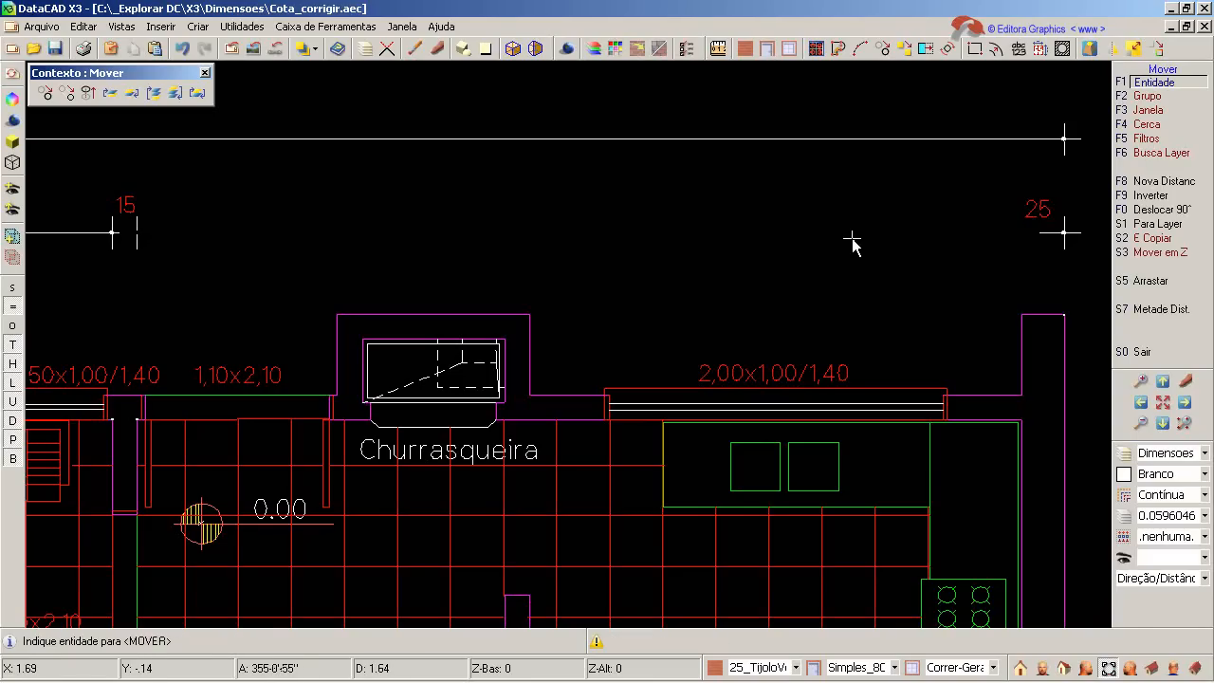
Turn on the Auxiliar layer and turn off the Dimensoes layer to isolate the 5.30 dimension
{"action": "key", "text": "l"}
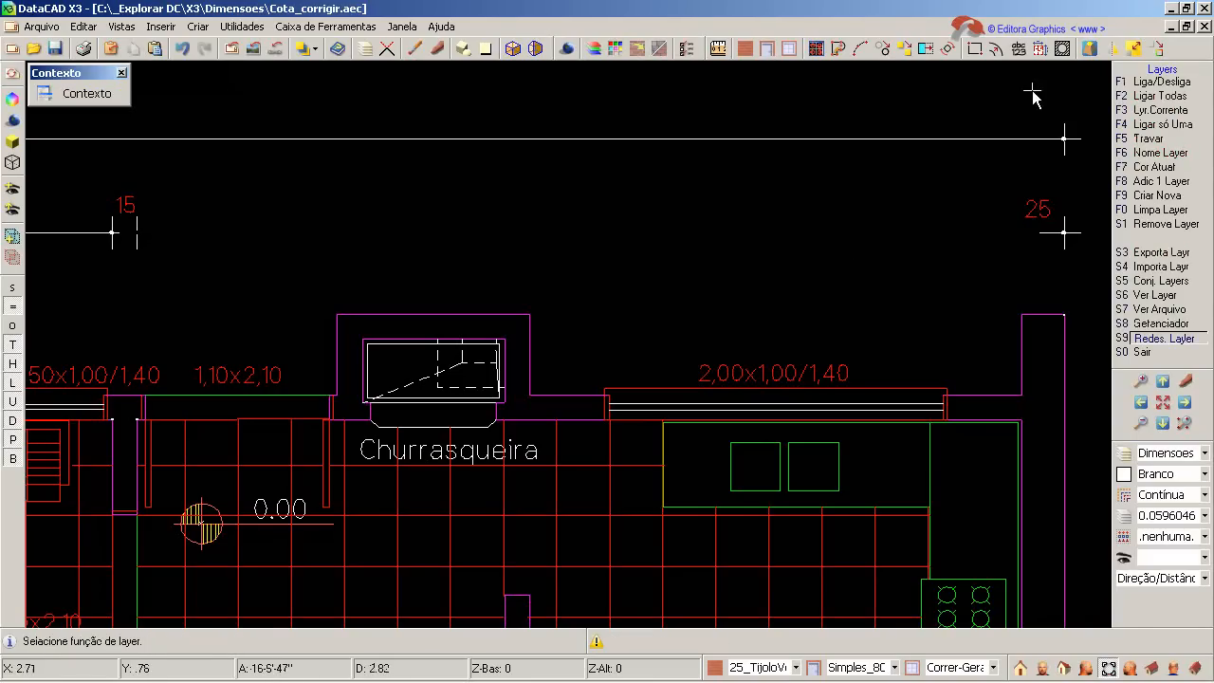
{"action": "left_click", "coordinate": [1139, 83]}
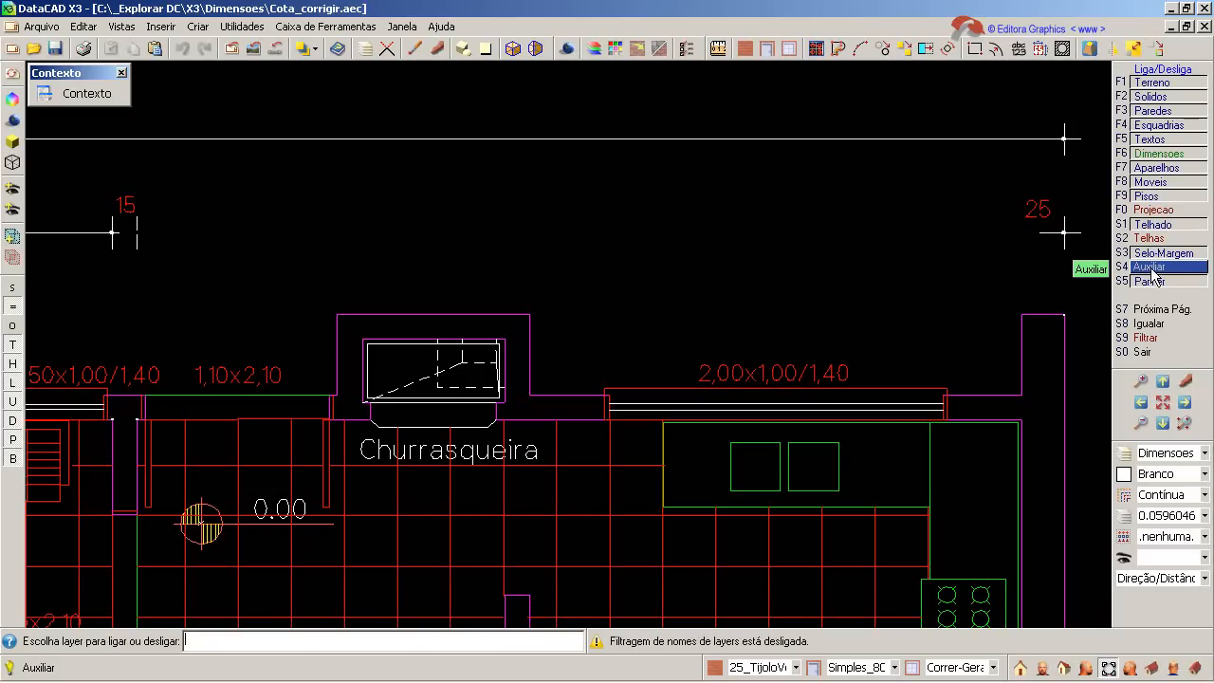
{"action": "left_click", "coordinate": [1151, 270]}
{"action": "left_click", "coordinate": [1158, 154]}
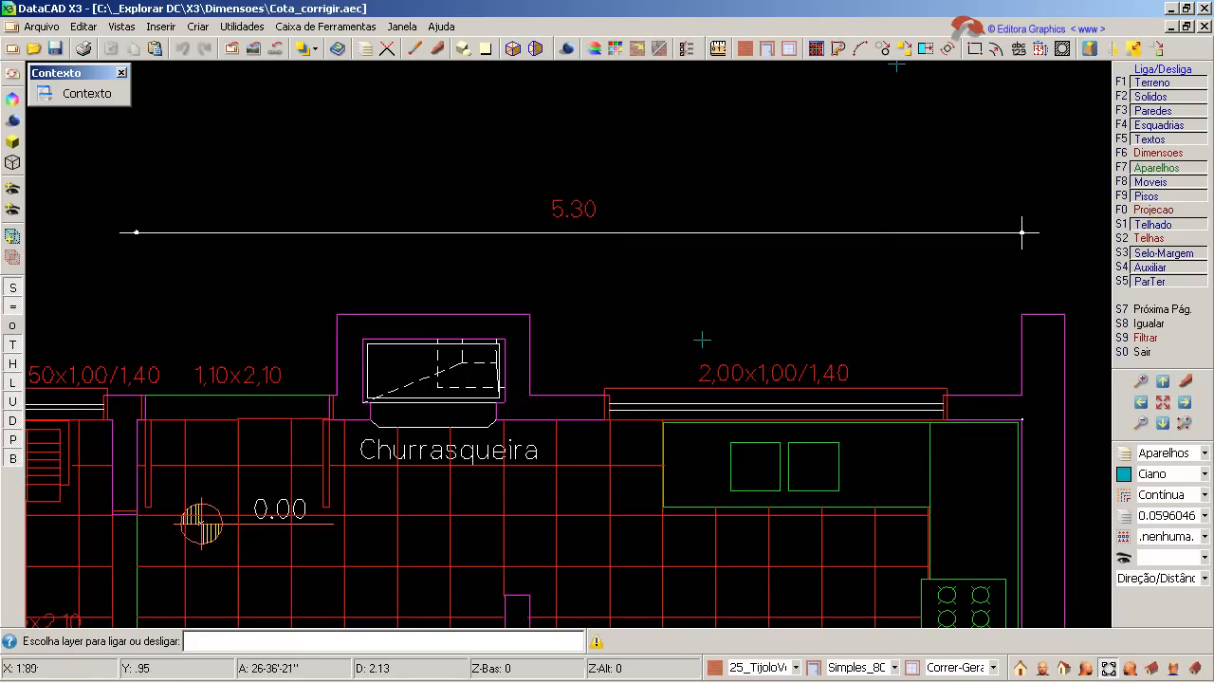
Stretch the 5.30 dimension's right control point to the Churrasqueira's upper-left outer corner, with Auxiliar as the current layer
{"action": "left_click", "coordinate": [925, 48]}
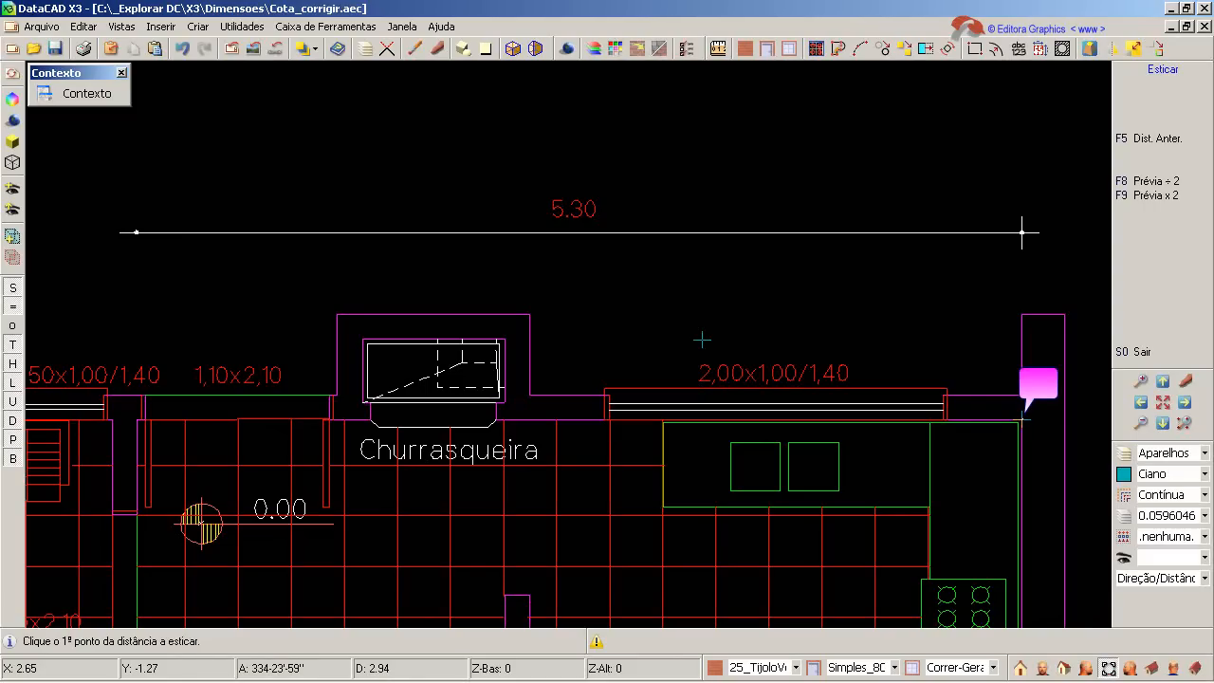
{"action": "left_click", "coordinate": [1164, 454]}
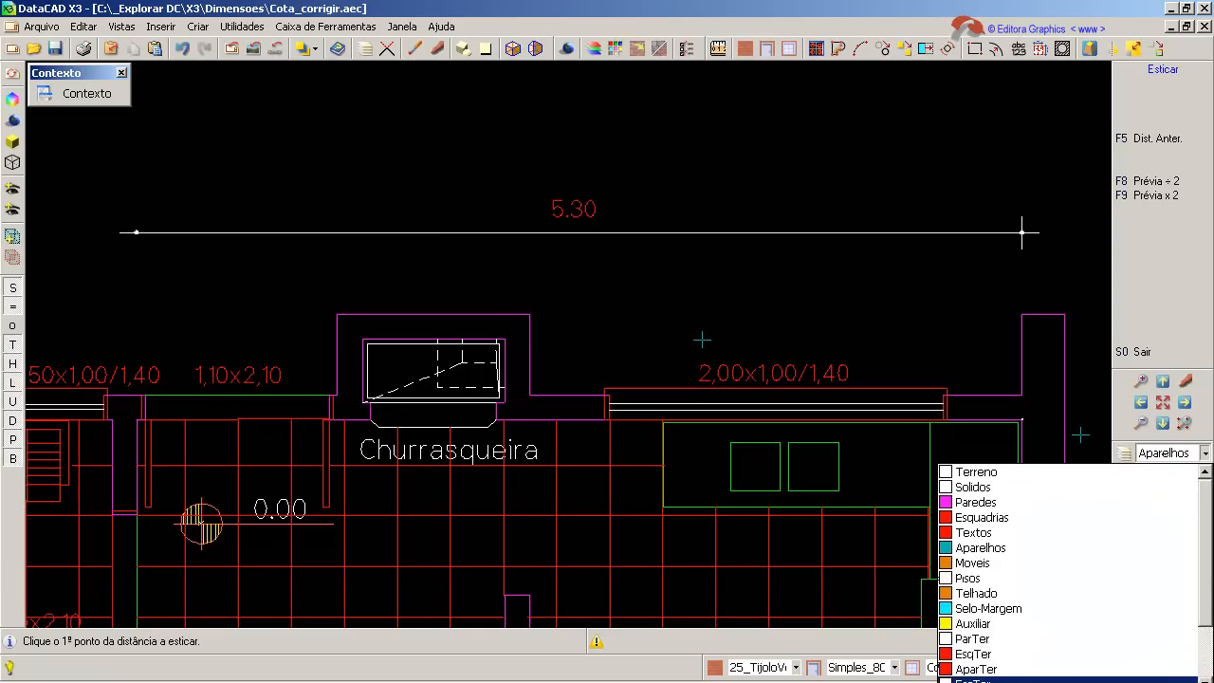
{"action": "left_click", "coordinate": [977, 623]}
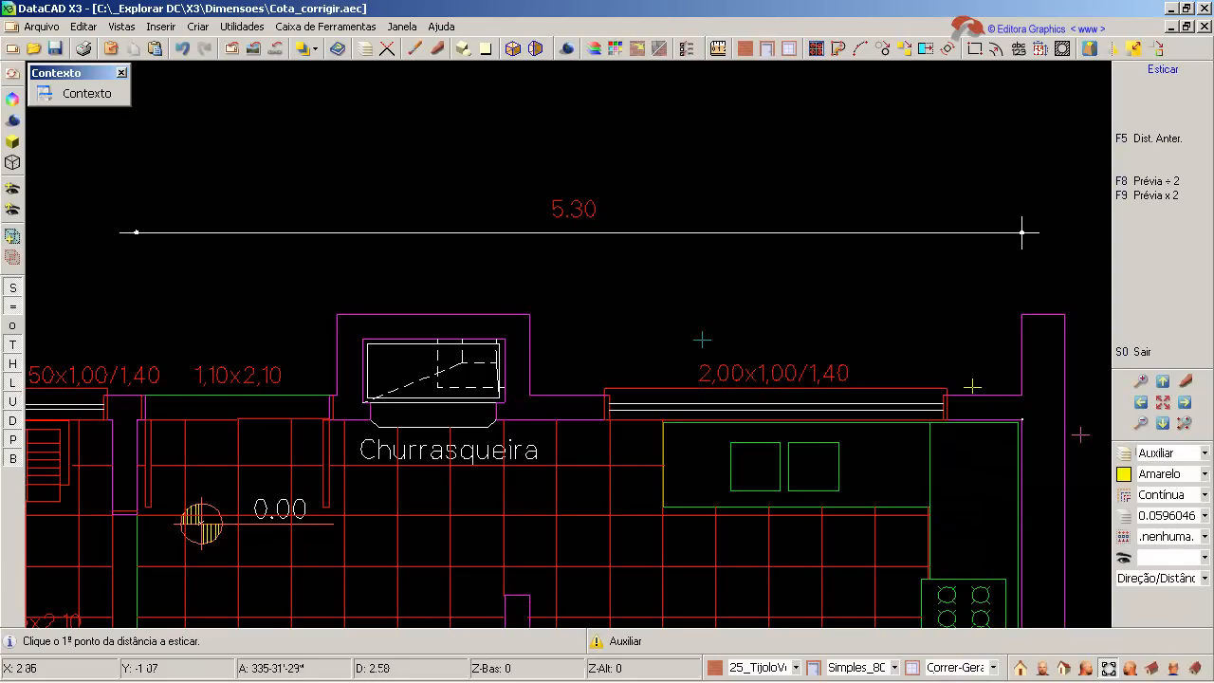
{"action": "left_click", "coordinate": [1021, 418]}
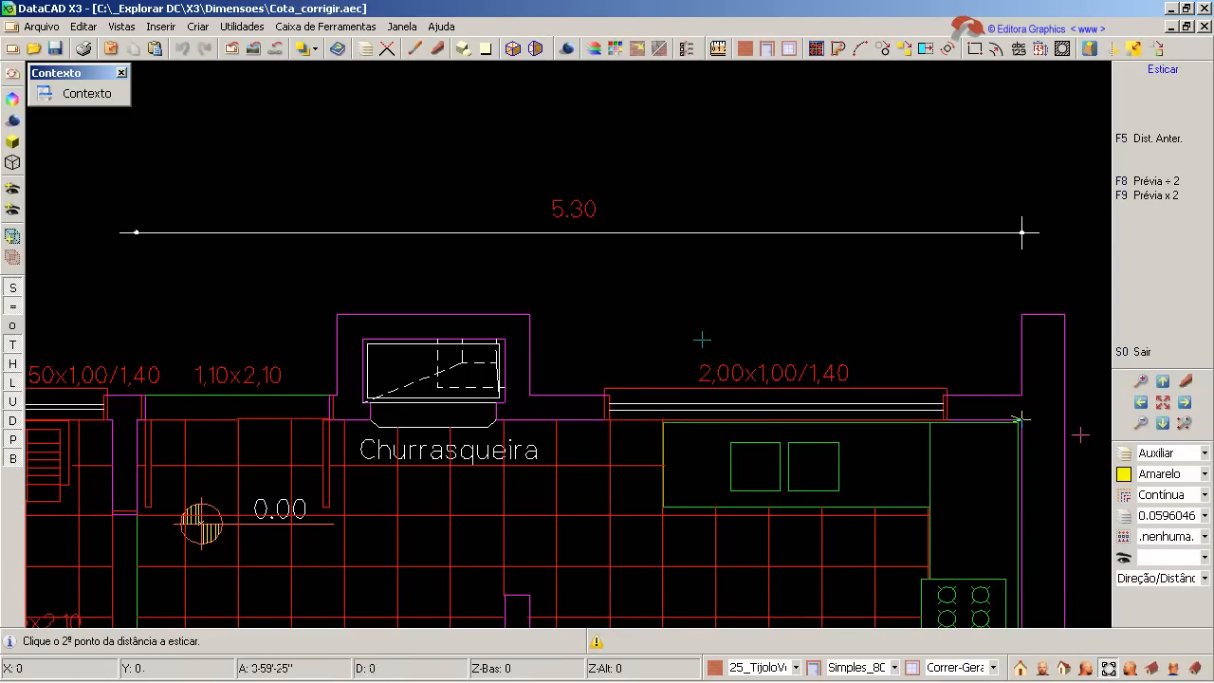
{"action": "left_click", "coordinate": [339, 314]}
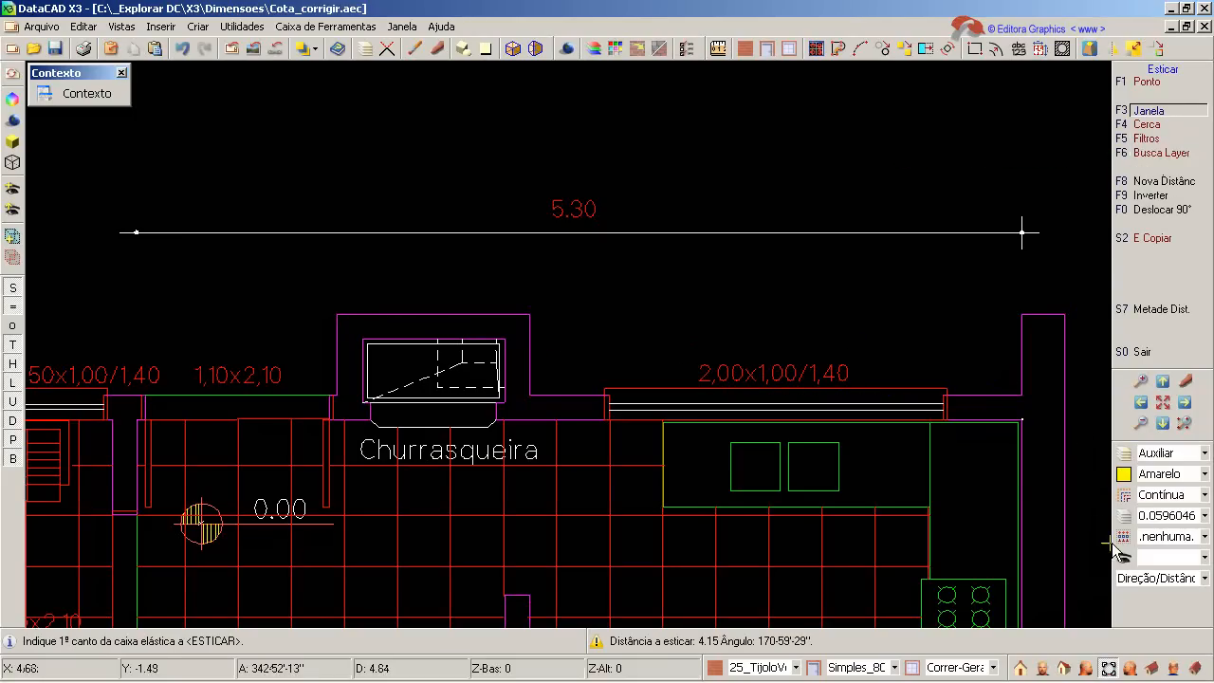
{"action": "left_click", "coordinate": [1035, 409]}
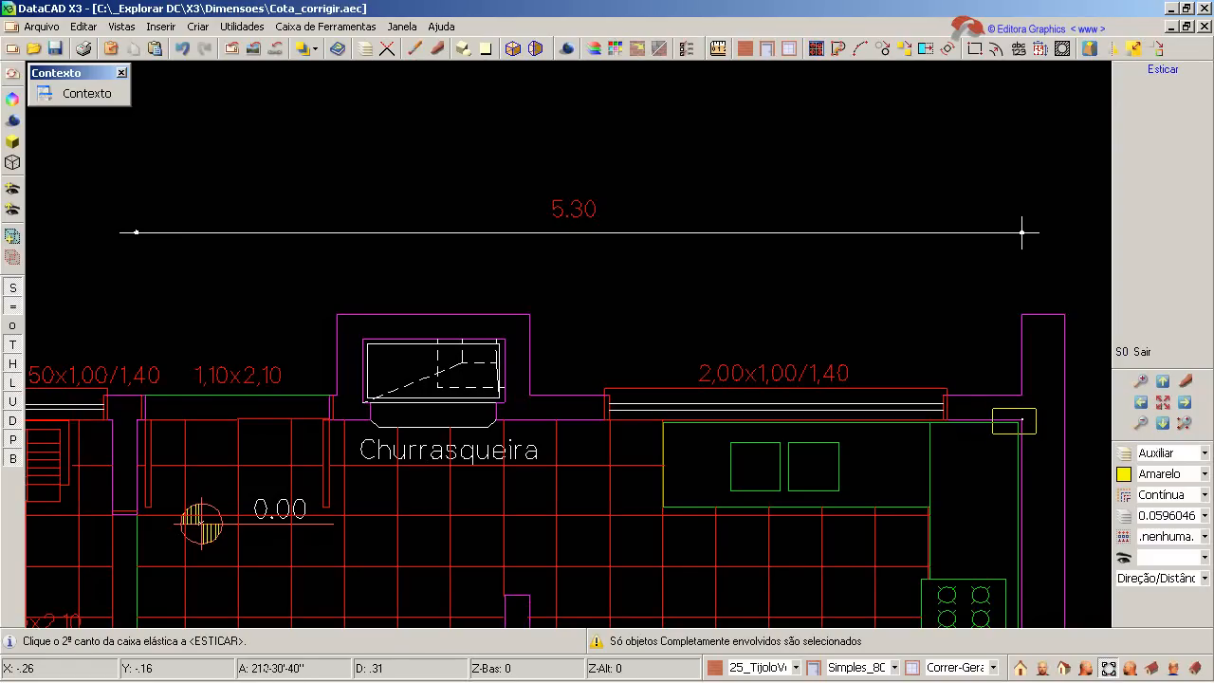
{"action": "left_click", "coordinate": [993, 433]}
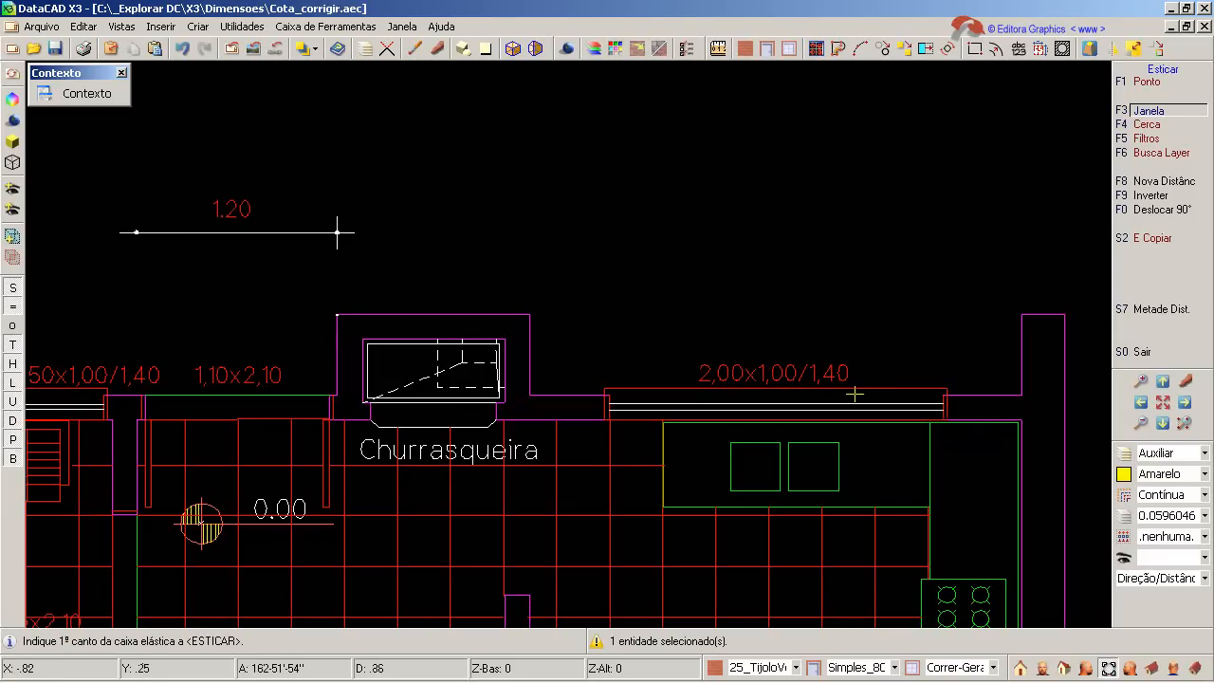
Start a horizontal associative linear dimension between the Churrasqueira's upper-left and upper-right outer corners
{"action": "right_click", "coordinate": [905, 265]}
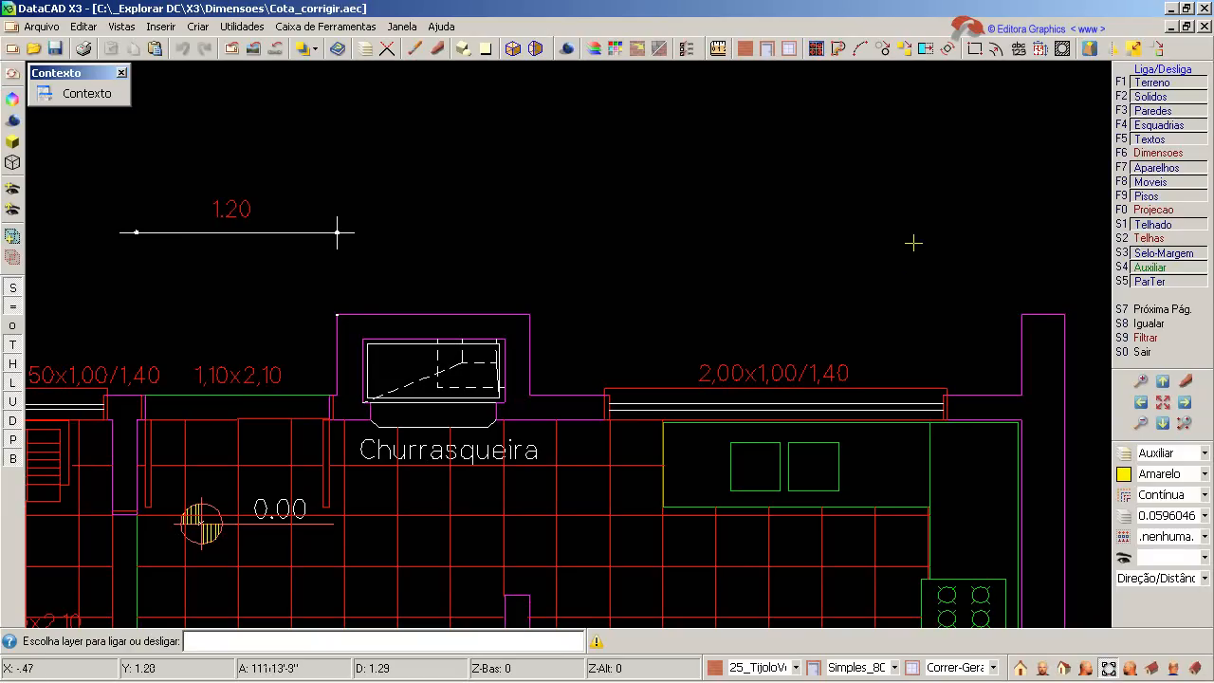
{"action": "right_click", "coordinate": [915, 243]}
{"action": "right_click", "coordinate": [956, 195]}
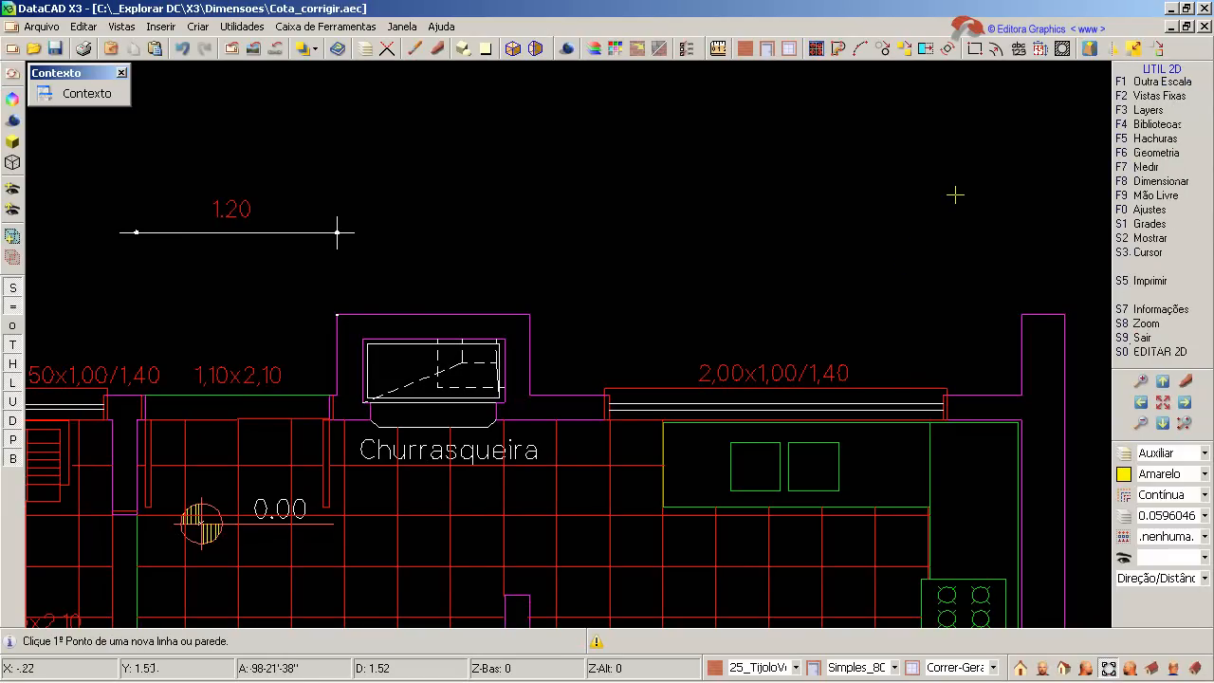
{"action": "left_click", "coordinate": [1159, 180]}
{"action": "left_click", "coordinate": [1148, 82]}
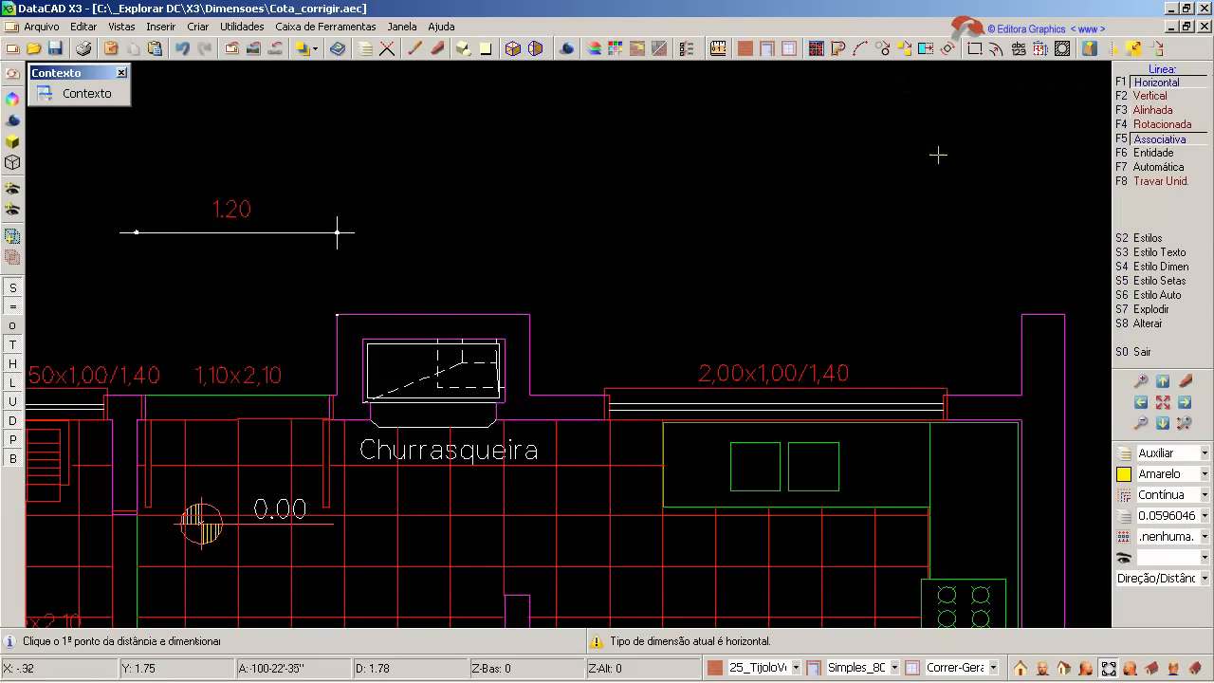
{"action": "left_click", "coordinate": [336, 313]}
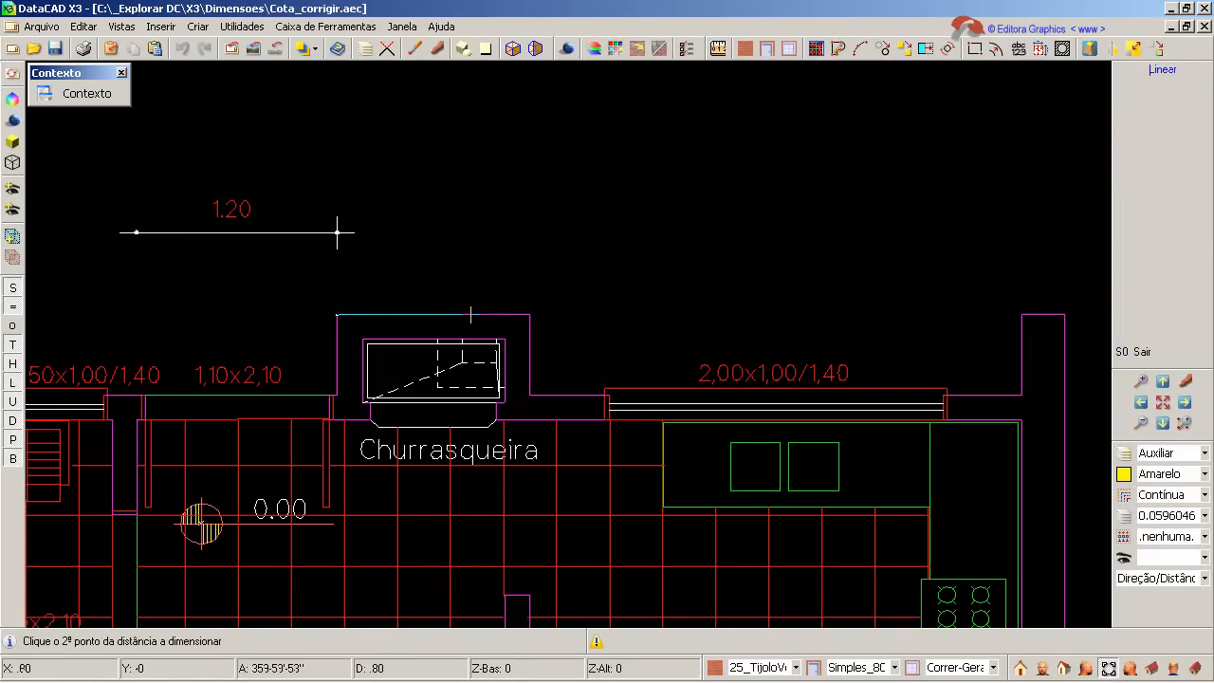
{"action": "left_click", "coordinate": [530, 314]}
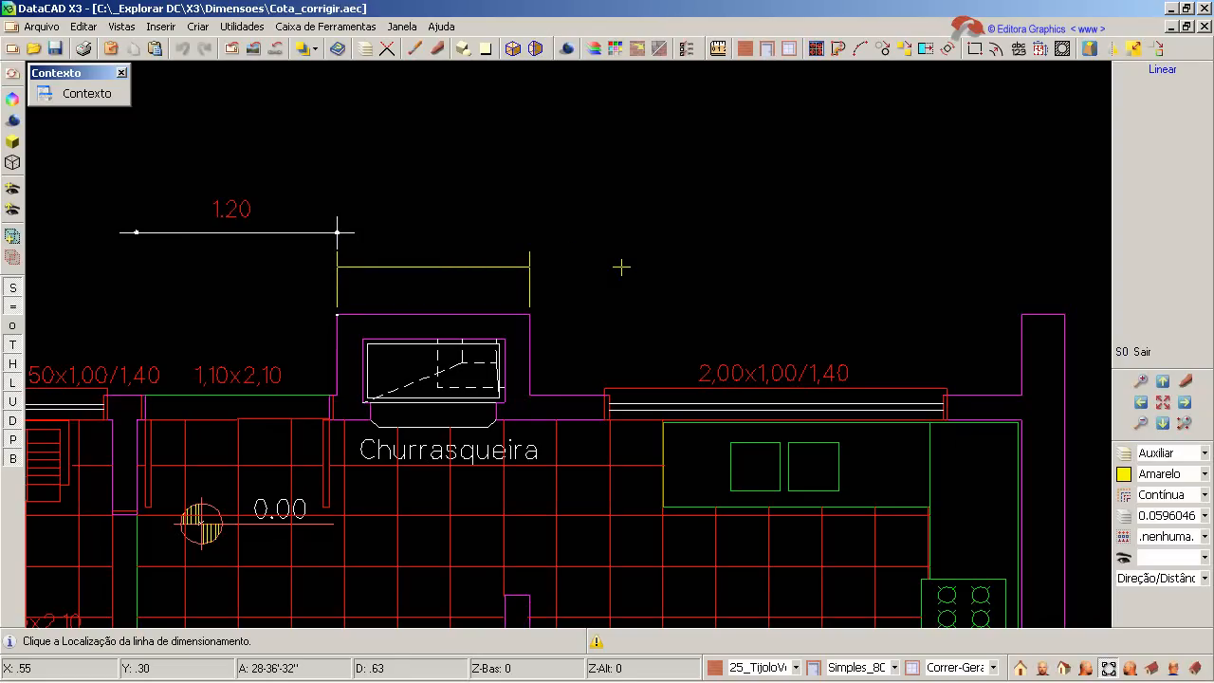
Set the drawing colour to Branco and place the Churrasqueira's dimension line in line with the 1.20 dimension
{"action": "left_click", "coordinate": [1124, 473]}
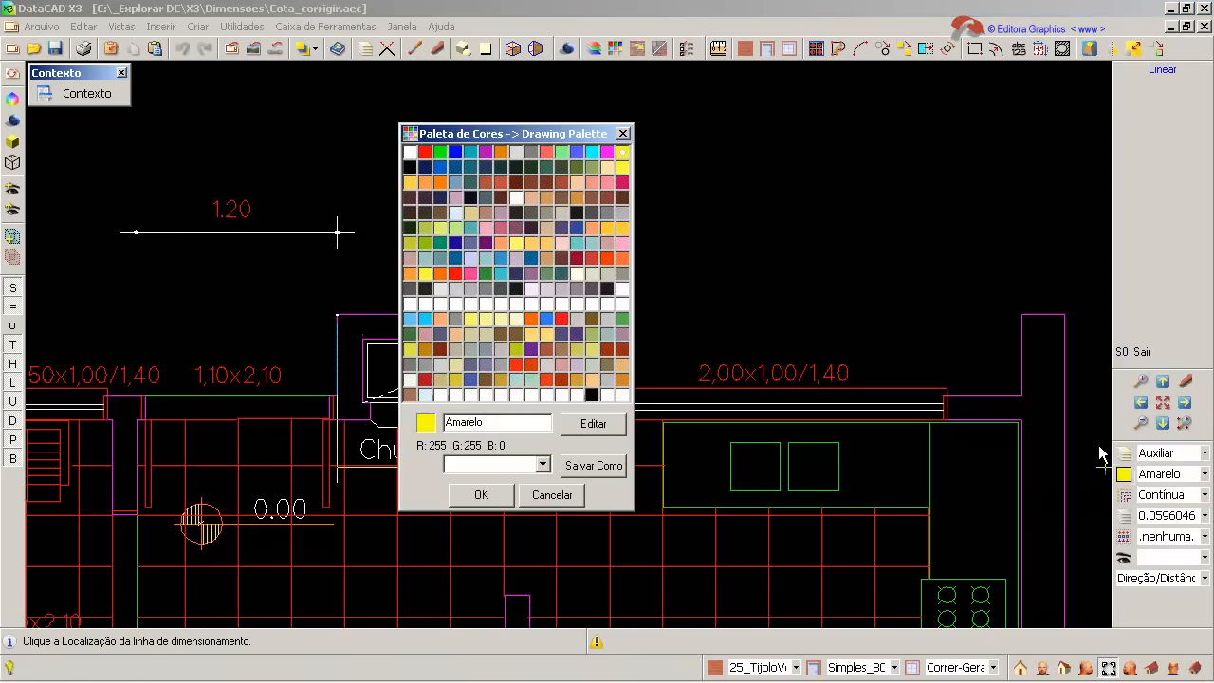
{"action": "left_click", "coordinate": [411, 152]}
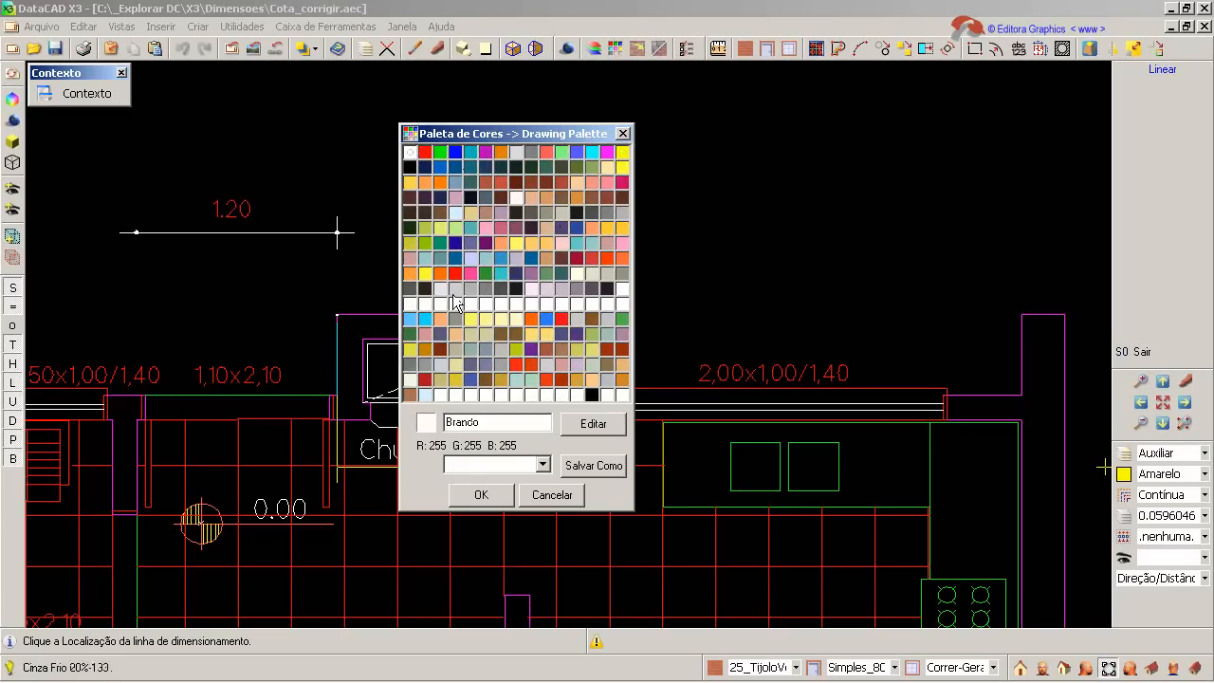
{"action": "left_click", "coordinate": [481, 494]}
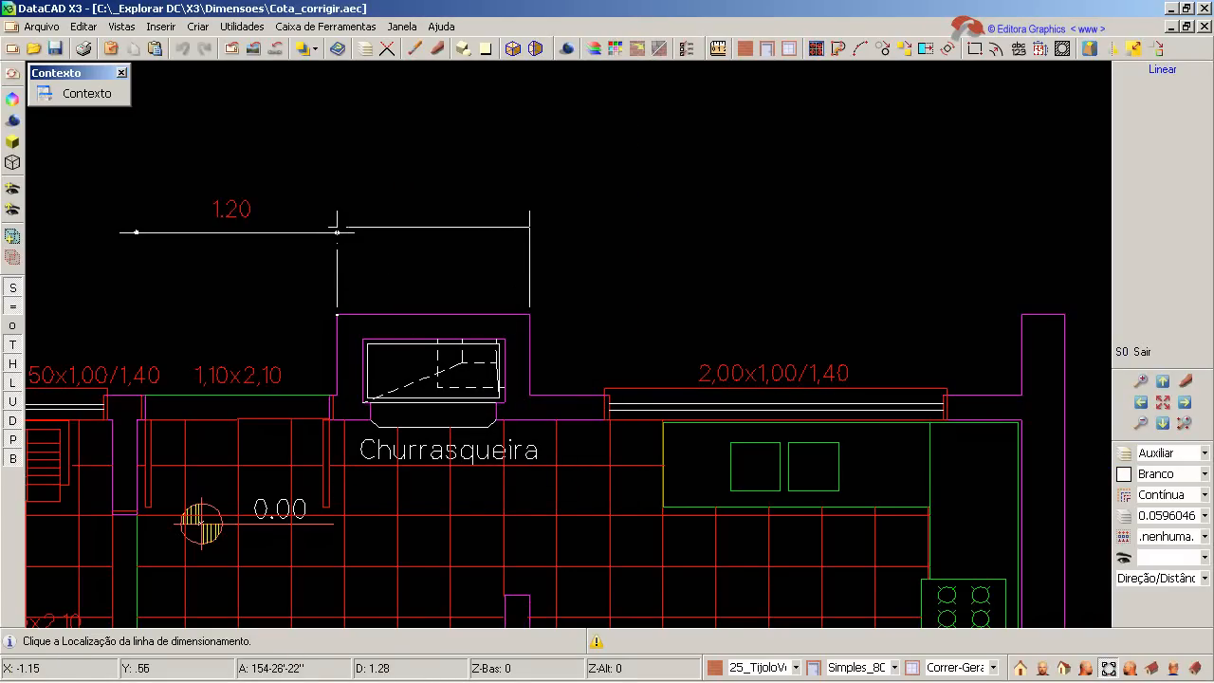
{"action": "key", "text": "s"}
{"action": "left_click", "coordinate": [339, 231]}
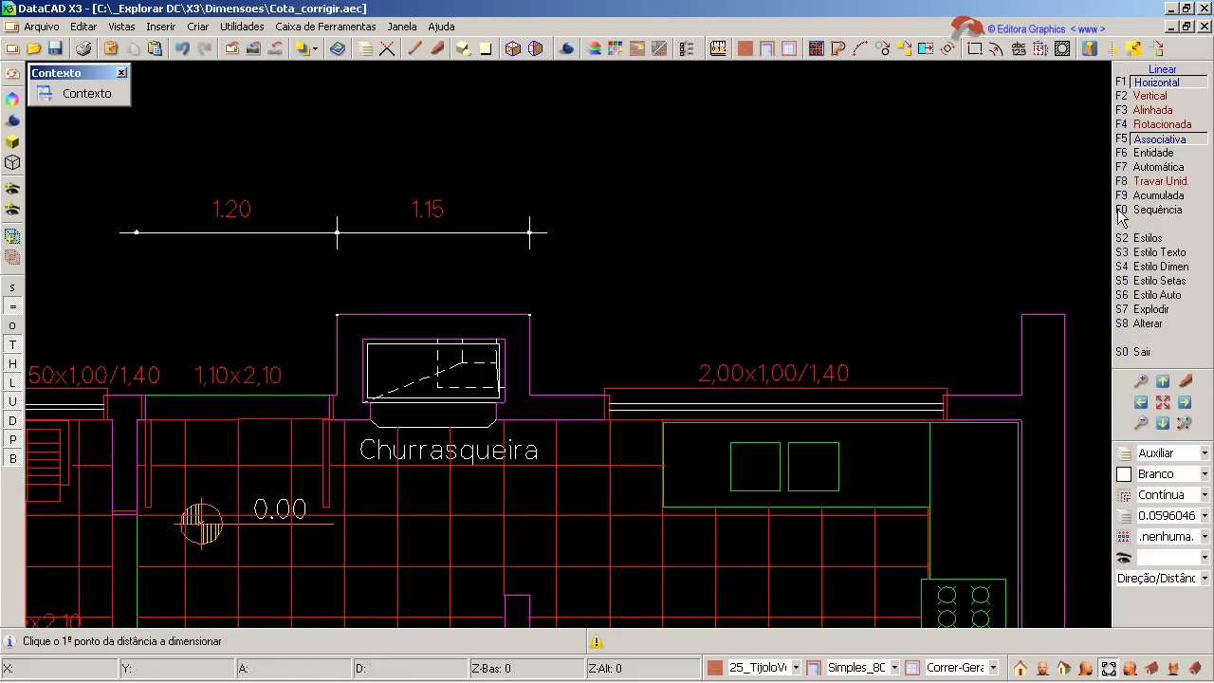
Continue the dimension in sequence from the Churrasqueira's right edge to the kitchen's upper-right inner wall corner
{"action": "left_click", "coordinate": [1153, 209]}
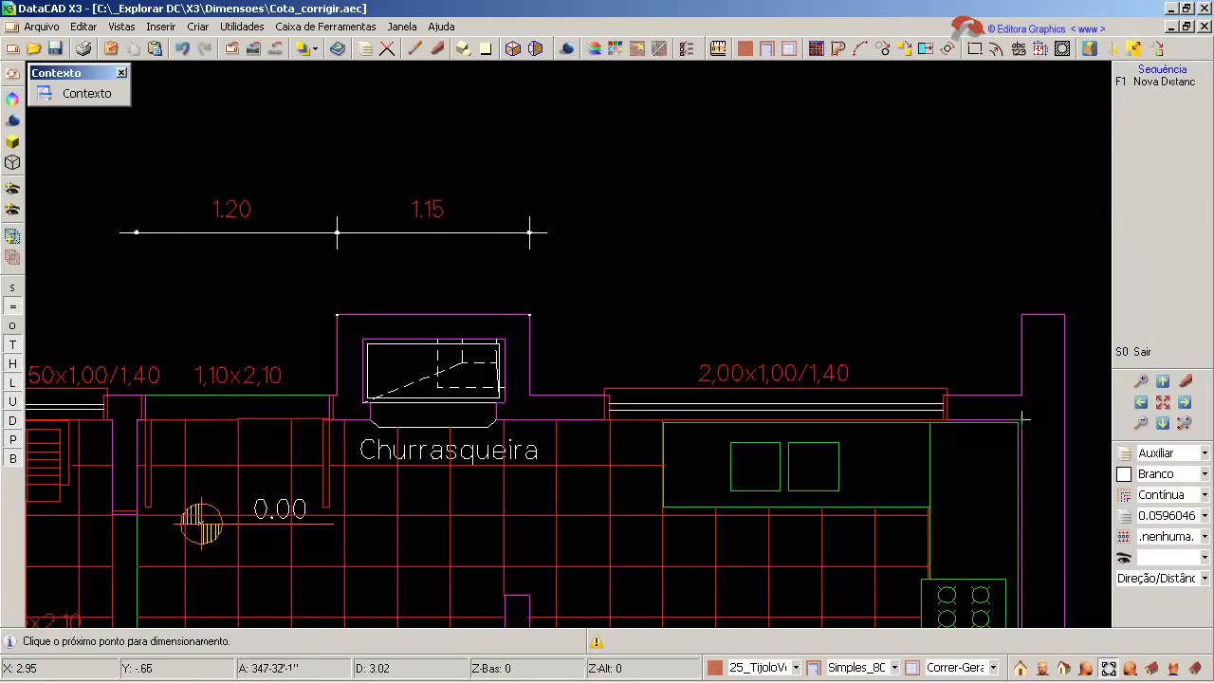
{"action": "left_click", "coordinate": [1023, 418]}
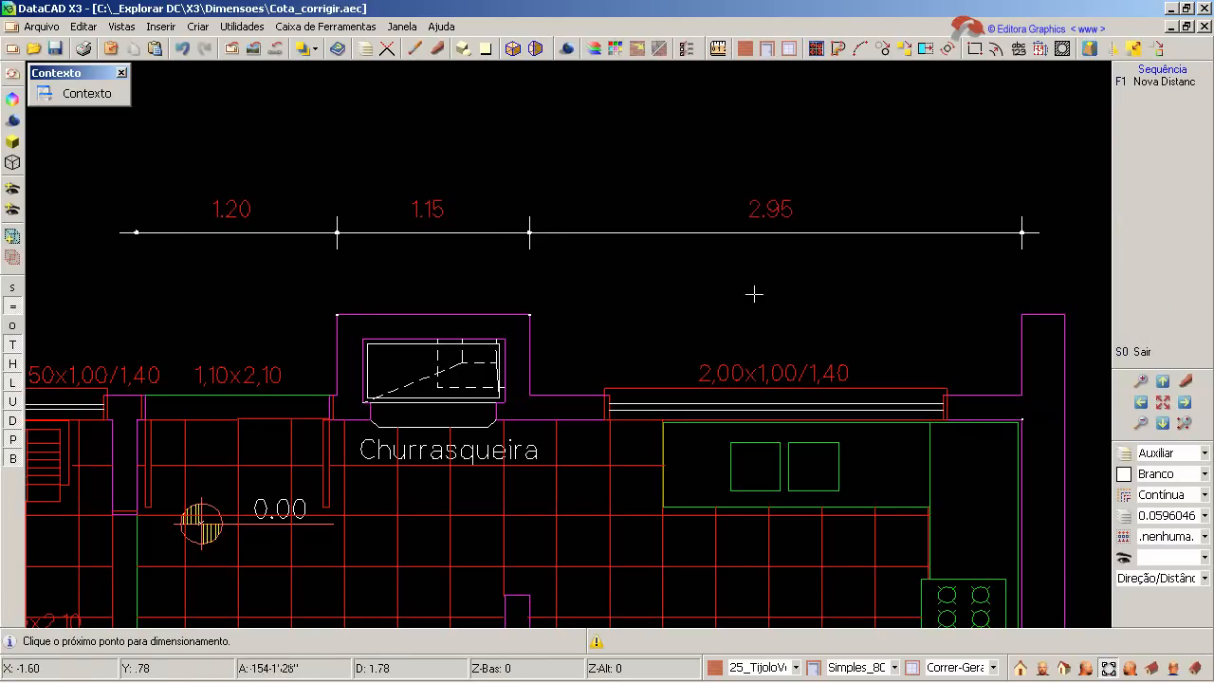
{"action": "right_click", "coordinate": [803, 291]}
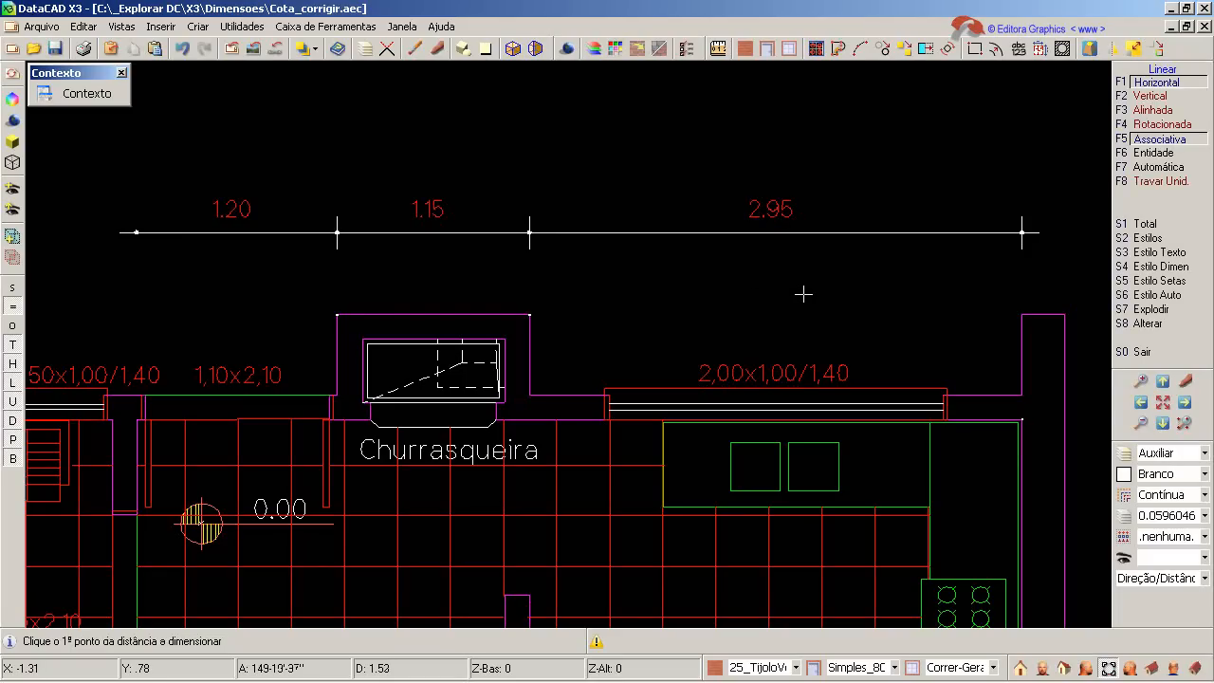
{"action": "right_click", "coordinate": [804, 294]}
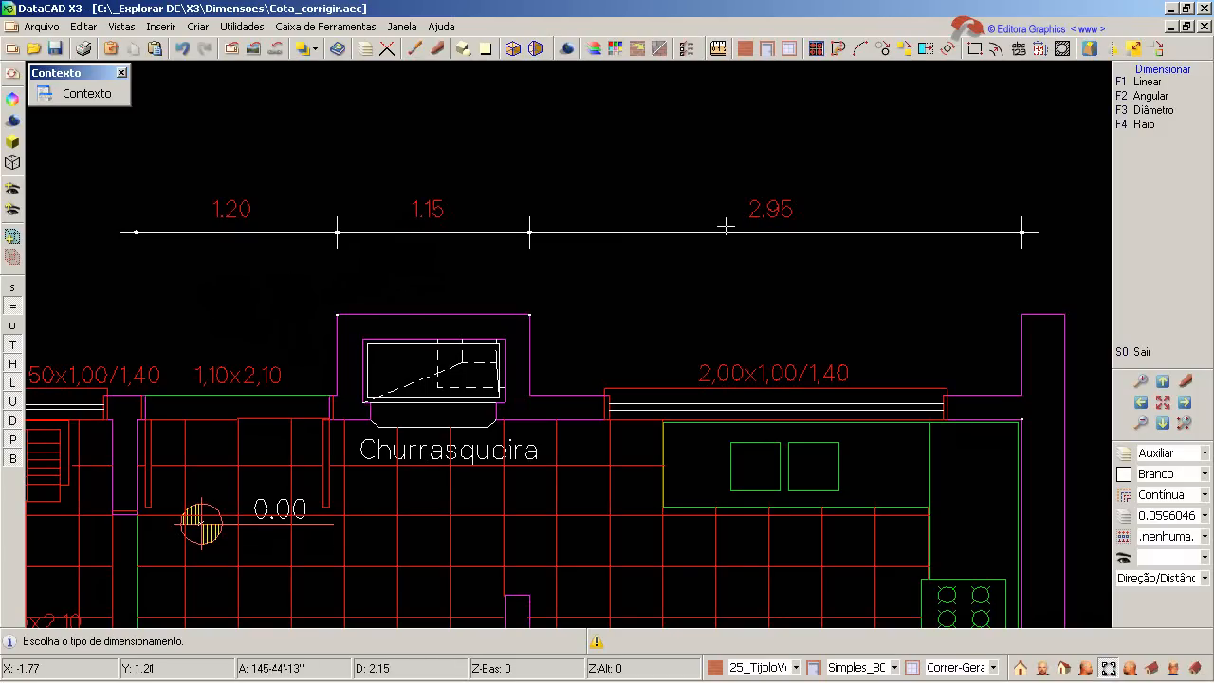
Move the 2.95, 1.15 and 1.20 dimensions to the Dimensoes layer
{"action": "left_click", "coordinate": [889, 49]}
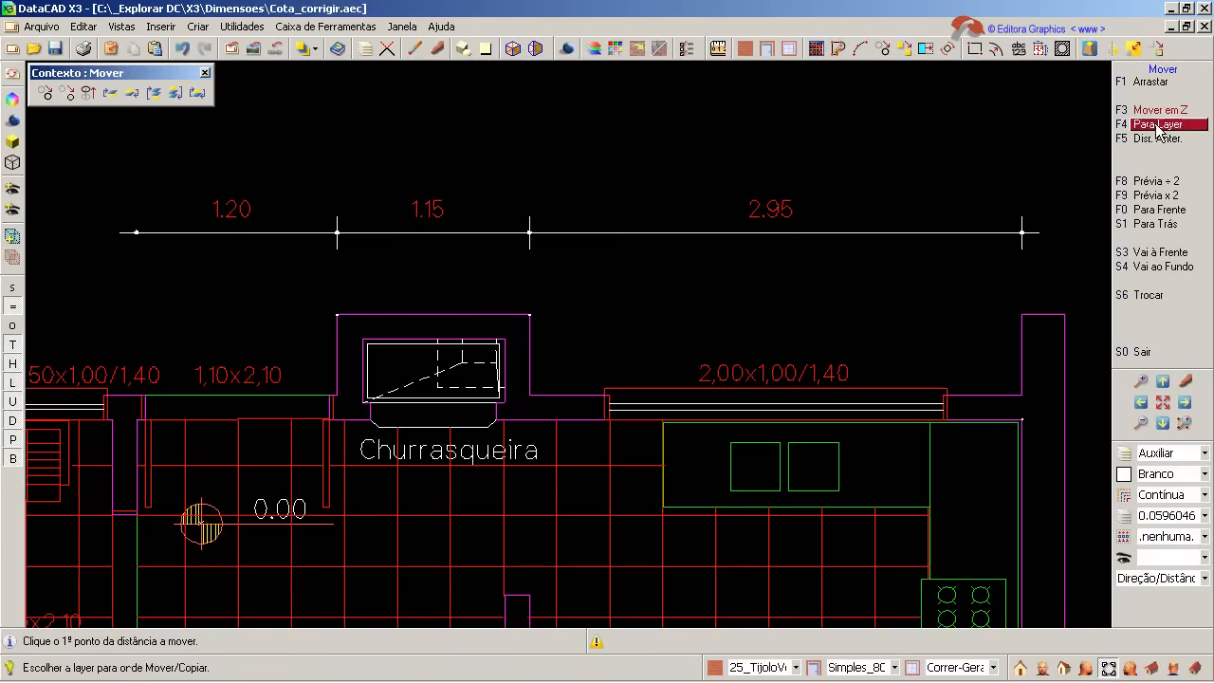
{"action": "left_click", "coordinate": [1150, 124]}
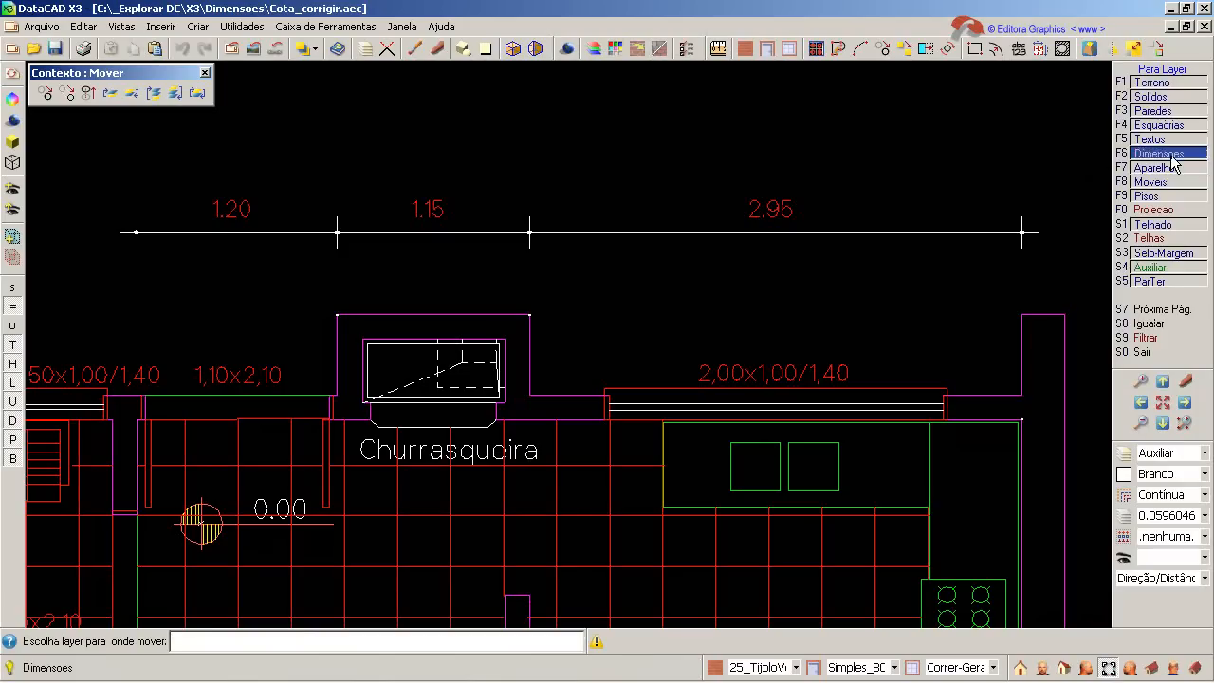
{"action": "left_click", "coordinate": [1152, 153]}
{"action": "left_click", "coordinate": [759, 205]}
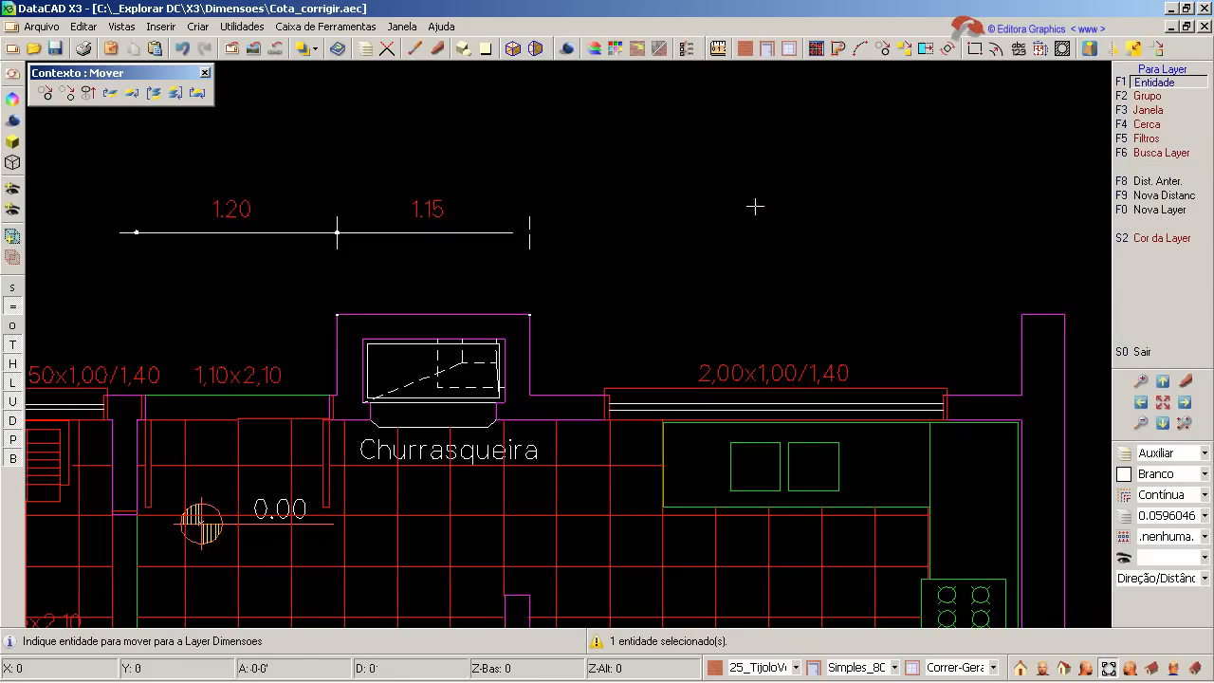
{"action": "left_click", "coordinate": [418, 207]}
{"action": "left_click", "coordinate": [220, 209]}
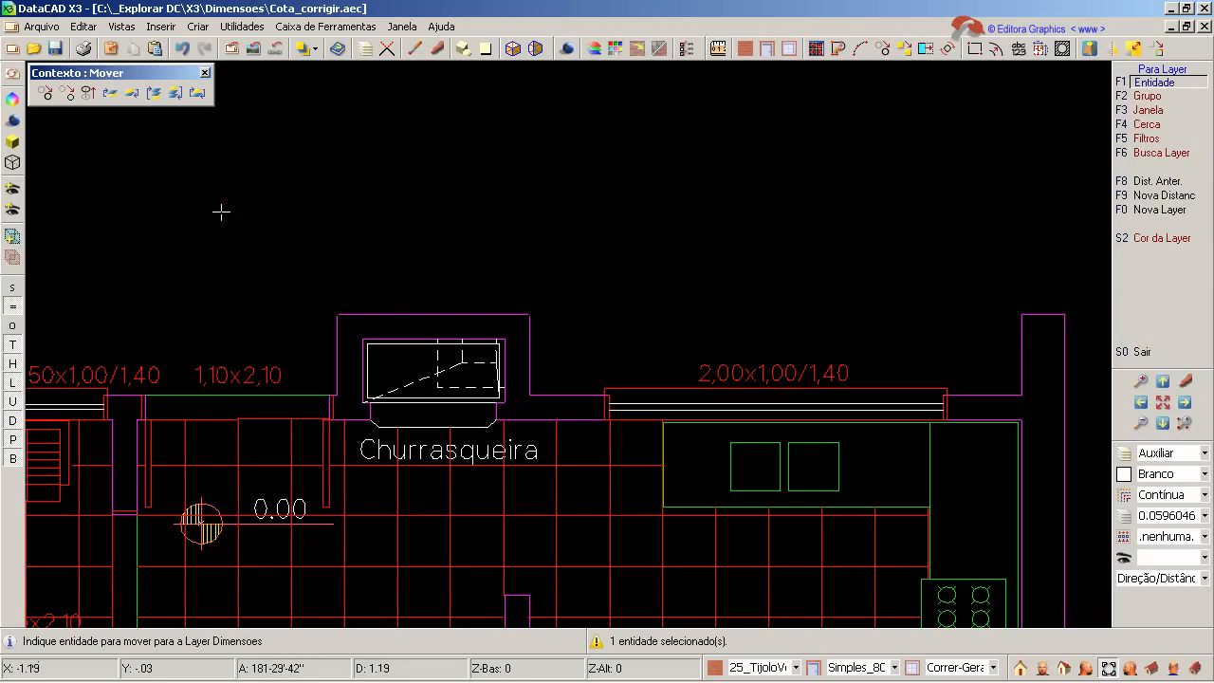
{"action": "right_click", "coordinate": [909, 146]}
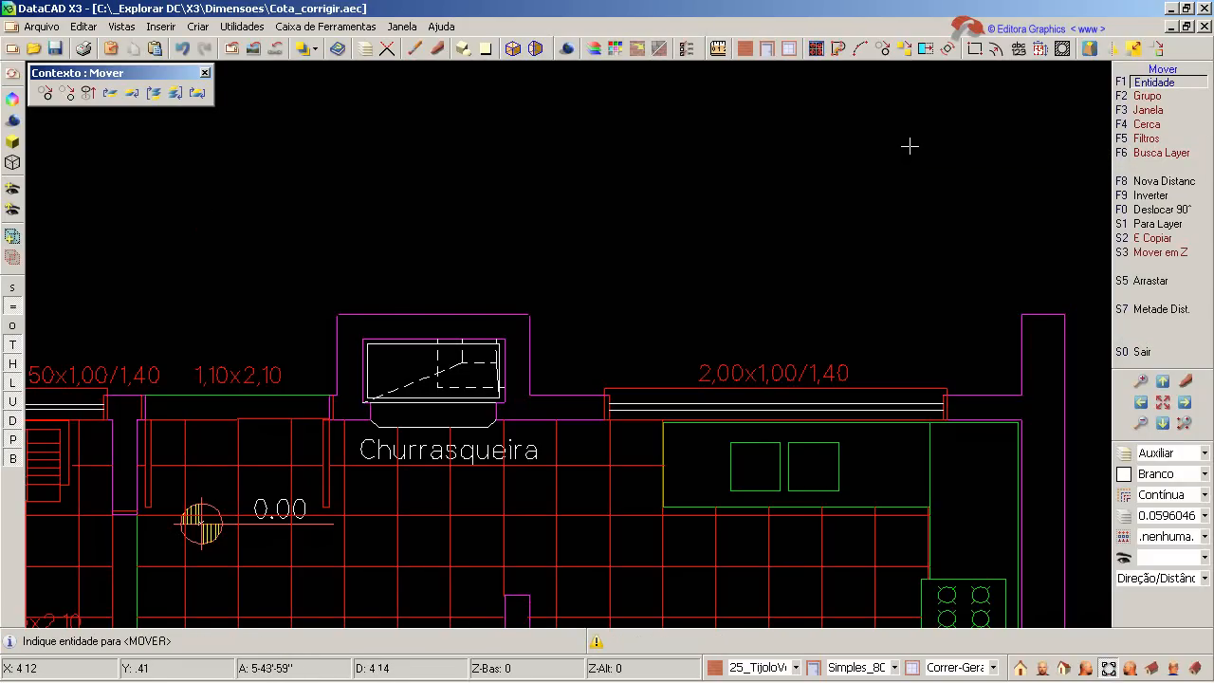
{"action": "right_click", "coordinate": [910, 147]}
{"action": "right_click", "coordinate": [1053, 114]}
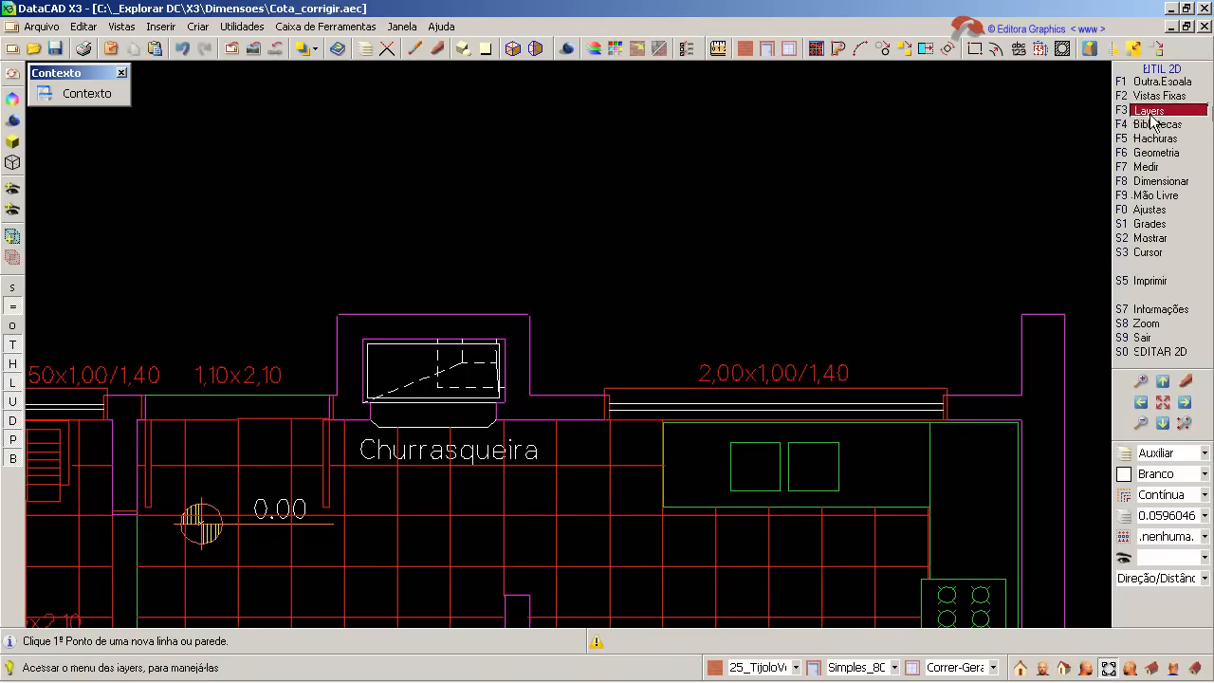
Turn on the Dimensoes layer and turn off the Auxiliar layer
{"action": "left_click", "coordinate": [1151, 114]}
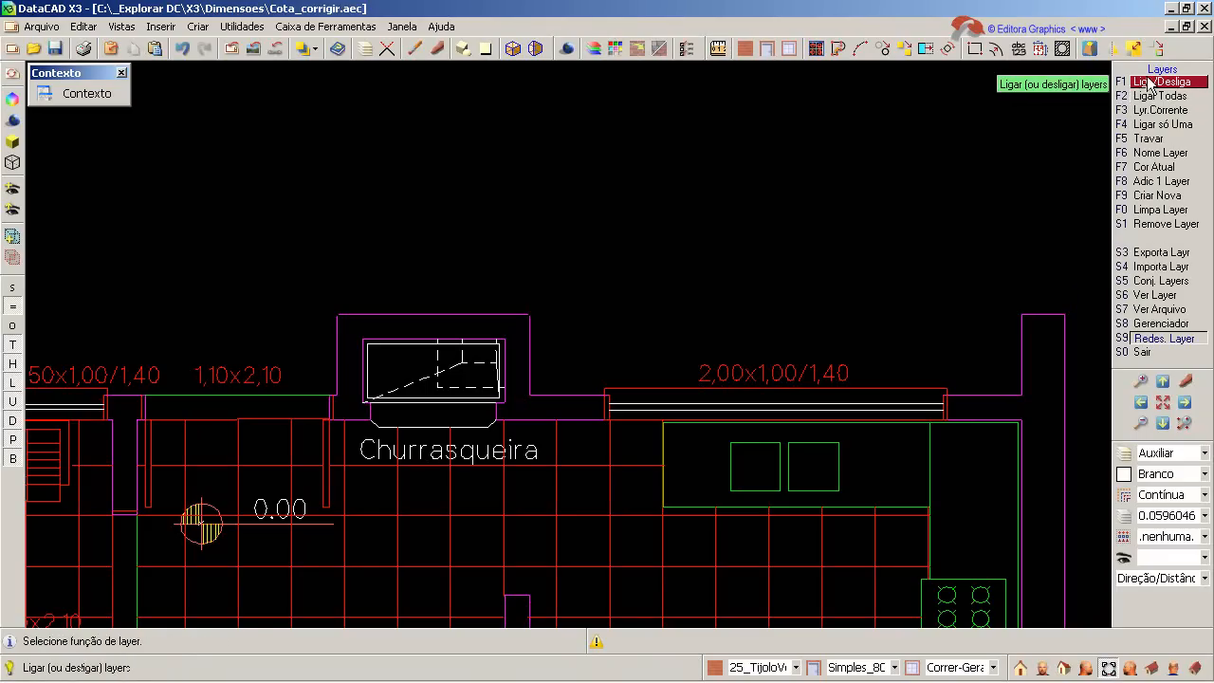
{"action": "left_click", "coordinate": [1150, 83]}
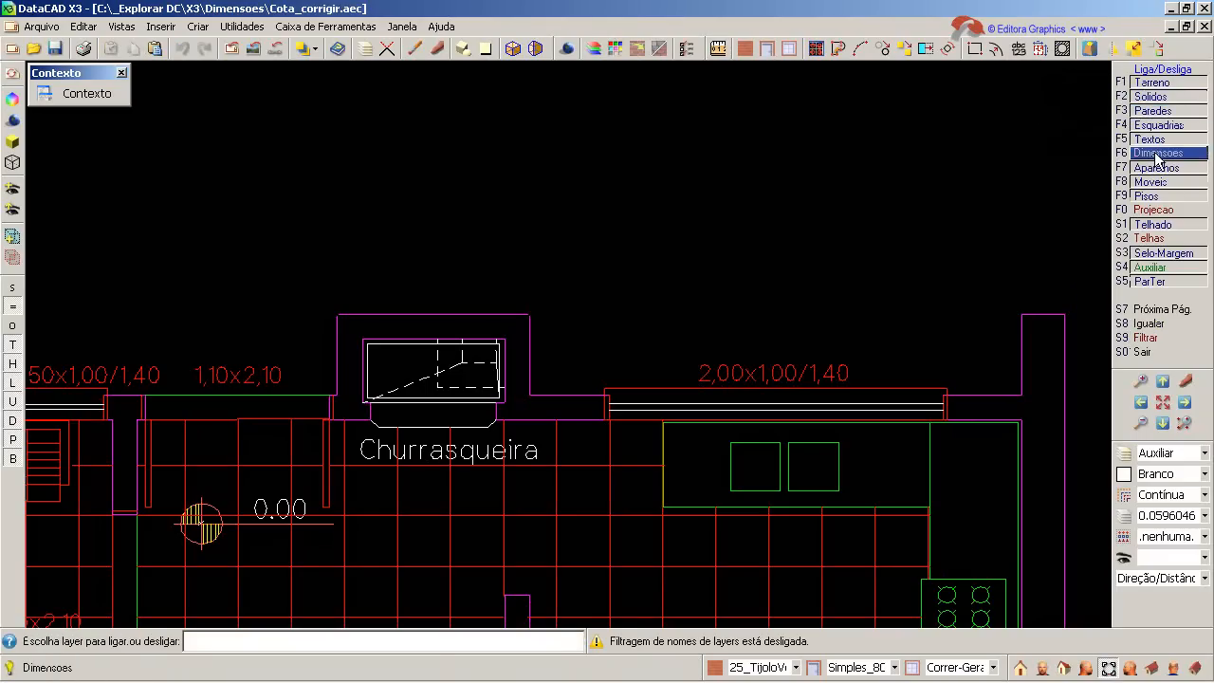
{"action": "left_click", "coordinate": [1158, 153]}
{"action": "left_click", "coordinate": [1143, 267]}
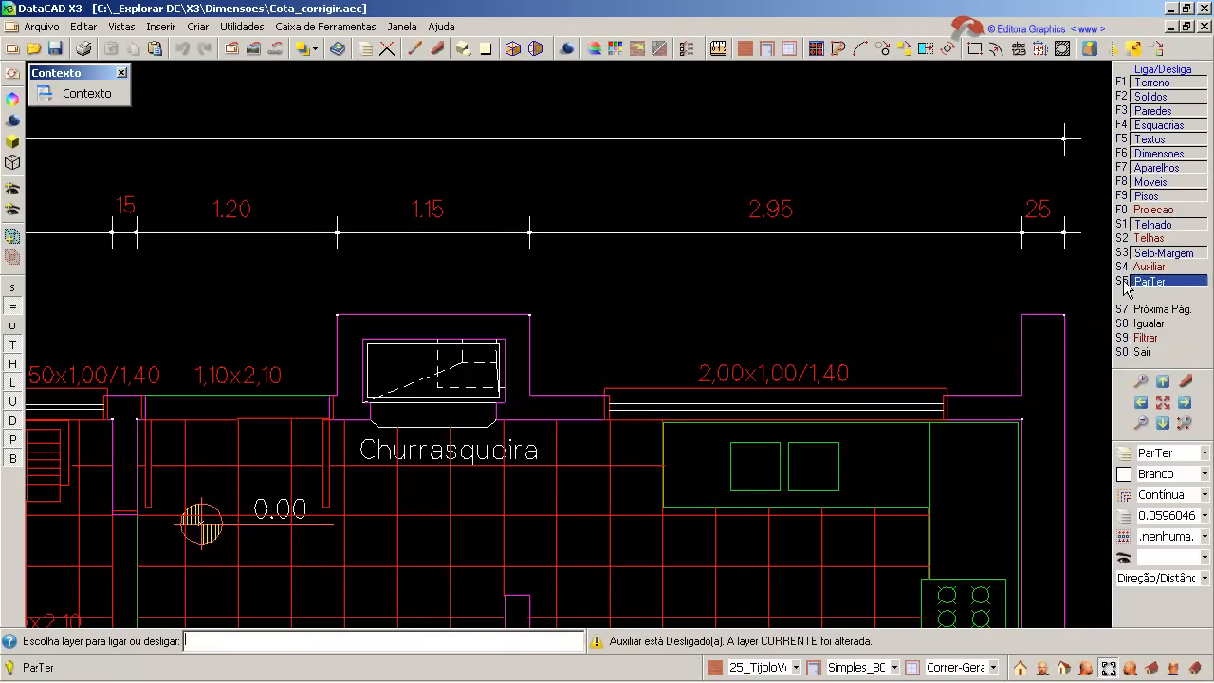
{"action": "right_click", "coordinate": [341, 260]}
{"action": "scroll", "coordinate": [363, 308], "scroll_direction": "down", "scroll_amount": 2}
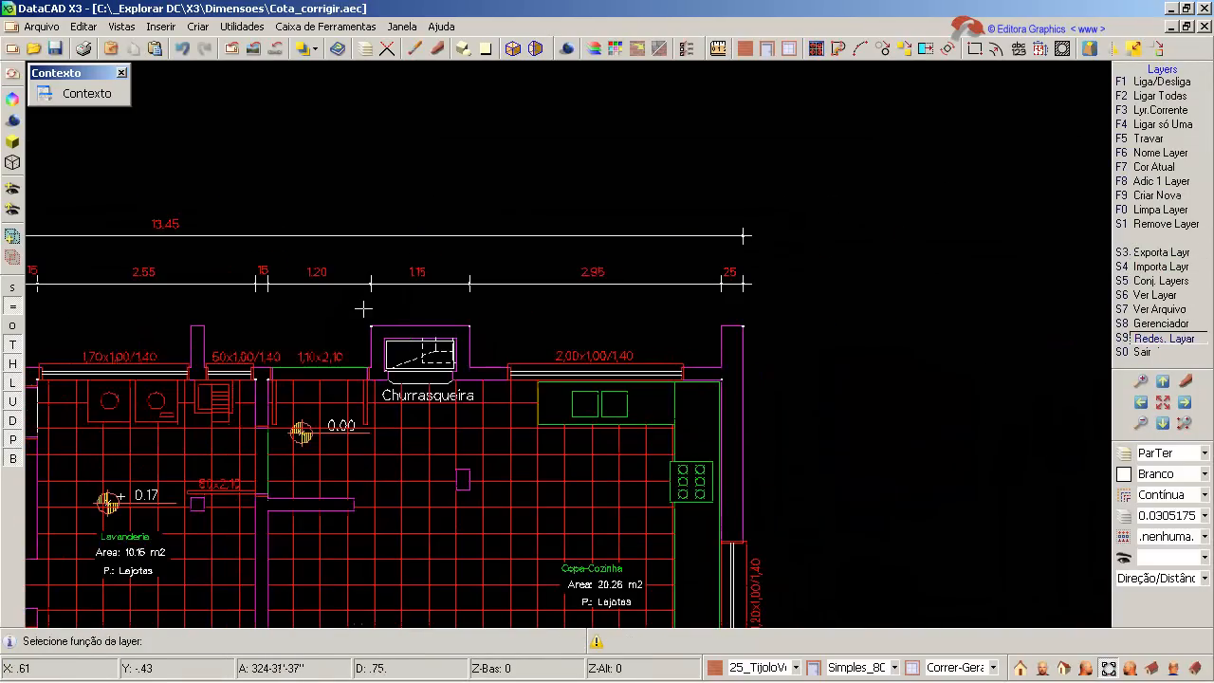
{"action": "scroll", "coordinate": [364, 309], "scroll_direction": "down", "scroll_amount": 4}
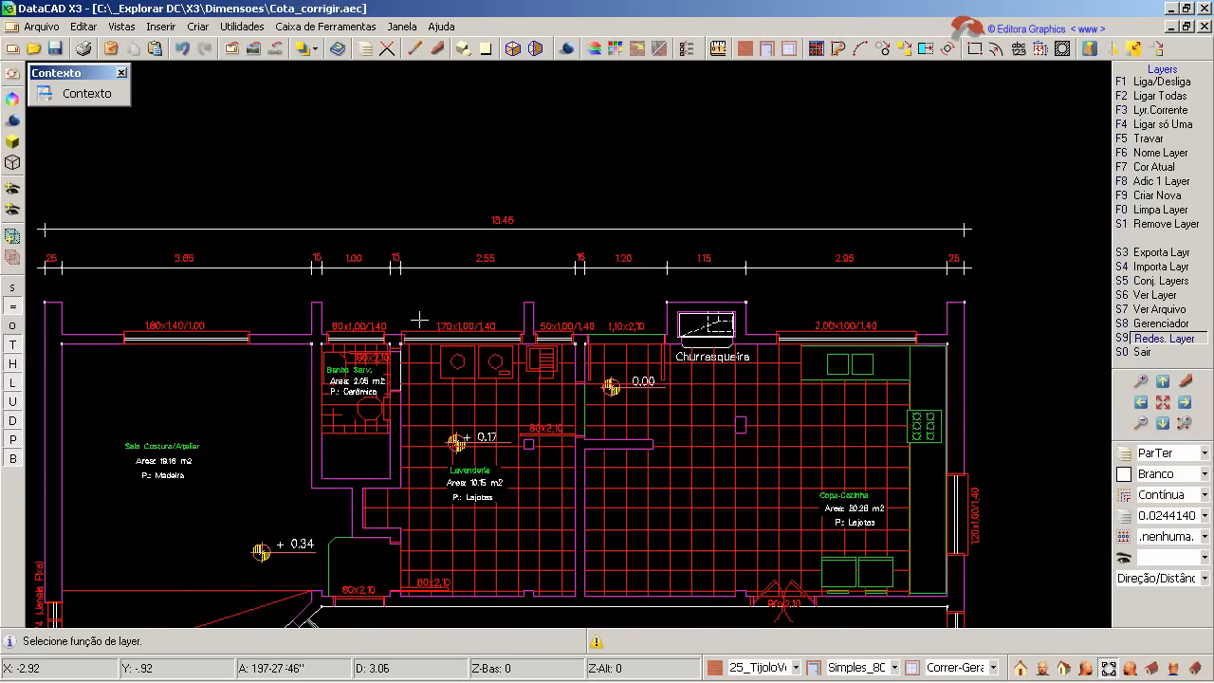
{"action": "scroll", "coordinate": [349, 292], "scroll_direction": "up", "scroll_amount": 2}
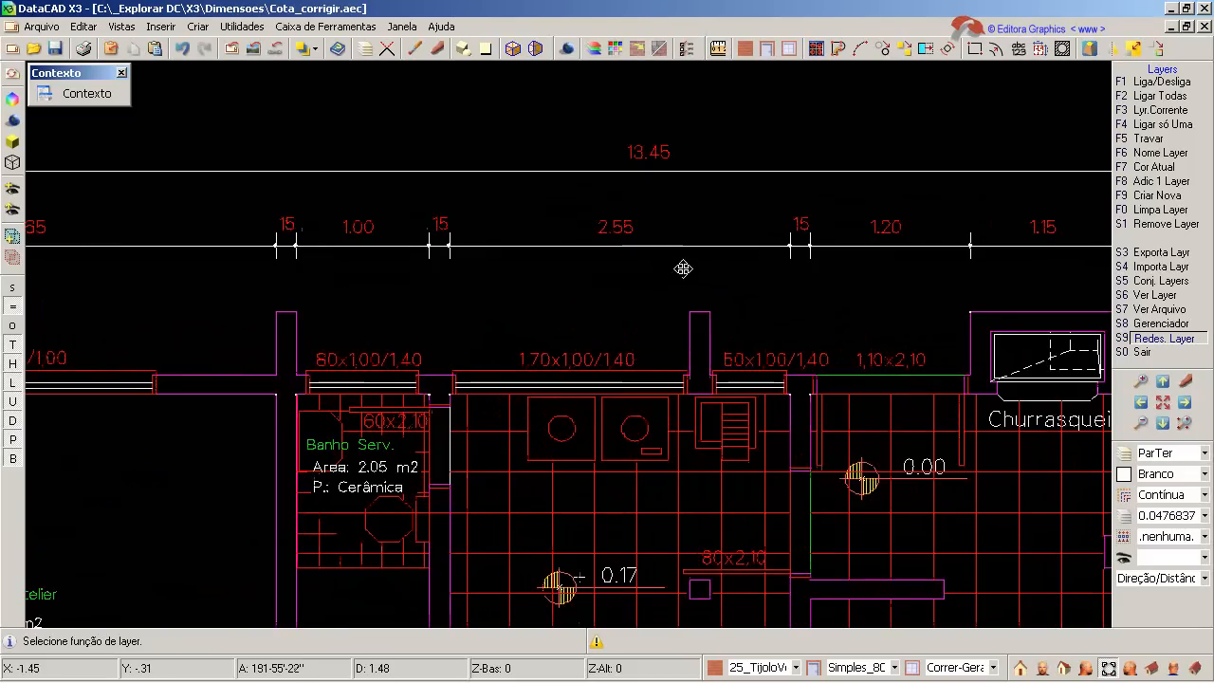
{"action": "middle_click_drag", "start_coordinate": [683, 269], "coordinate": [446, 359]}
{"action": "scroll", "coordinate": [539, 376], "scroll_direction": "down", "scroll_amount": 1}
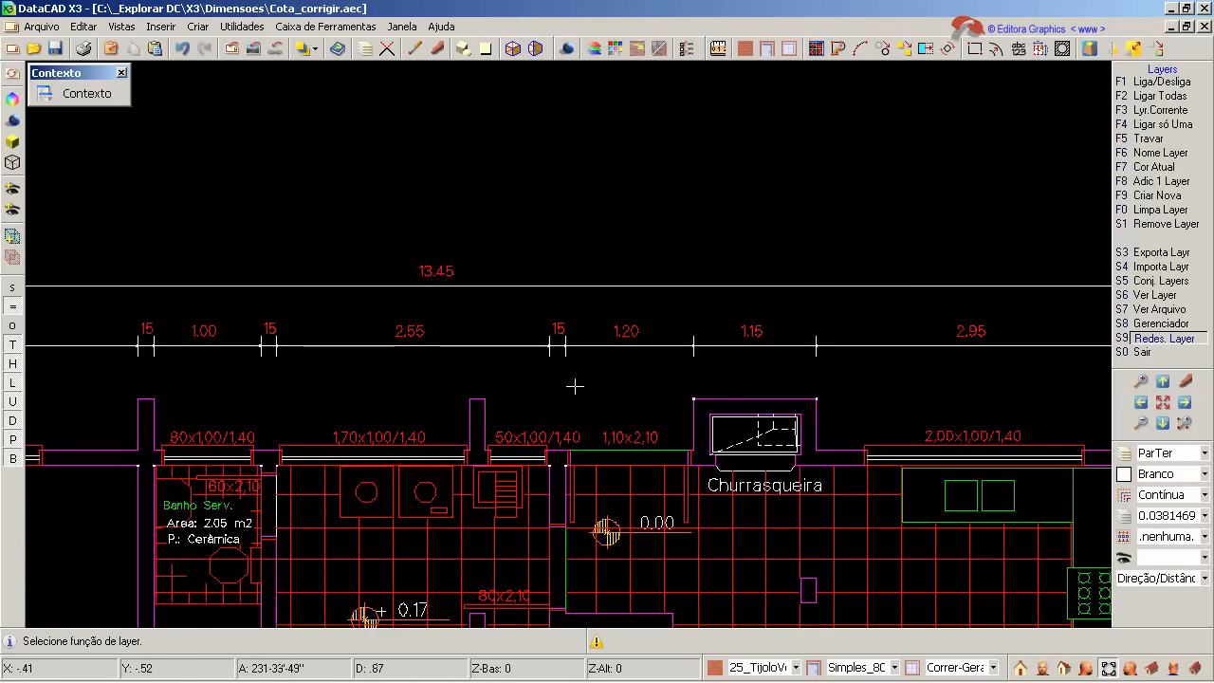